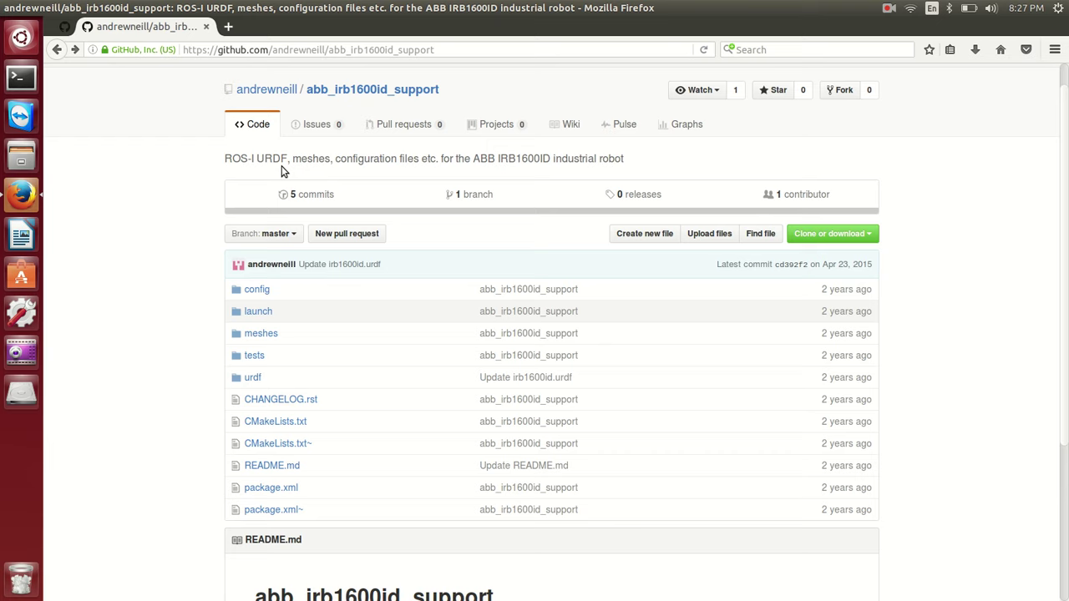
- Review the repository's urdf folder and irb1600id.urdf on GitHub, then check the clone URL
left_click(253, 379)
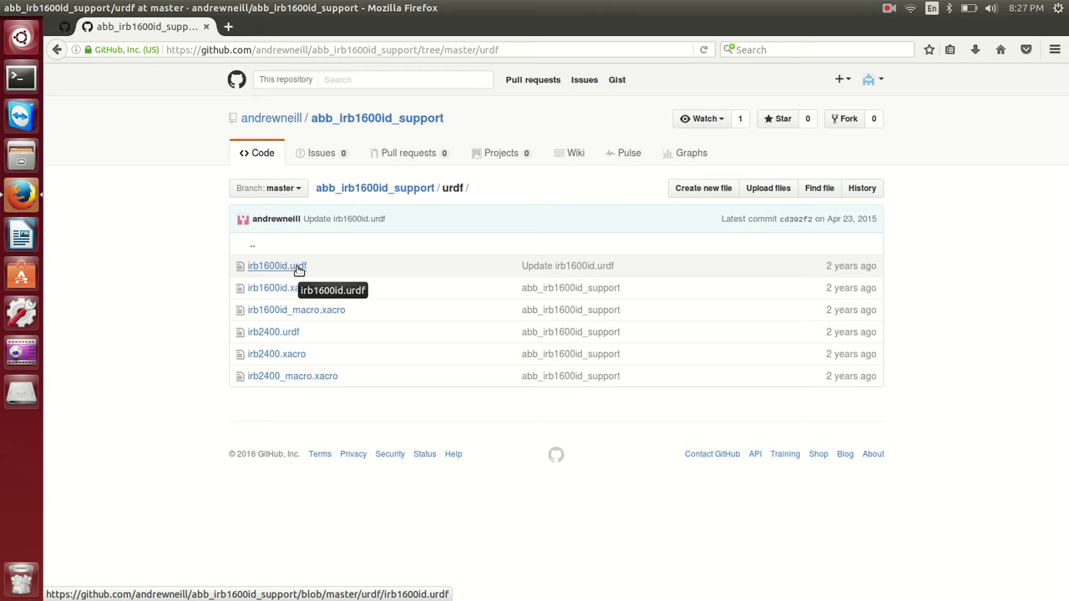
left_click(299, 270)
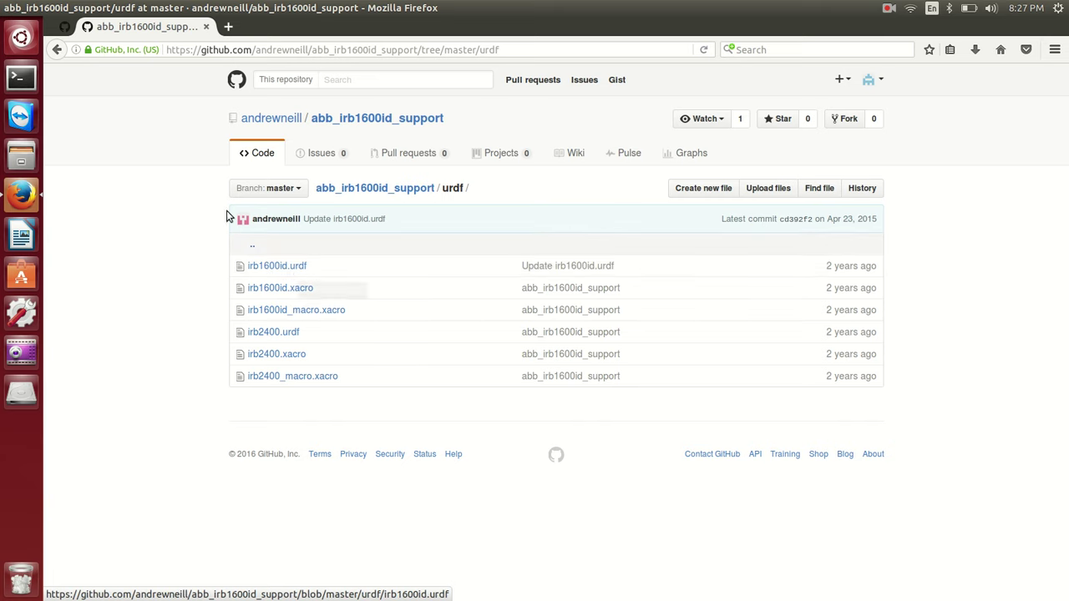
left_click(56, 50)
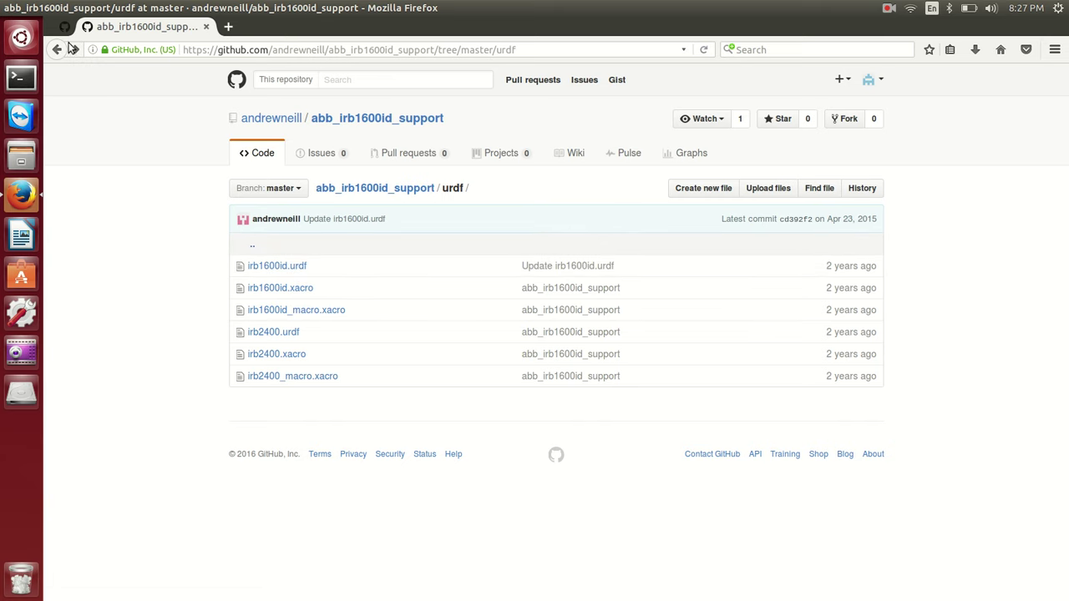
left_click(56, 49)
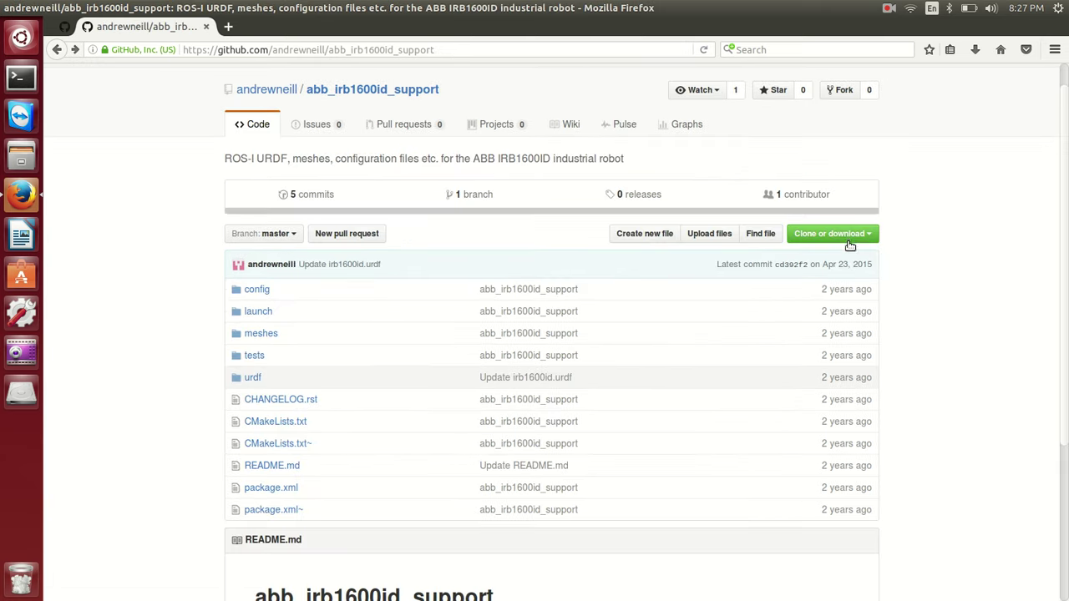
left_click(849, 239)
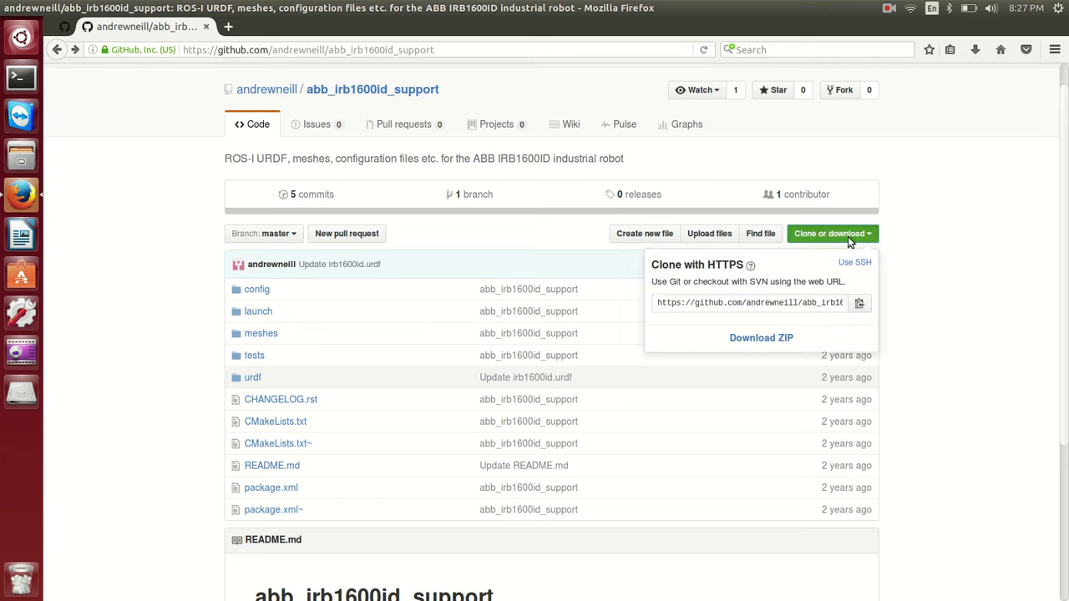
double_click(750, 303)
left_click(204, 218)
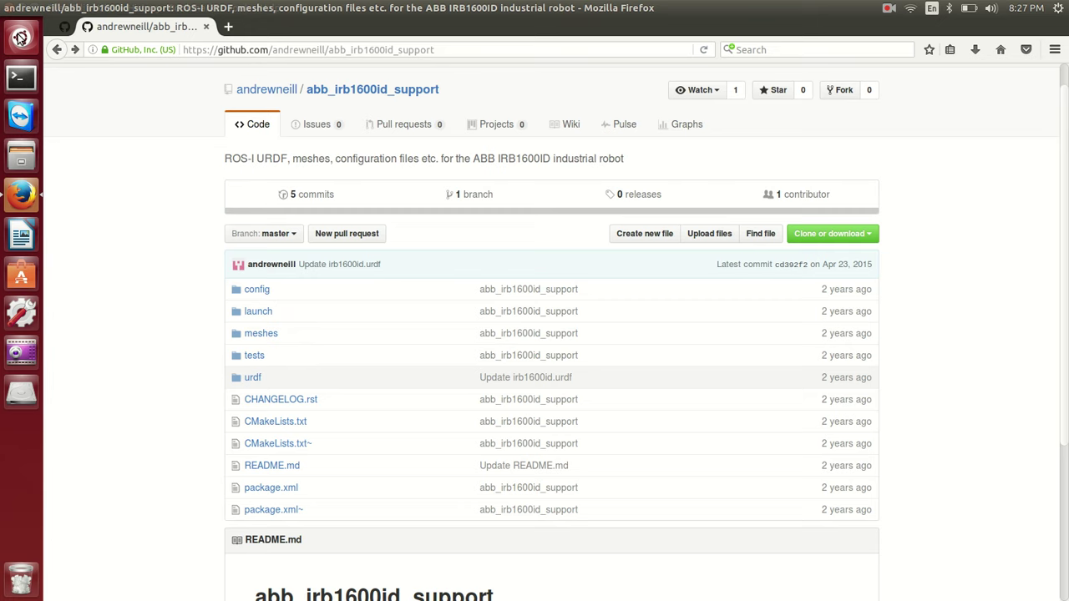
- Delete the abb folder from the Home folder in Files
left_click(22, 152)
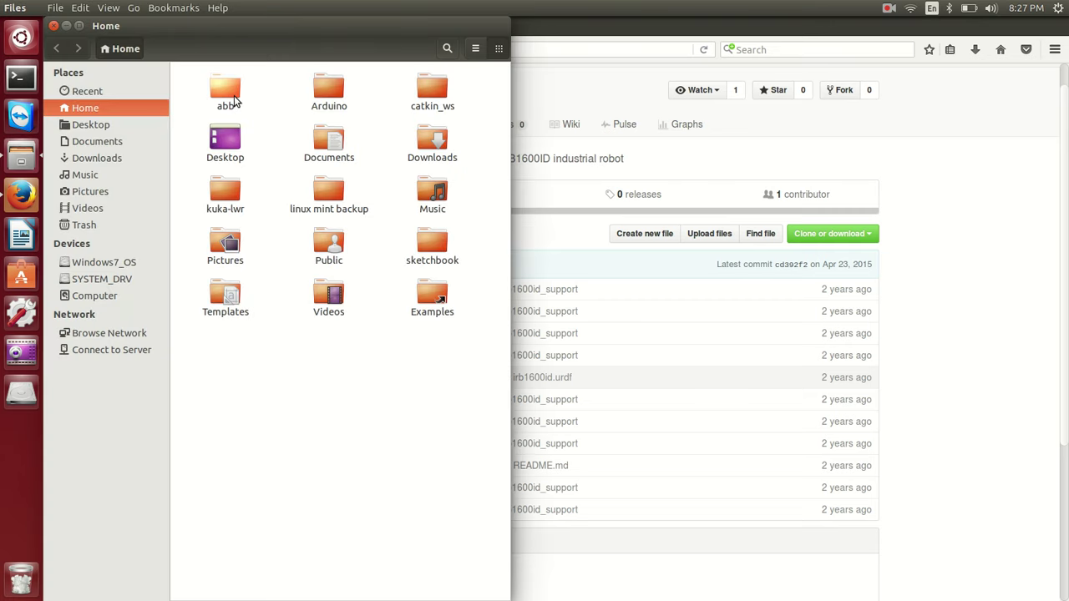
left_click(227, 92)
key("Delete")
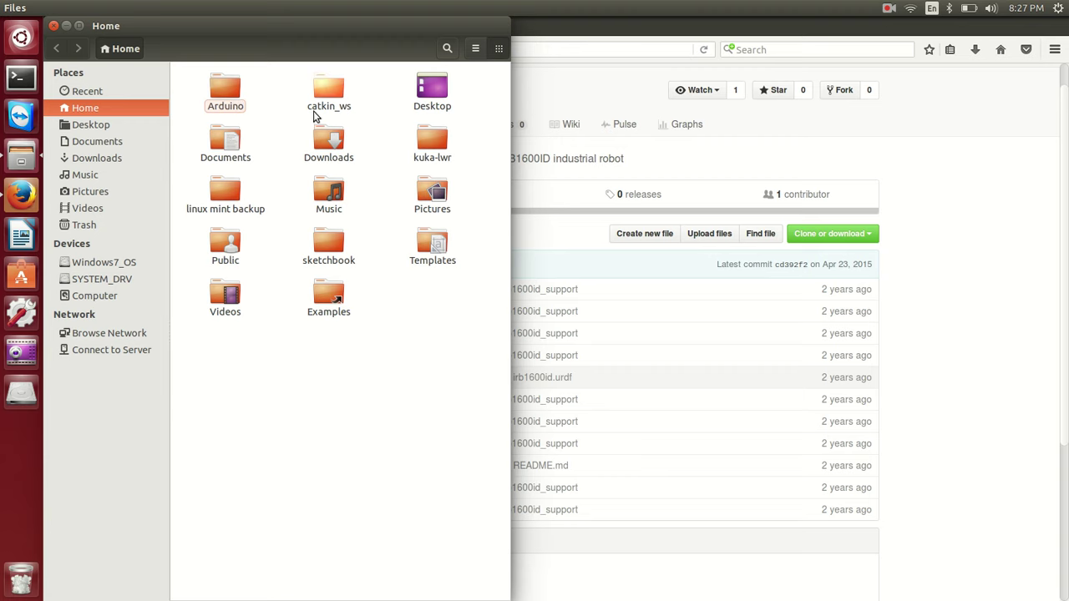
- Browse to catkin_ws/src/abb_irb1600id_support/urdf, then move the Files window aside and minimise it
double_click(329, 83)
left_click(437, 90)
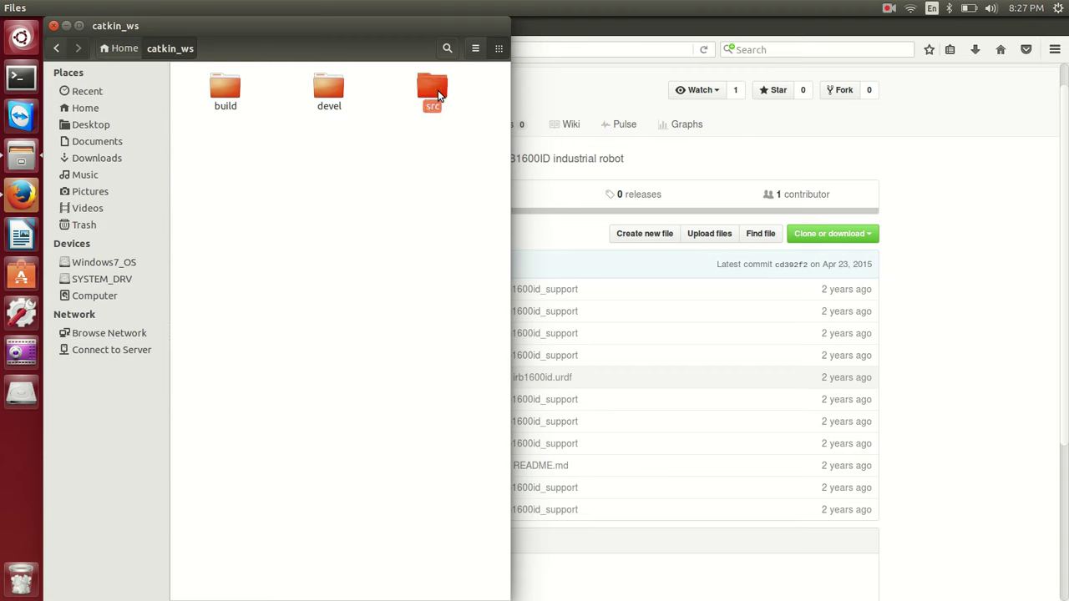
double_click(438, 90)
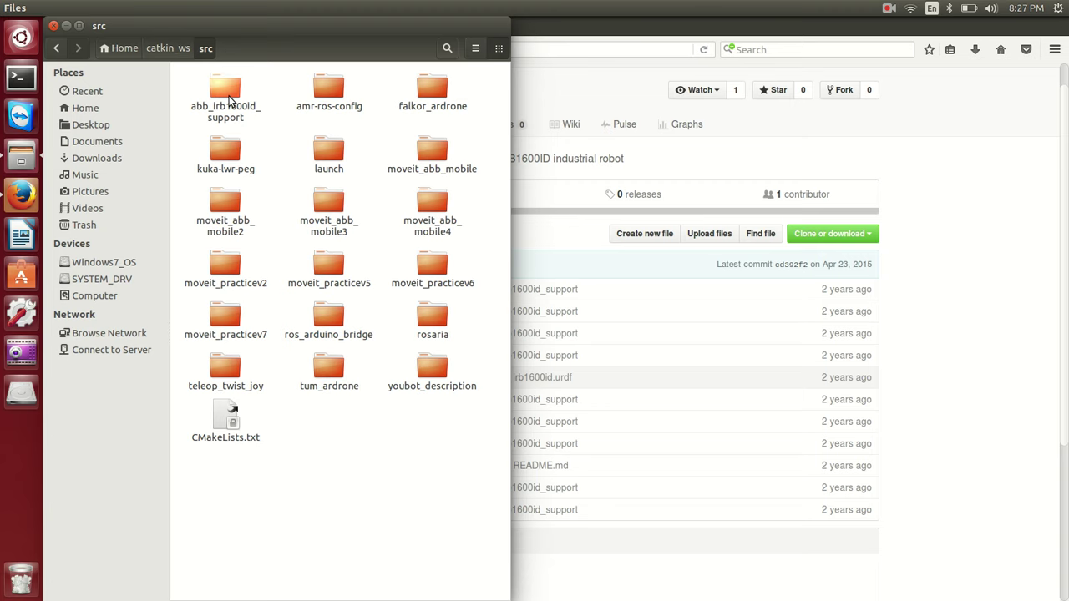
double_click(229, 92)
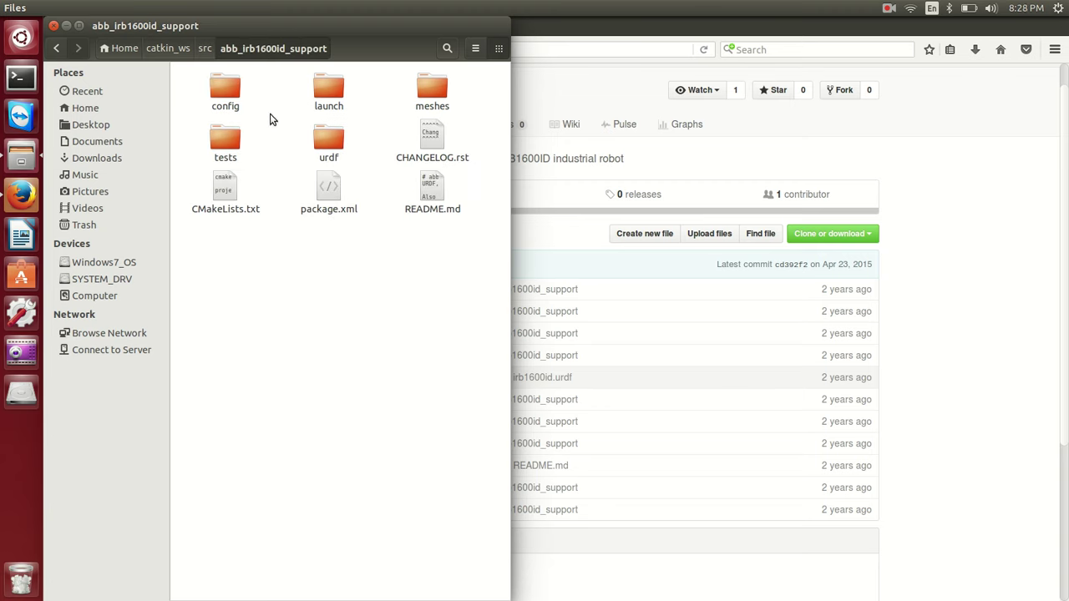
double_click(334, 140)
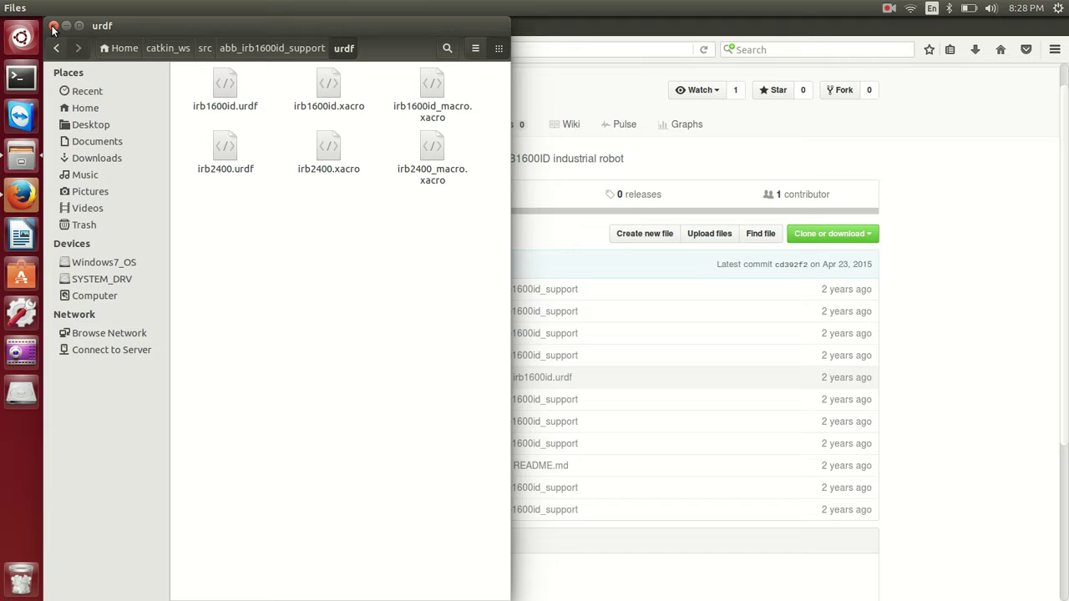
left_click_drag(106, 27, 597, 30)
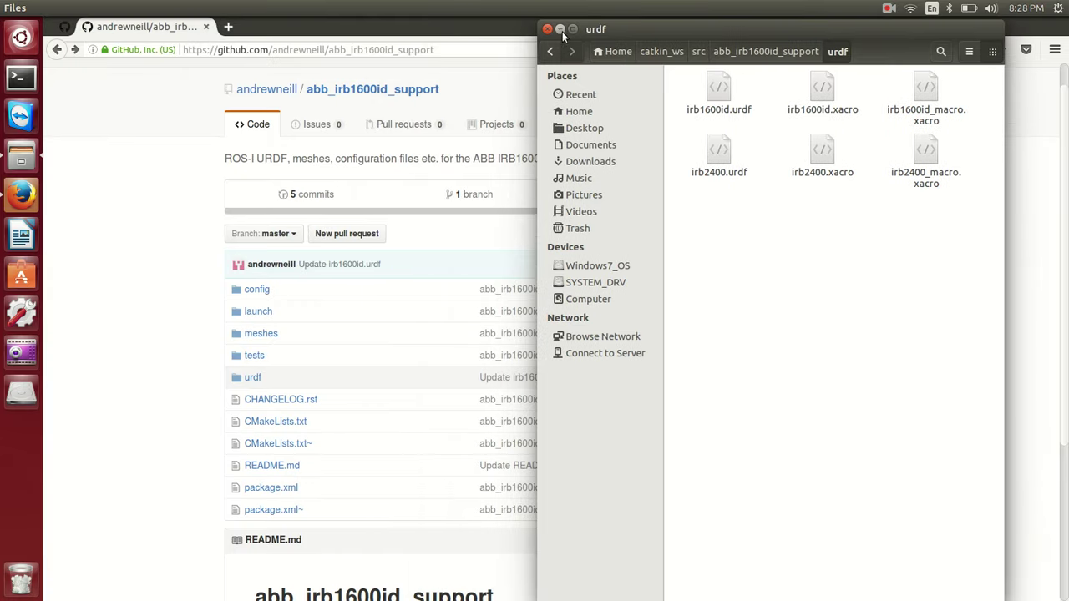
left_click(559, 29)
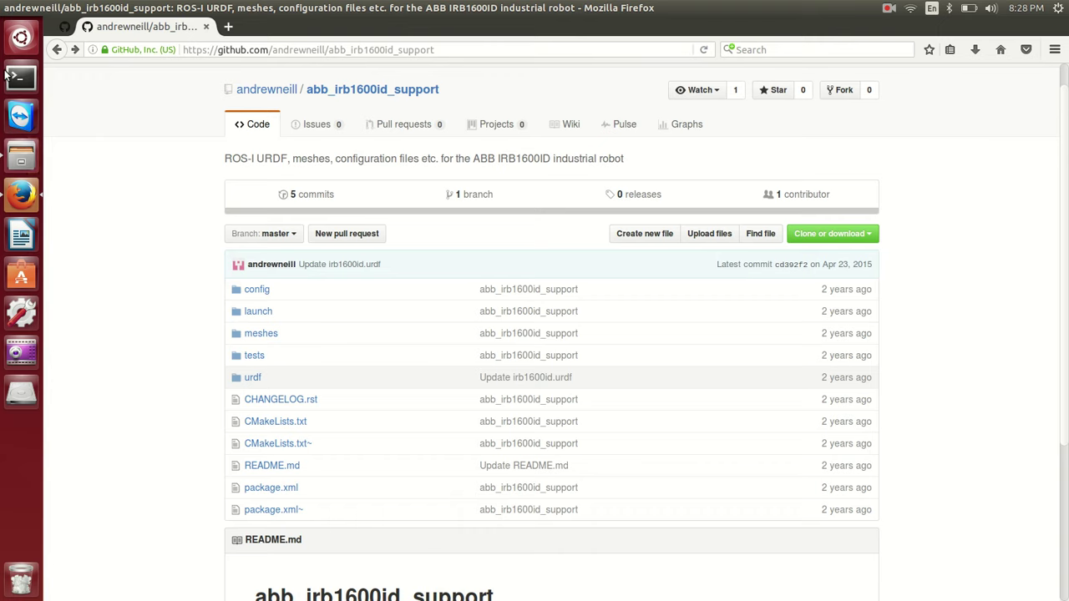
- Run 'roslaunch moveit_setup_assistant setup_assistant.launch' in a new terminal and move the assistant window up
left_click(12, 76)
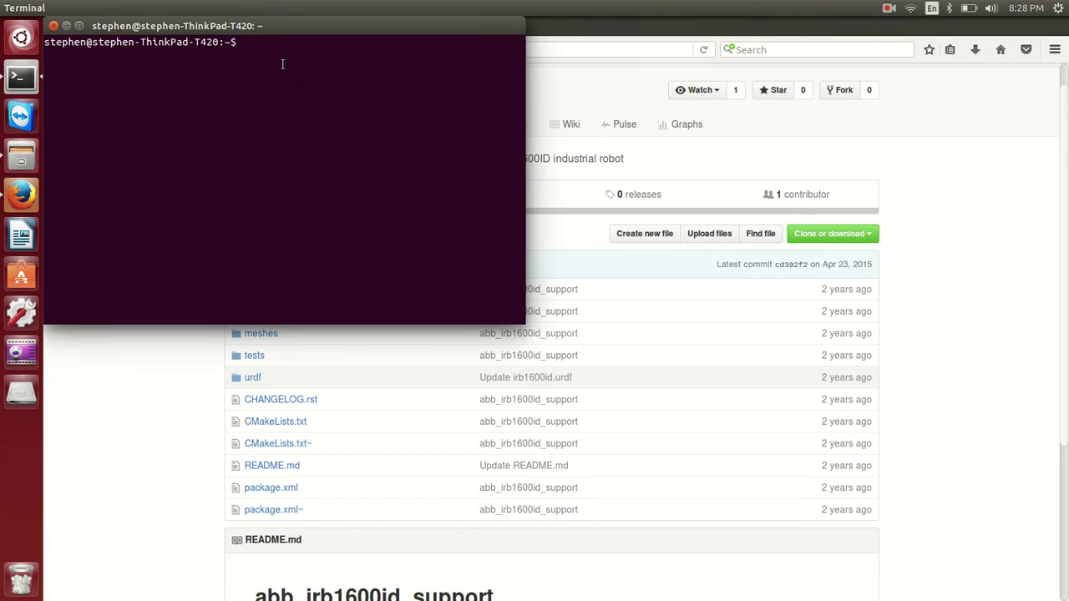
type("roslaunch moveit_set")
key("Tab")
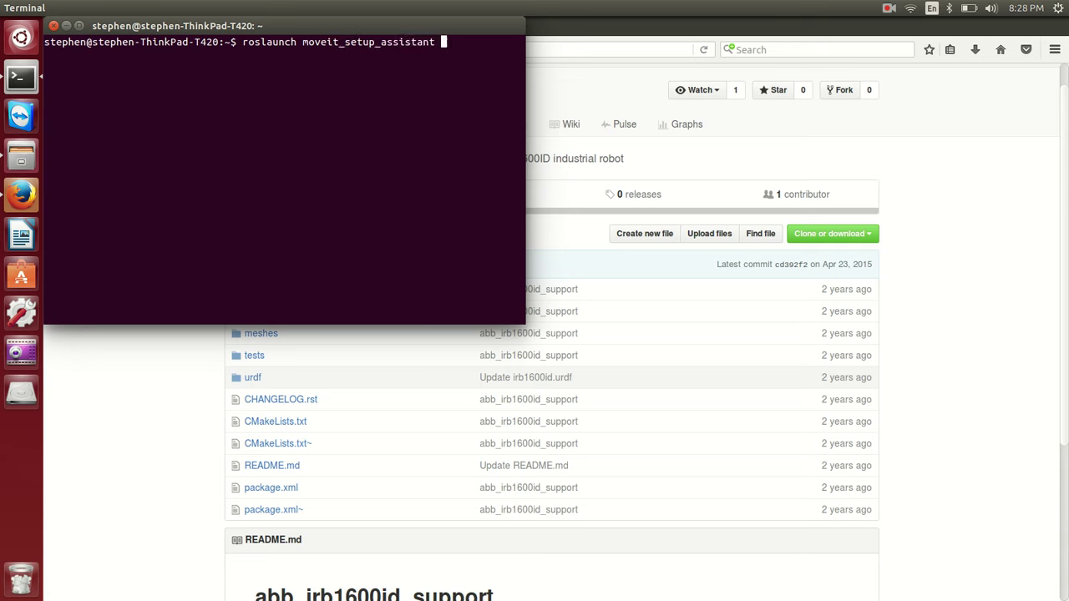
type("set")
key("Tab")
key("Return")
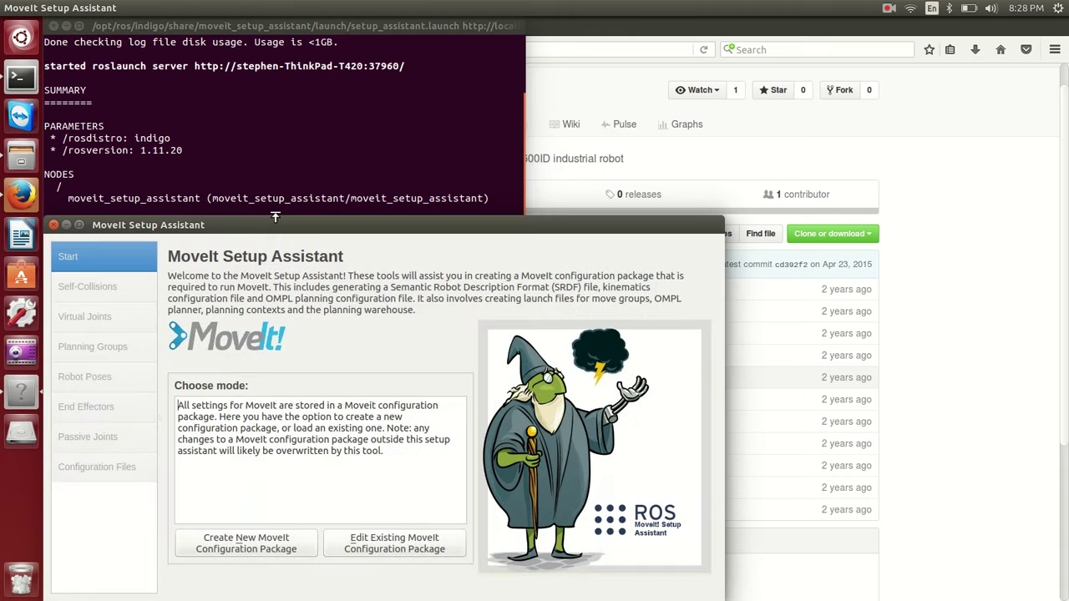
left_click_drag(274, 217, 330, 108)
- Start a new configuration package and choose ~/catkin_ws/src/abb_irb1600id_support/urdf/irb1600id.urdf as the robot model
left_click(107, 122)
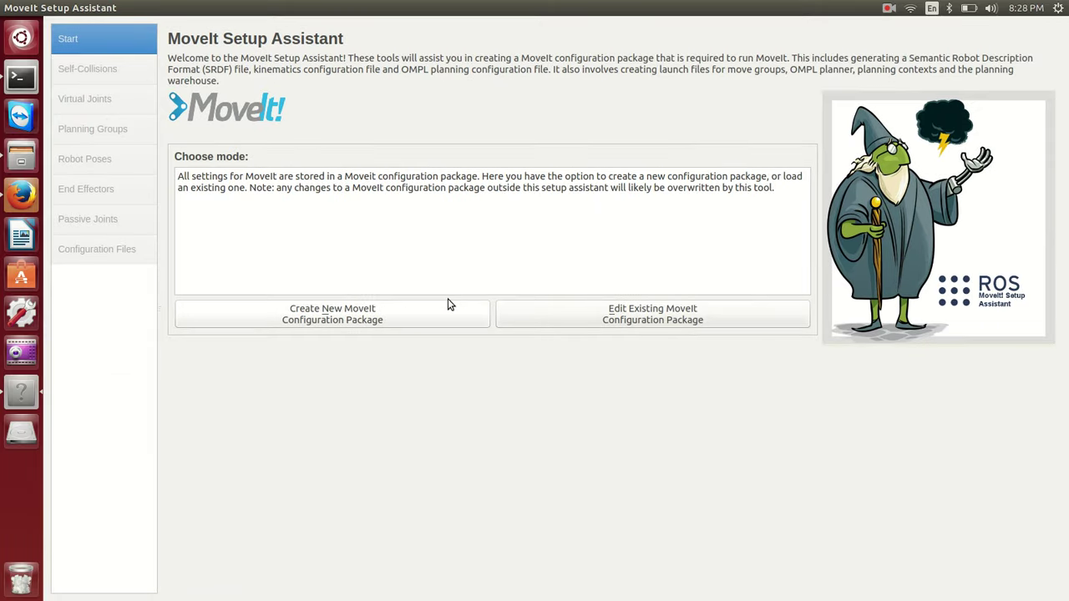
left_click(354, 326)
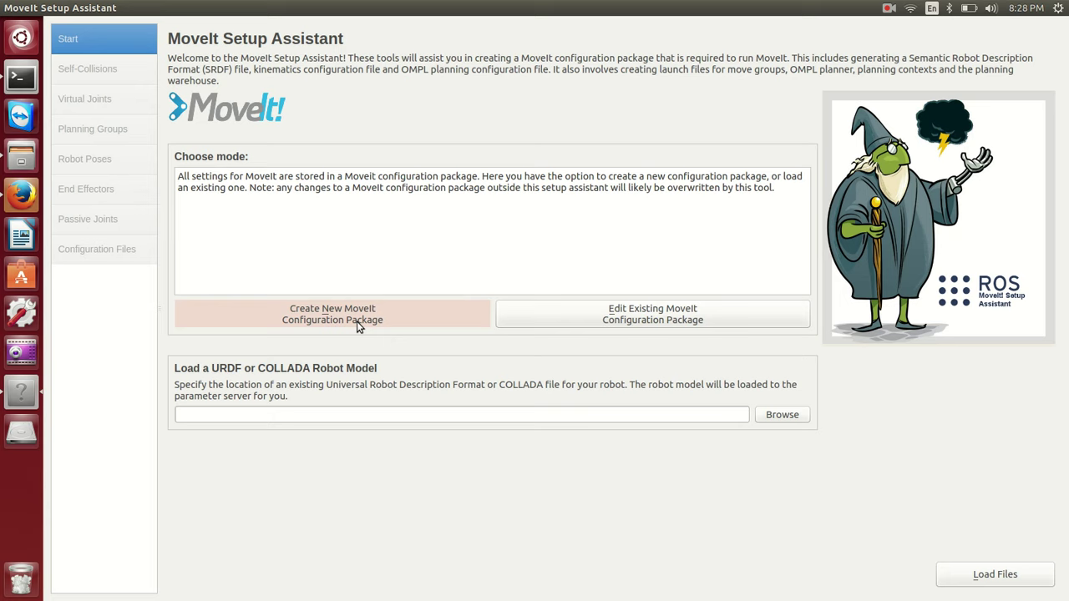
left_click(789, 410)
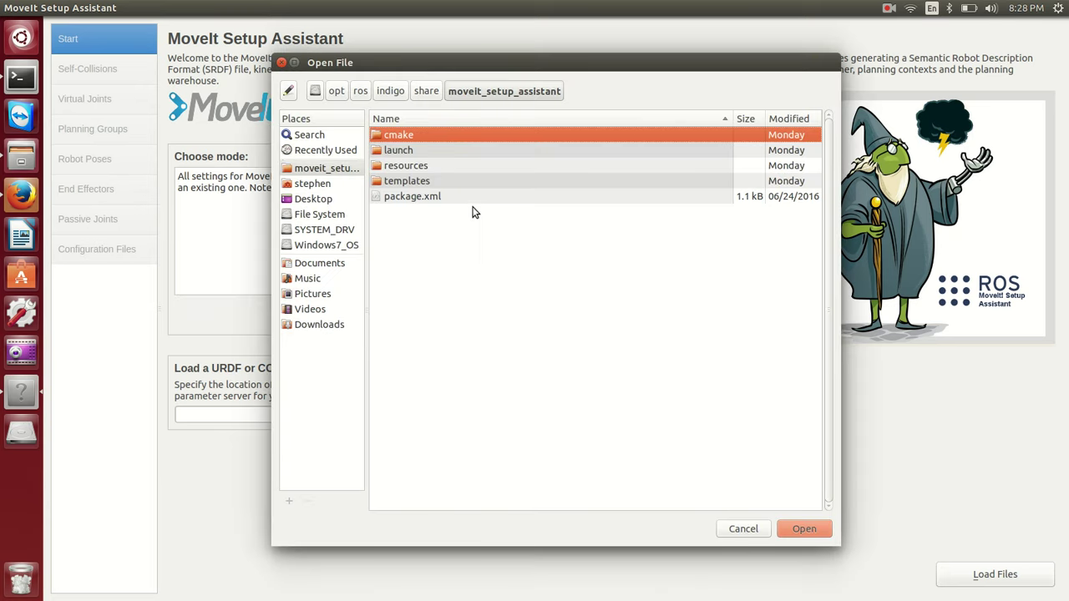
left_click(318, 183)
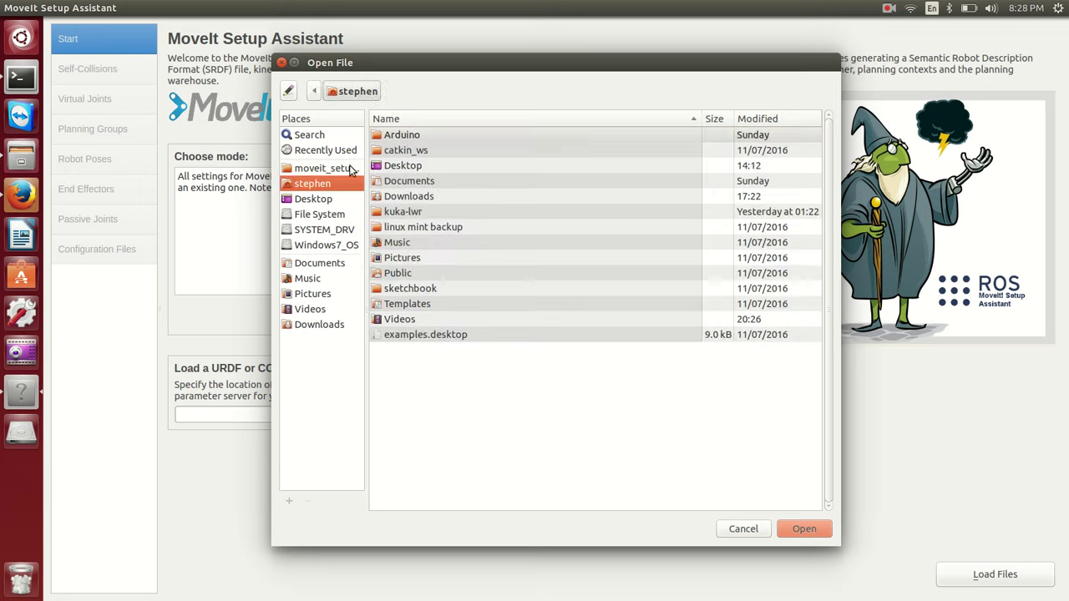
double_click(413, 151)
double_click(397, 167)
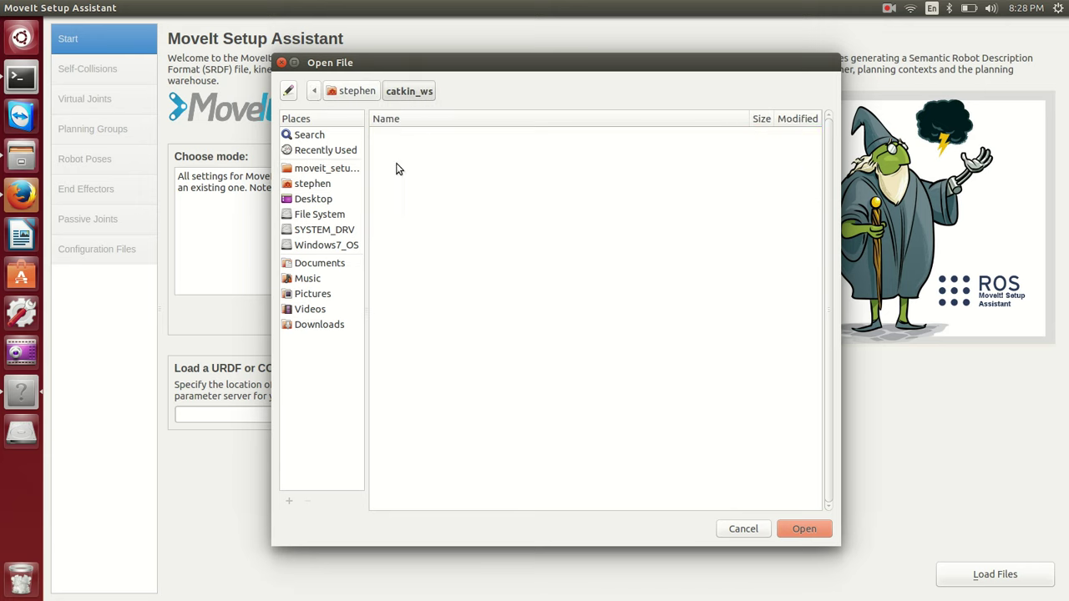
double_click(413, 137)
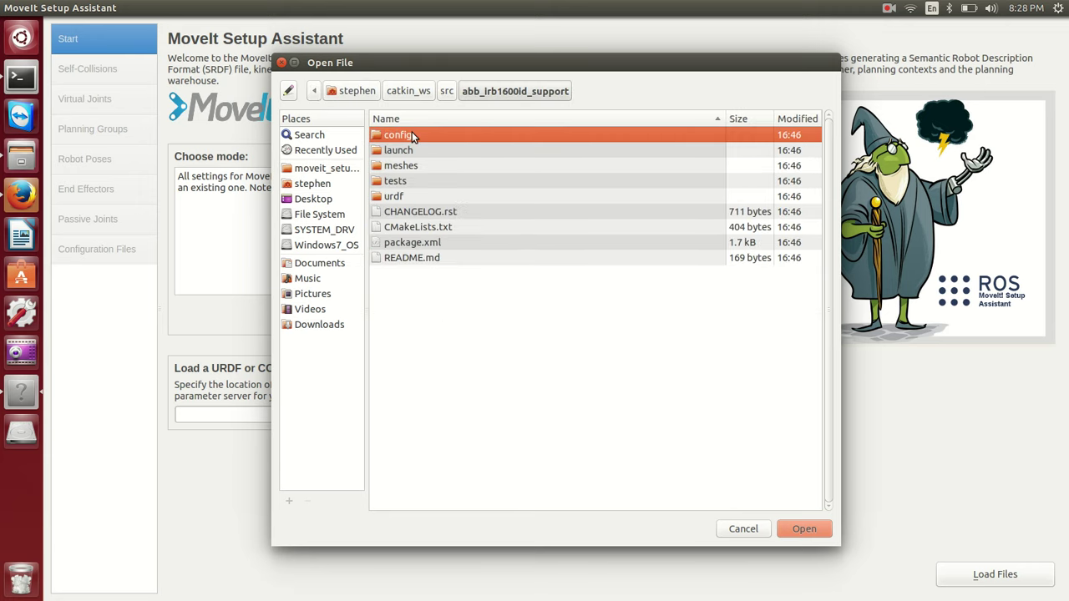
double_click(399, 198)
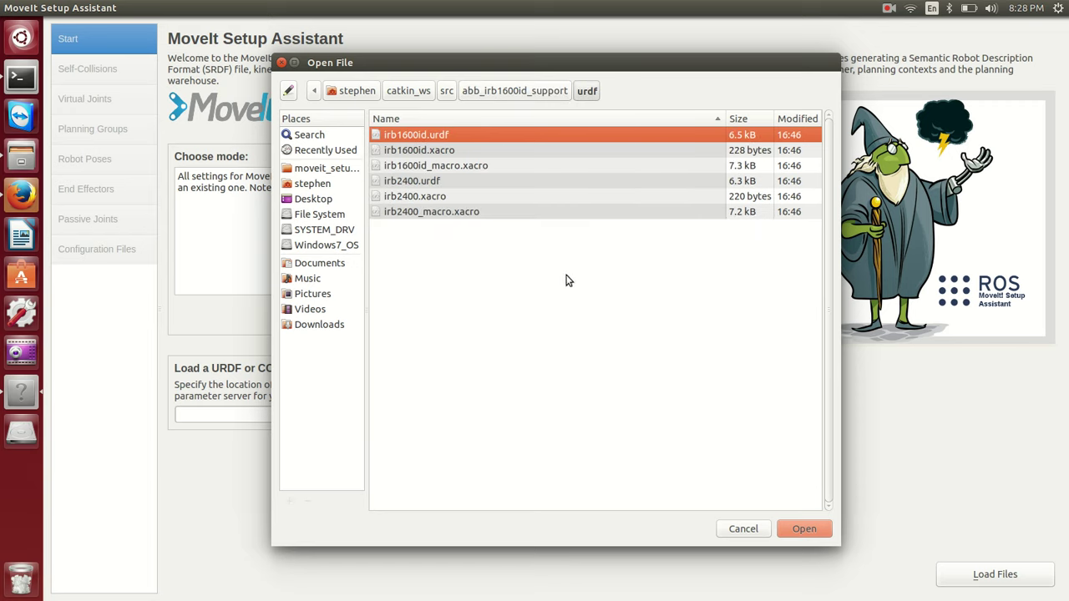
left_click(803, 528)
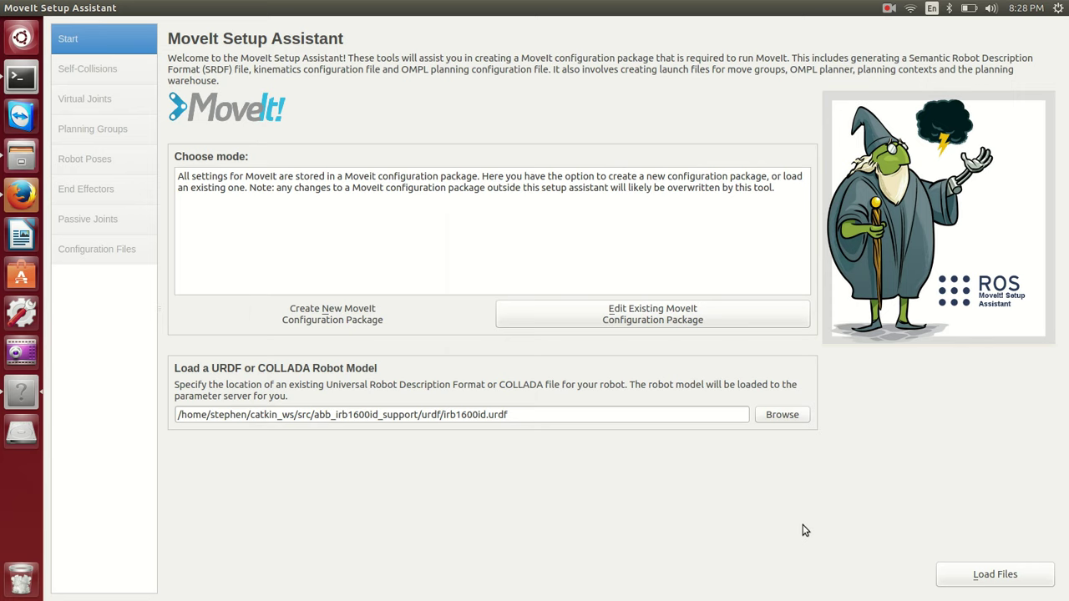
- Load the irb1600id.urdf model and rotate the preview to inspect the orange arm
left_click(999, 574)
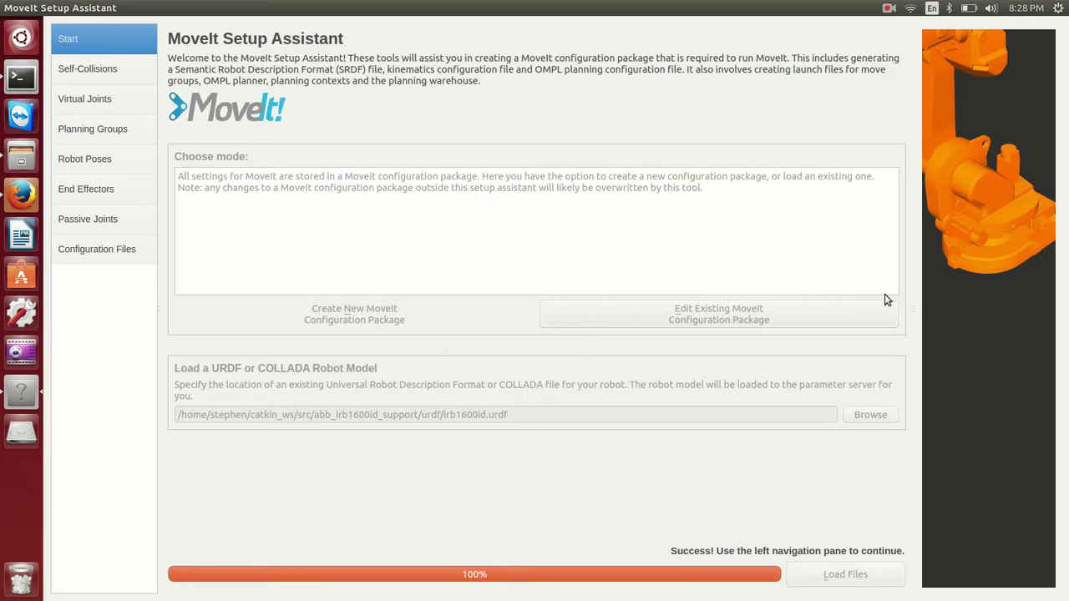
left_click_drag(914, 308, 756, 325)
scroll(850, 310, "down", 5)
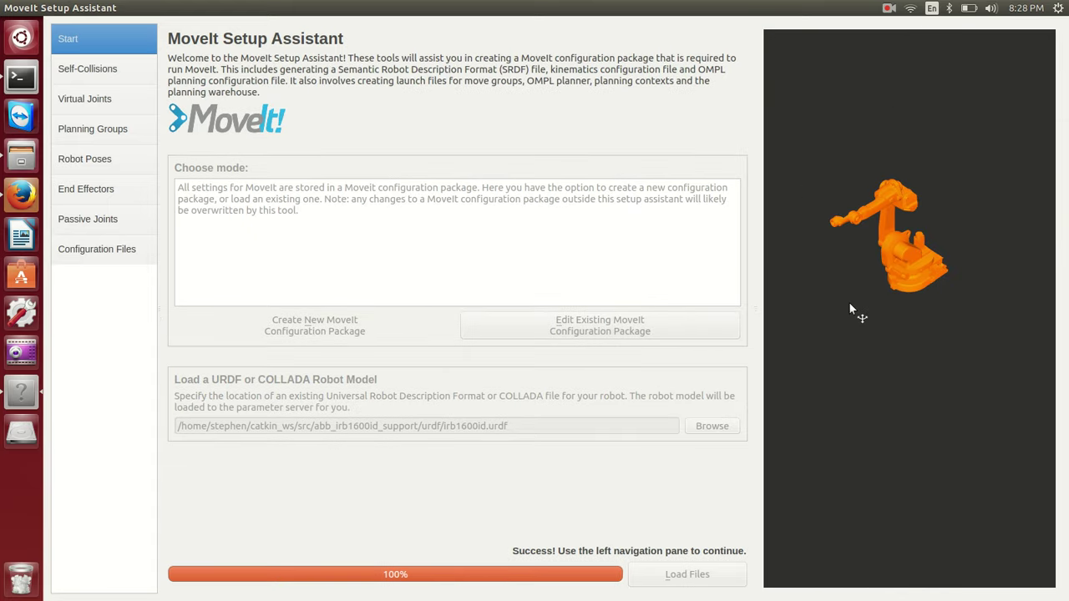
left_click_drag(850, 310, 987, 263)
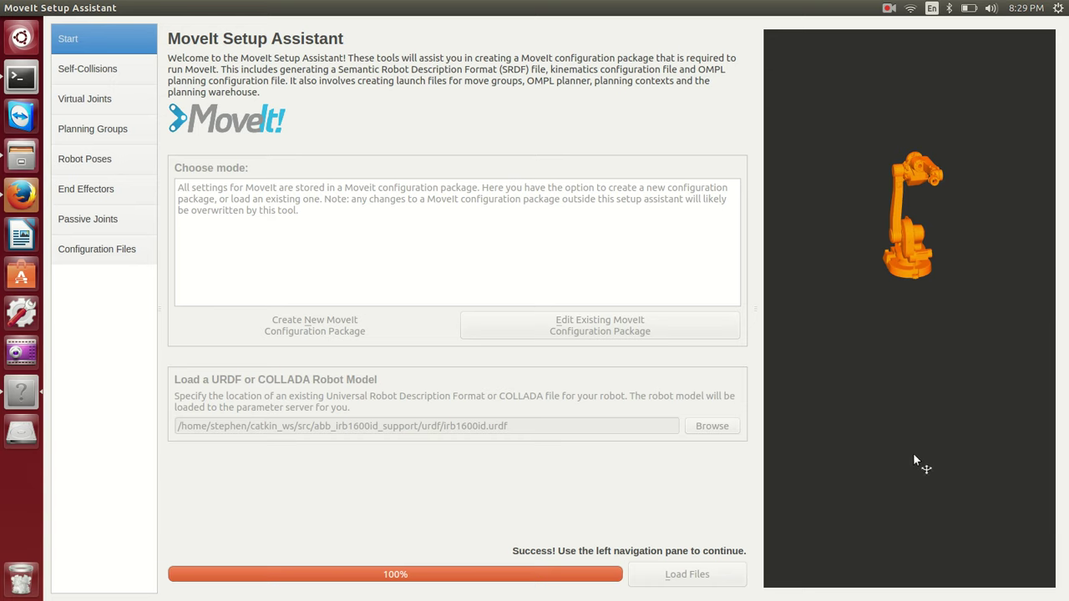
mouse_move(878, 251)
left_mouse_down()
mouse_move(786, 317)
mouse_move(919, 265)
mouse_move(819, 308)
mouse_move(900, 250)
left_mouse_up()
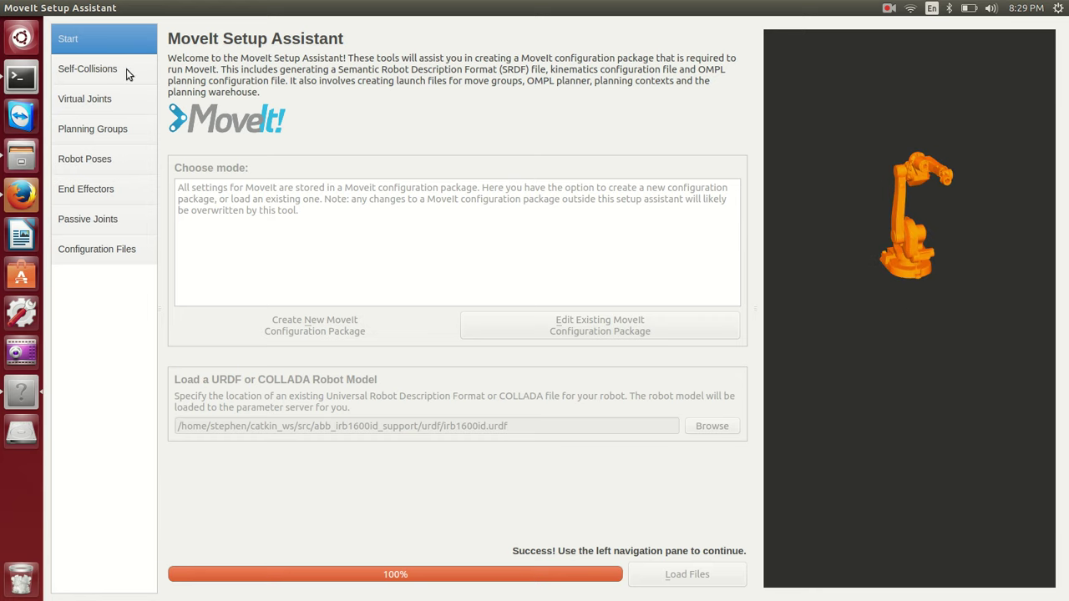
- Regenerate the default self-collision matrix, disabling 14 link pairs, and go to Virtual Joints
left_click(87, 69)
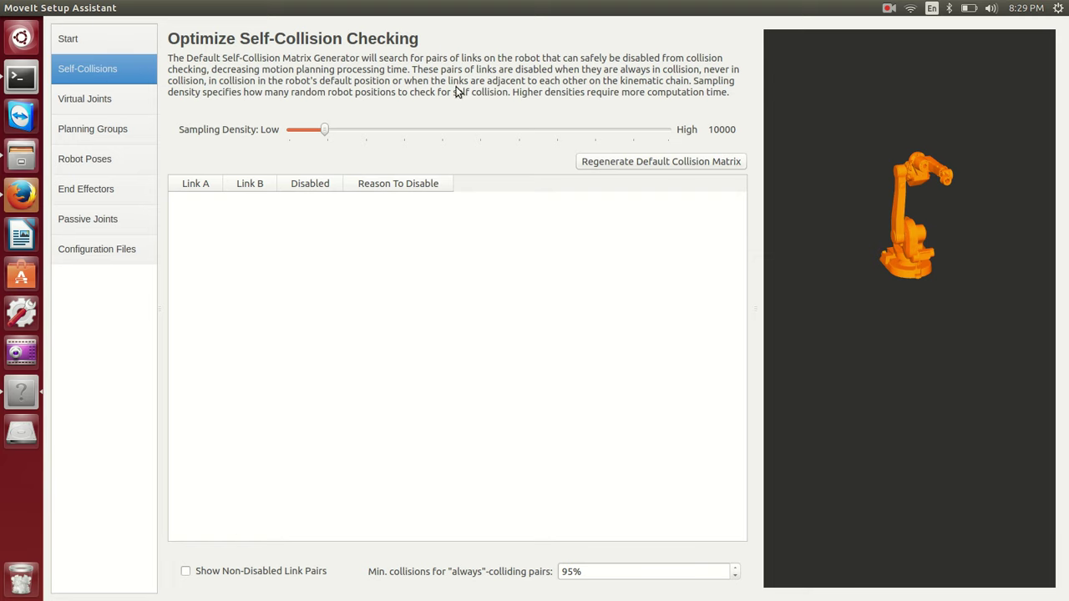
left_click(625, 167)
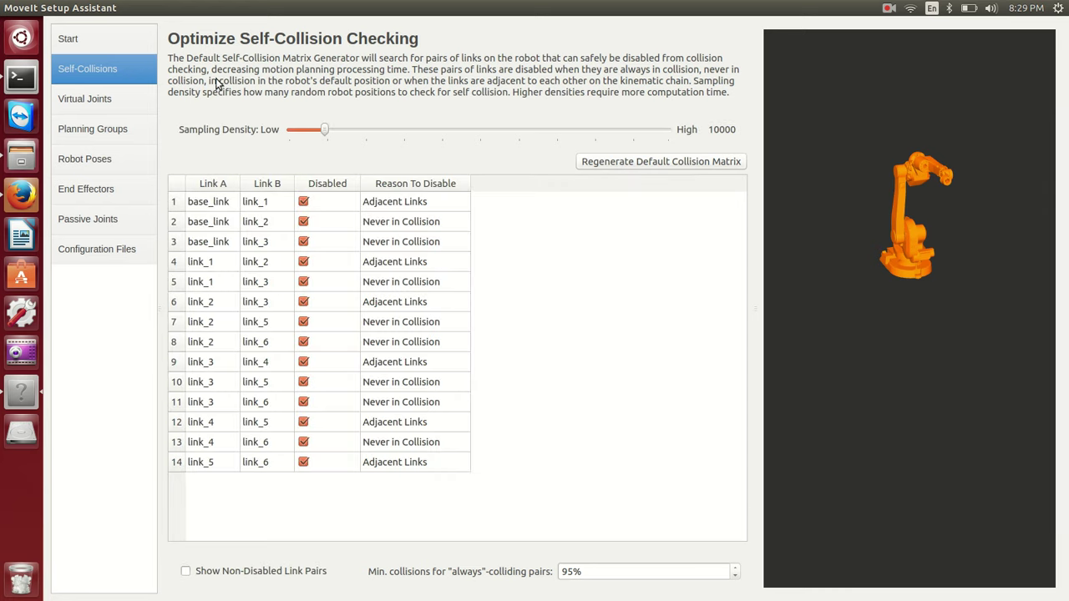
left_click(109, 107)
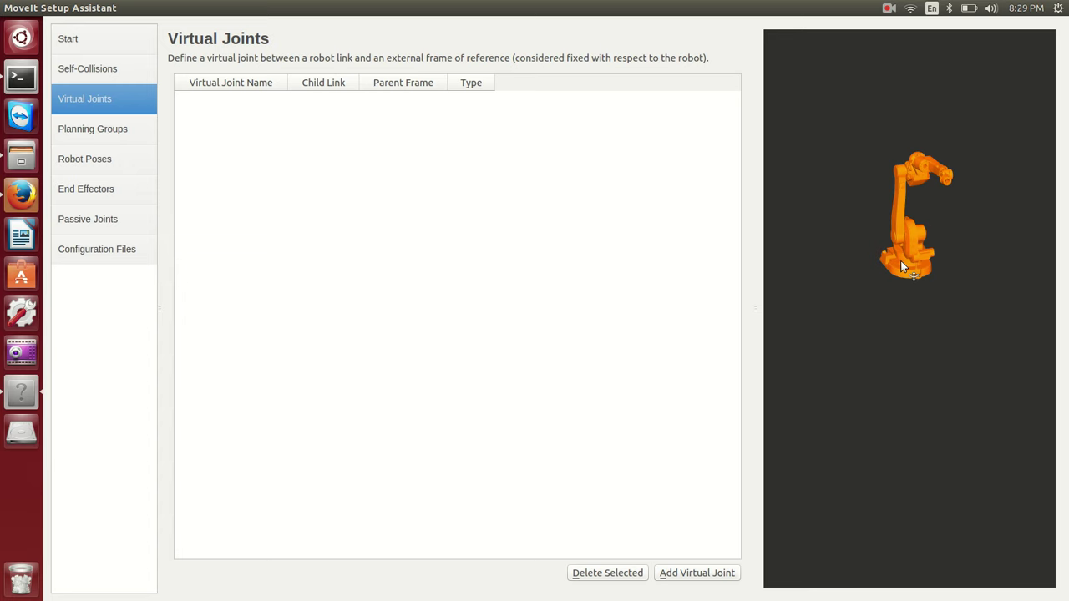
- Name a new virtual joint virtual_joint, with child link link_1 and parent frame base_link
left_click(697, 573)
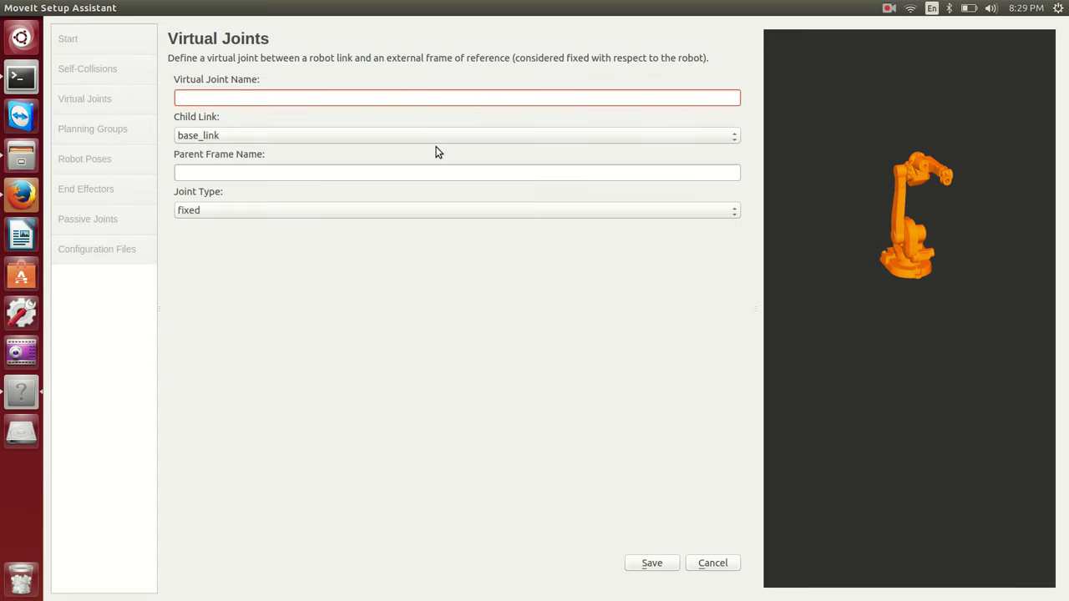
type("virtual_joint")
left_click(406, 136)
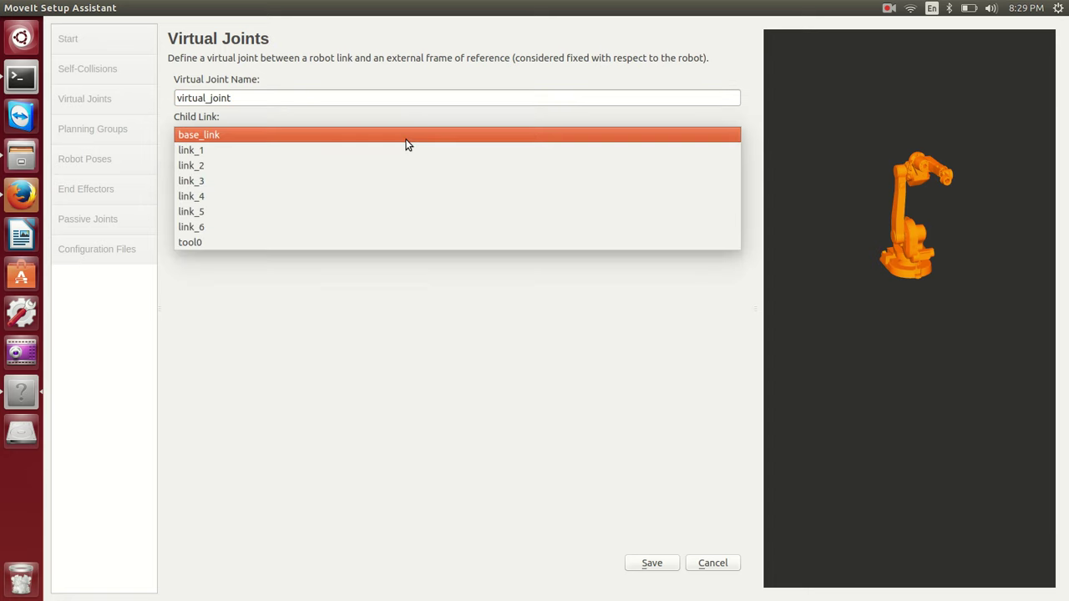
left_click(404, 141)
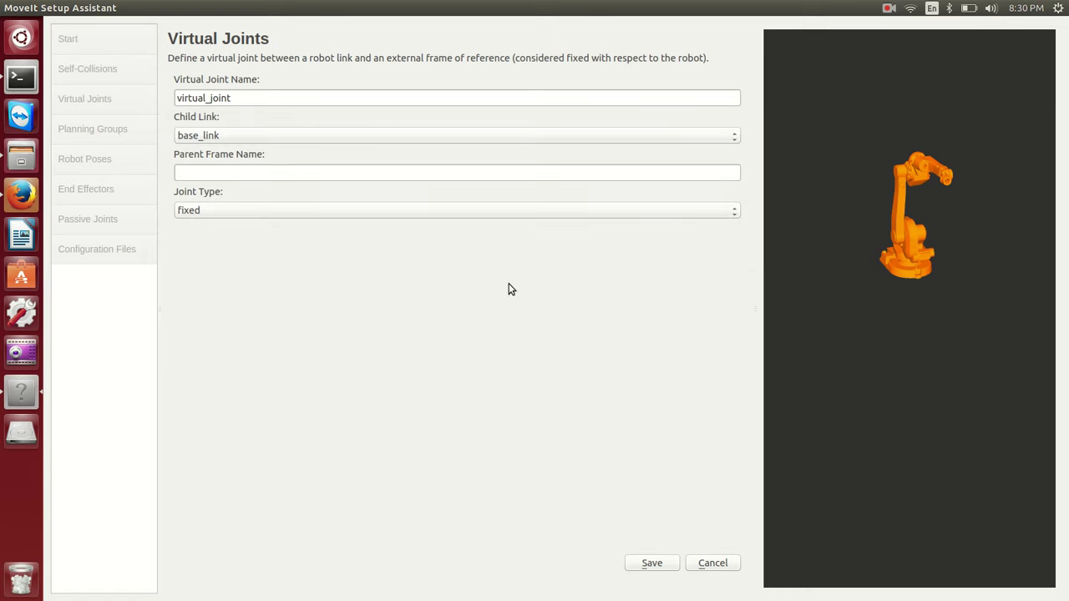
left_click(440, 174)
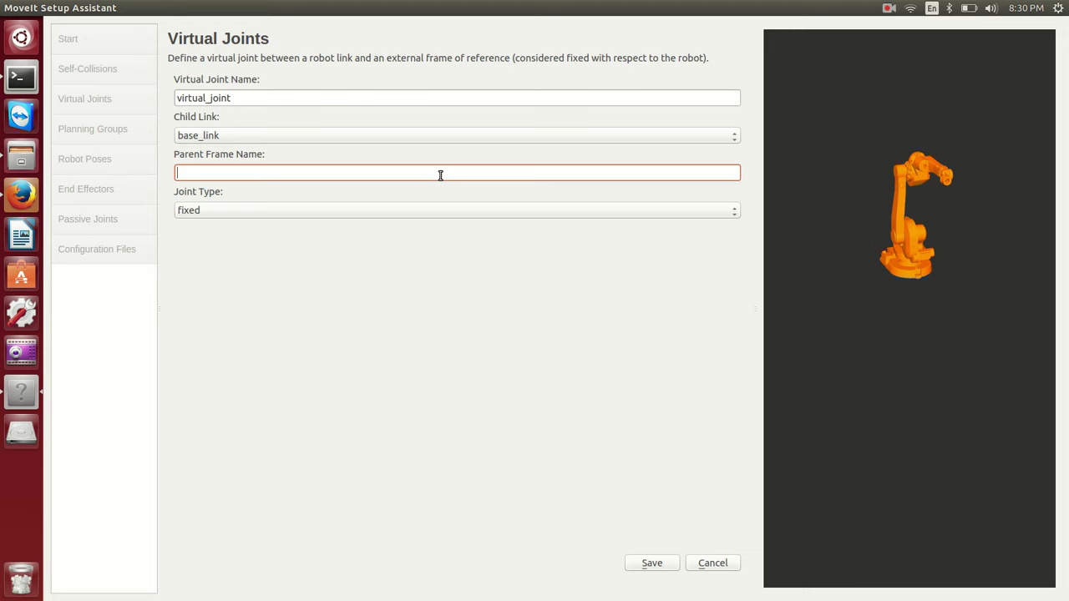
left_click(334, 136)
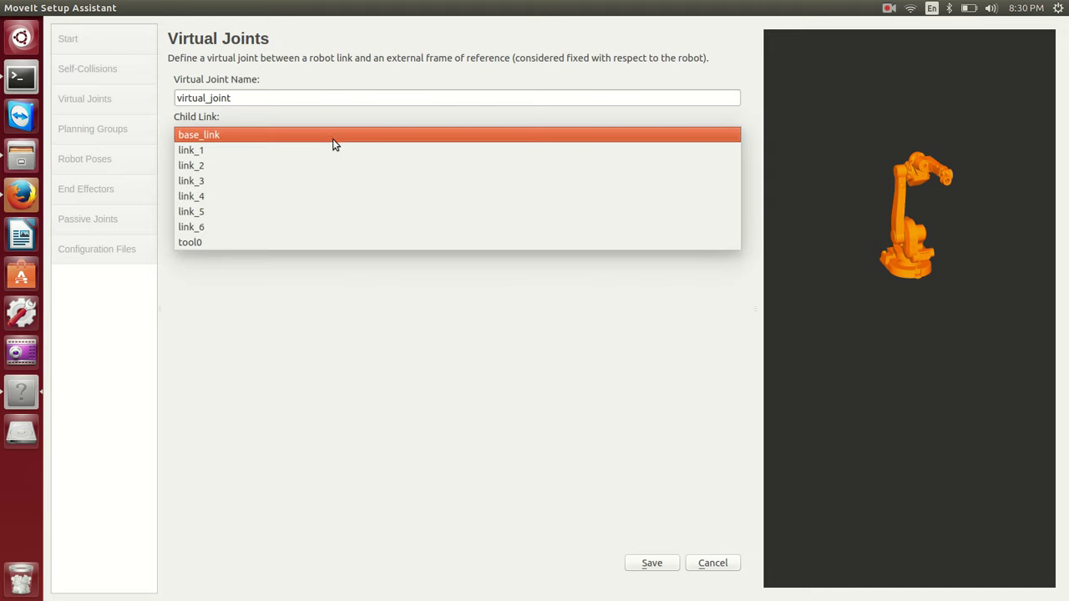
left_click(324, 150)
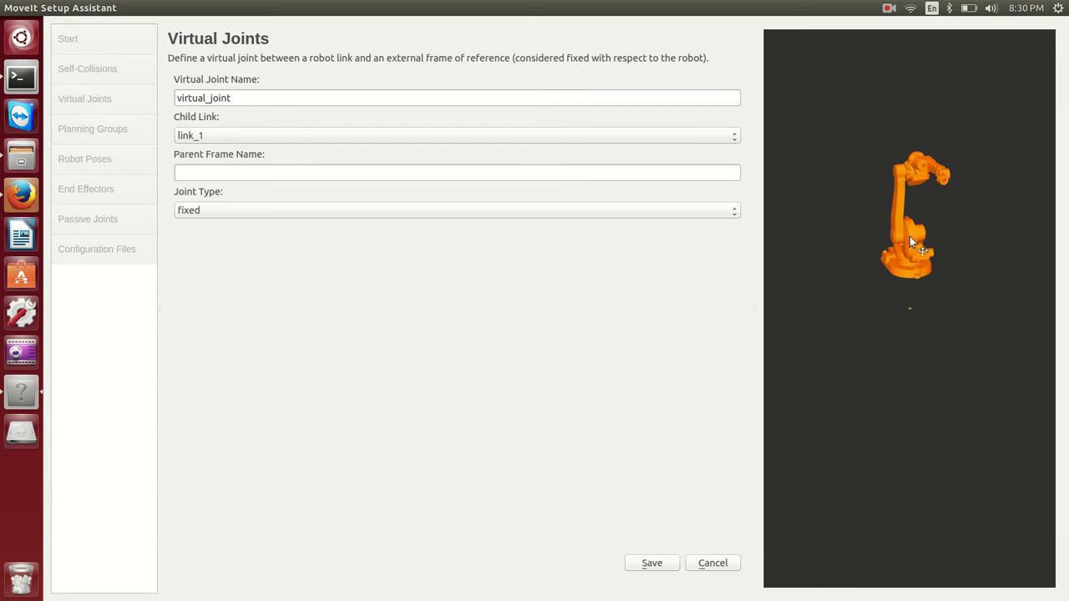
left_click_drag(912, 242, 873, 242)
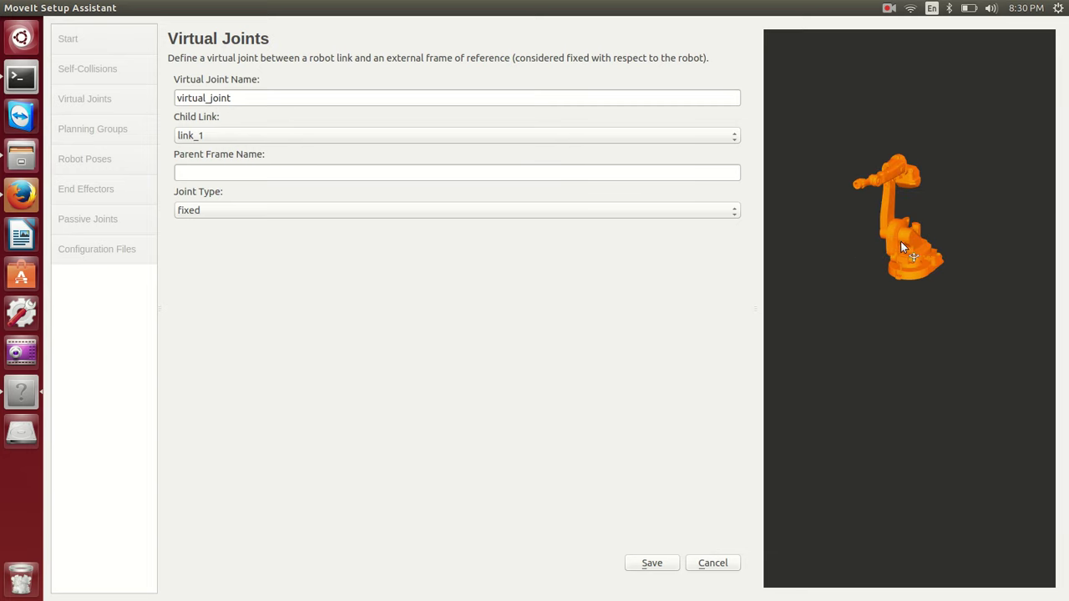
left_click(407, 177)
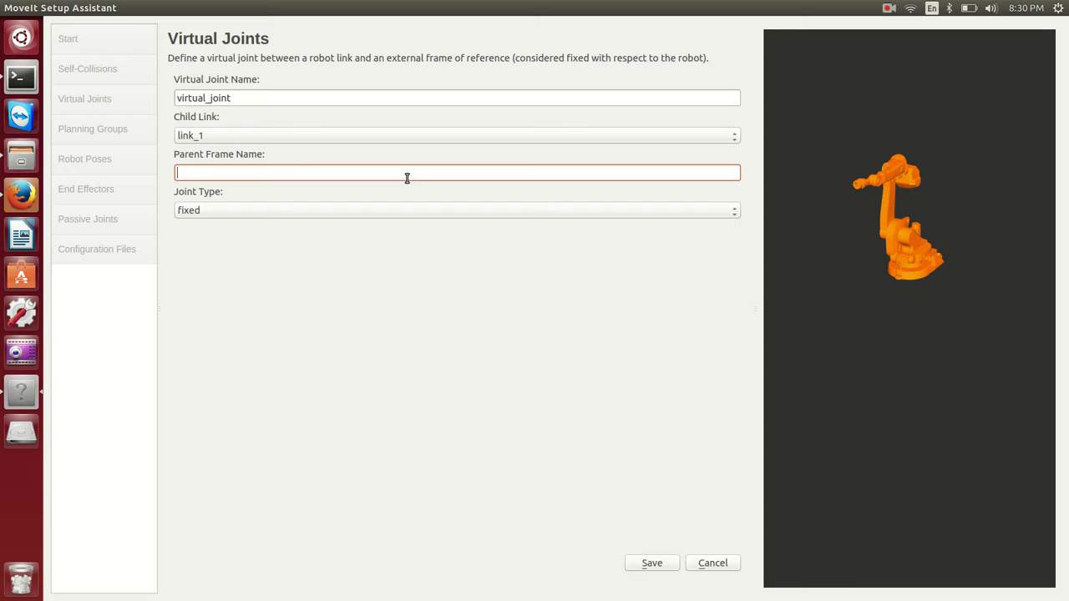
type("base_link")
left_click_drag(406, 175, 163, 172)
- Keep link_1 as the child link, keep joint type fixed, and save the virtual joint
left_click(201, 135)
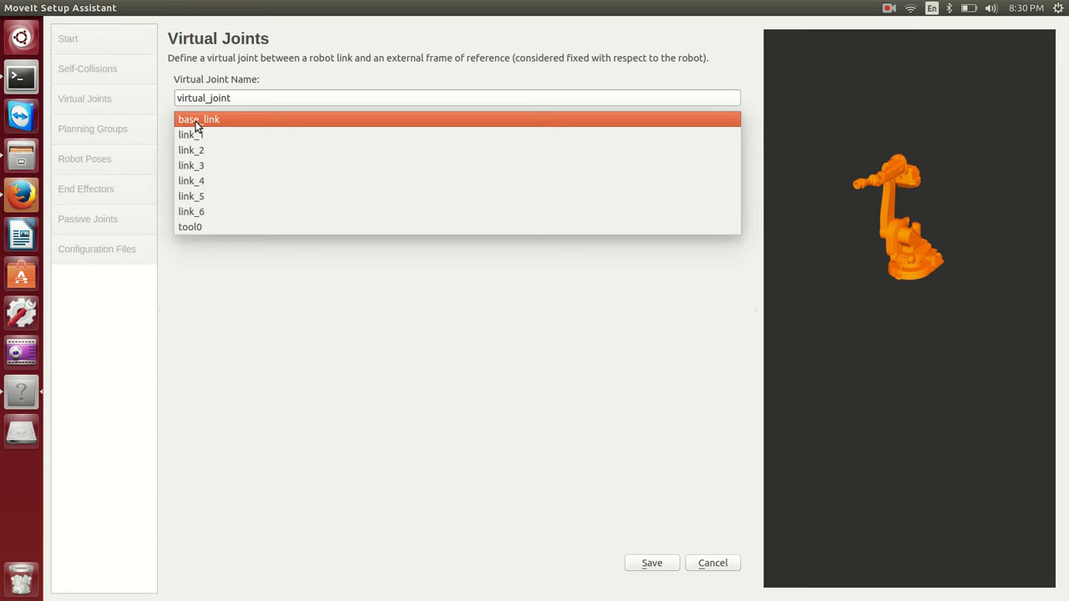
left_click(206, 136)
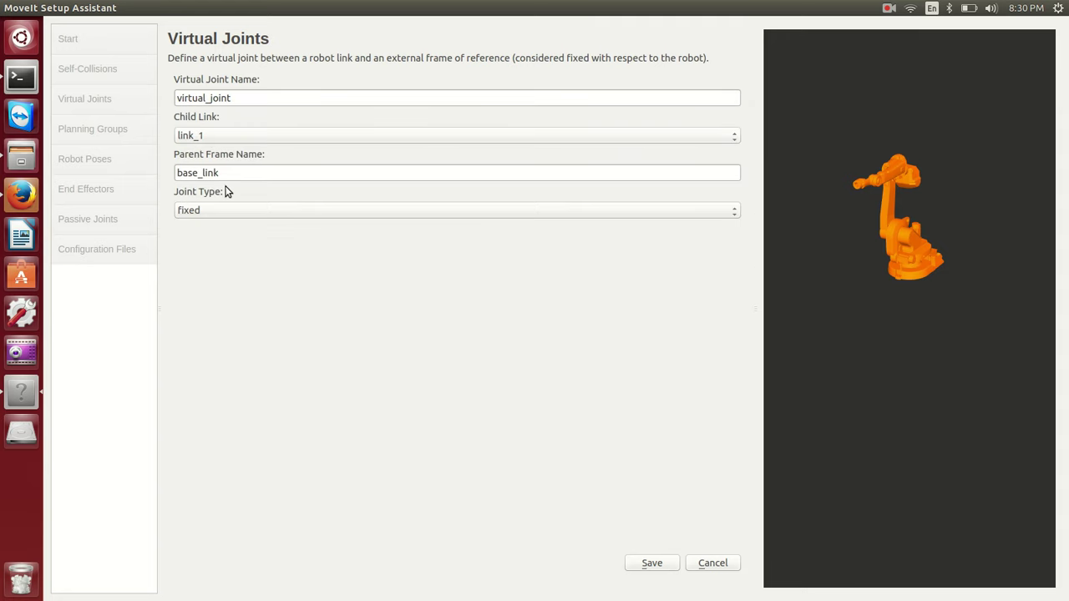
left_click(221, 210)
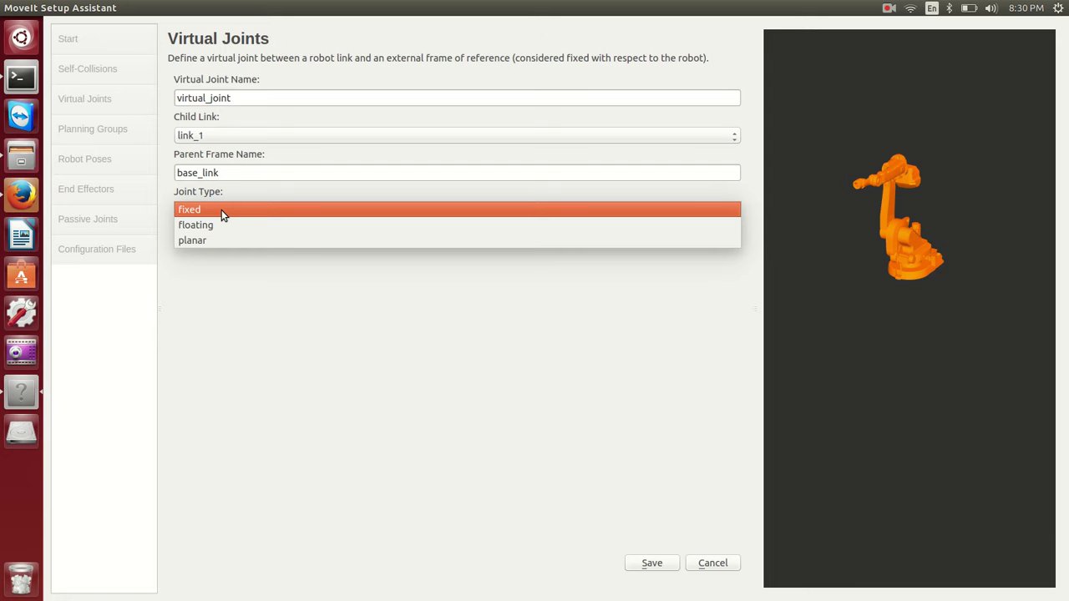
left_click(222, 210)
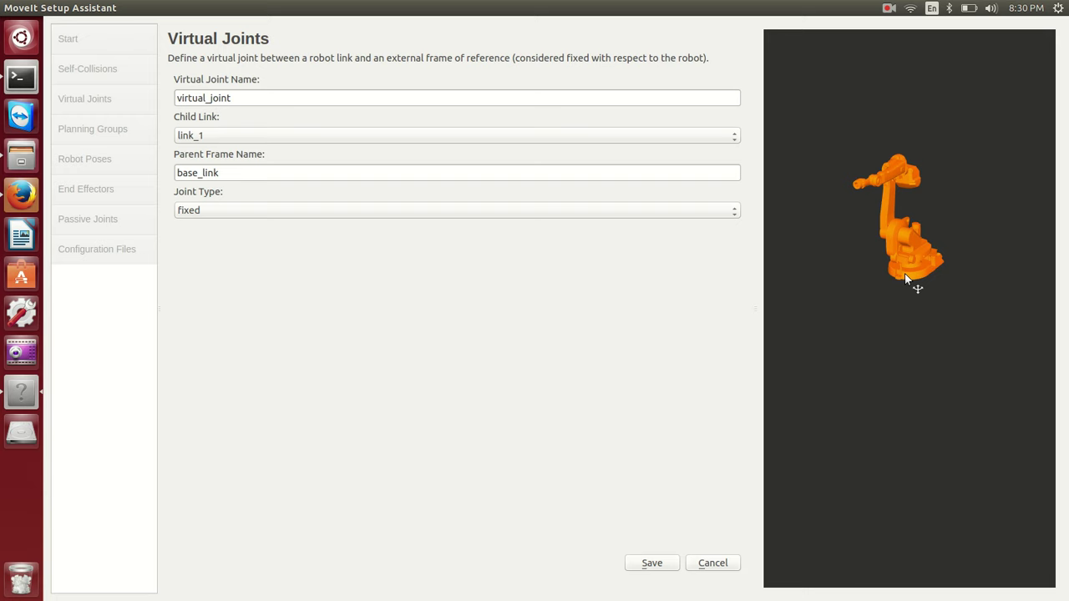
left_click(714, 212)
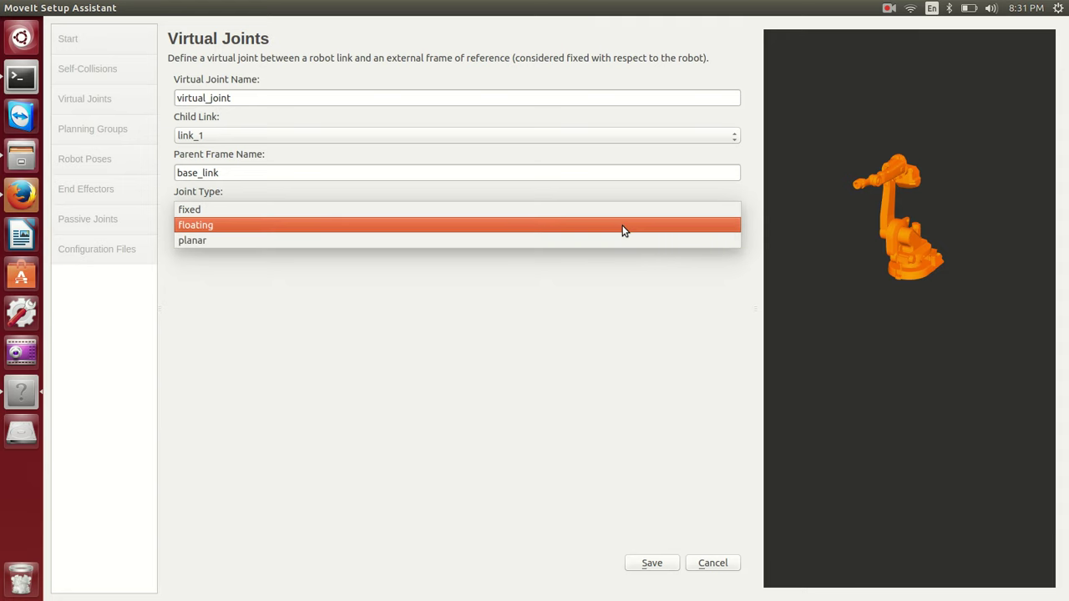
left_click(604, 212)
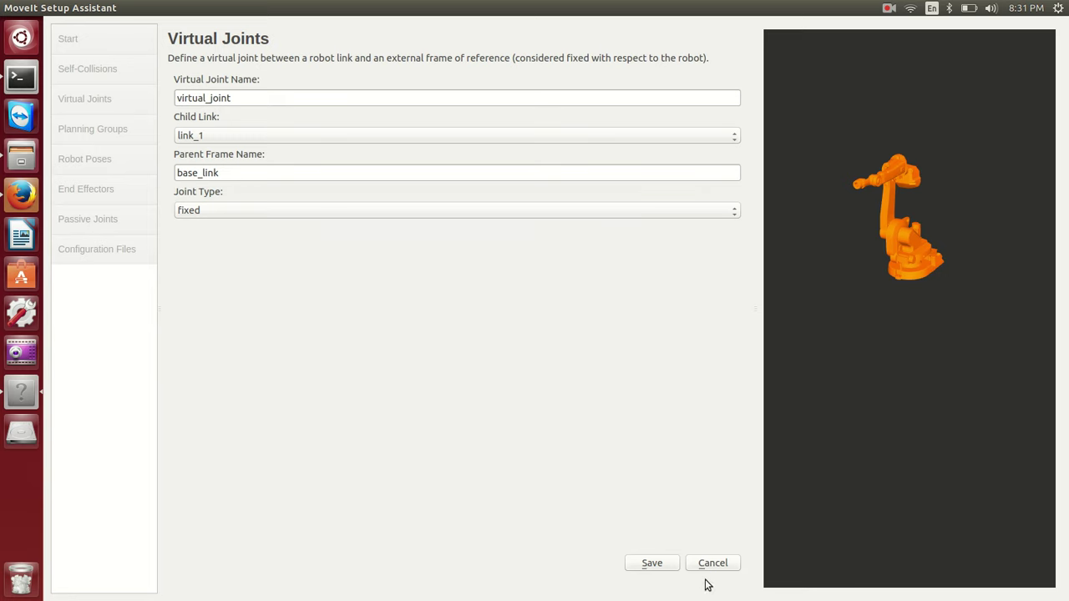
left_click(675, 568)
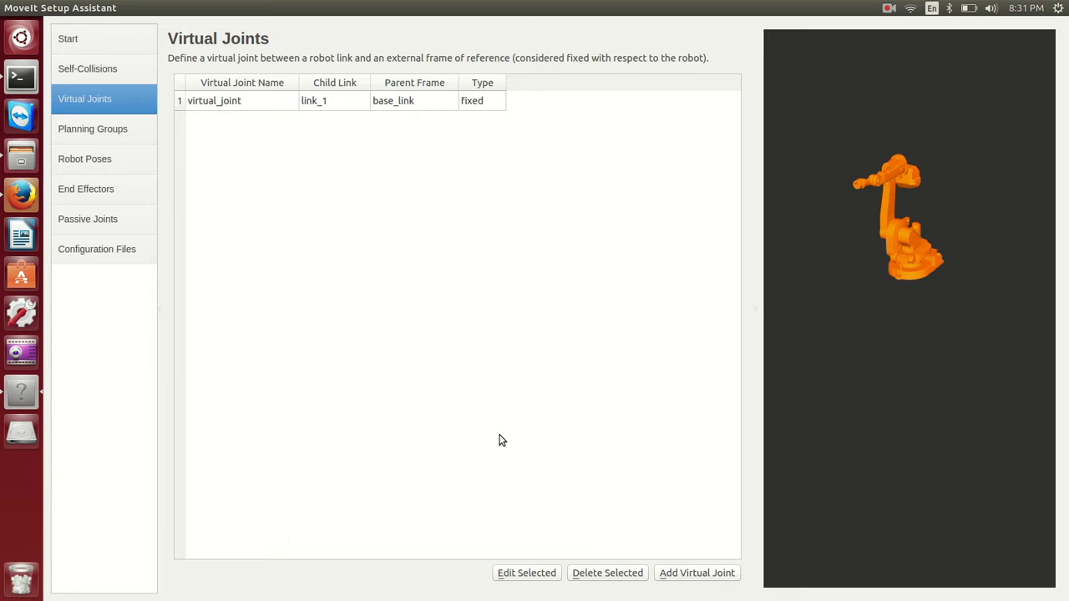
- Create a planning group named arm using the KDLKinematicsPlugin solver
left_click(65, 132)
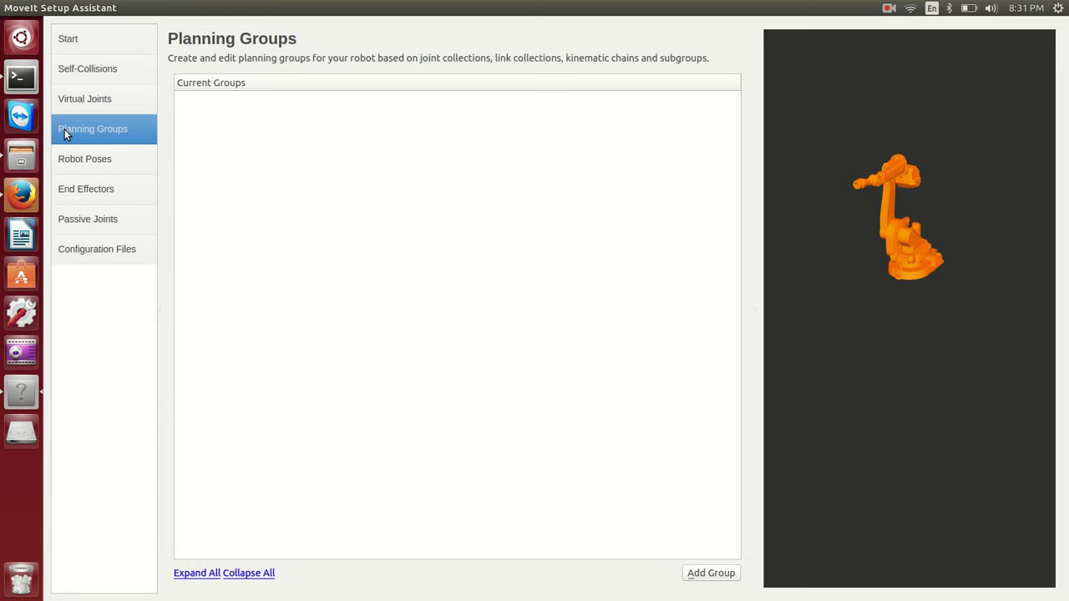
left_click(713, 575)
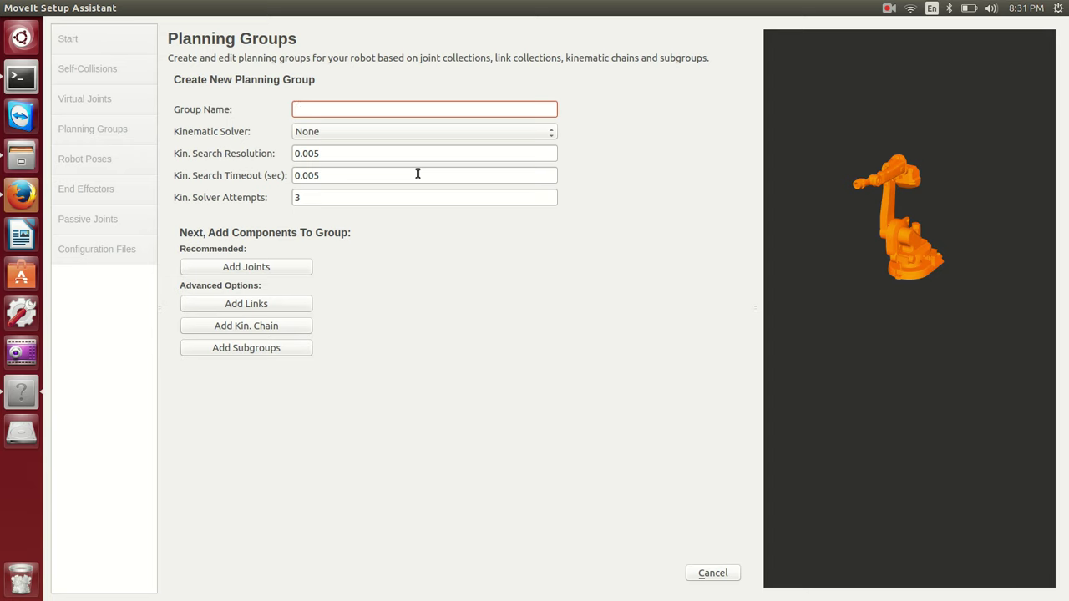
type("arm")
left_click(401, 134)
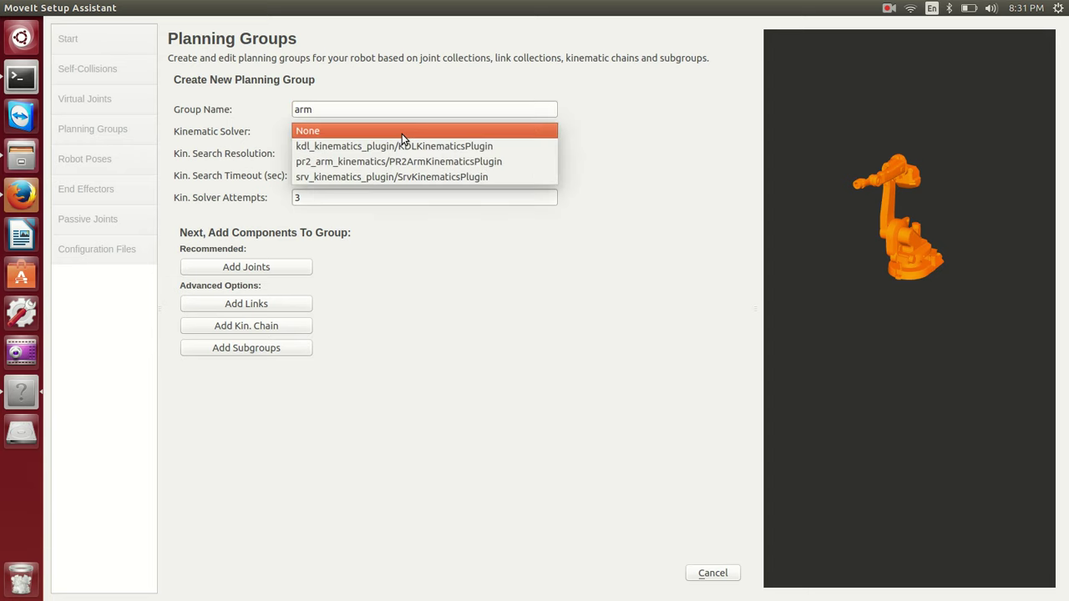
left_click(347, 150)
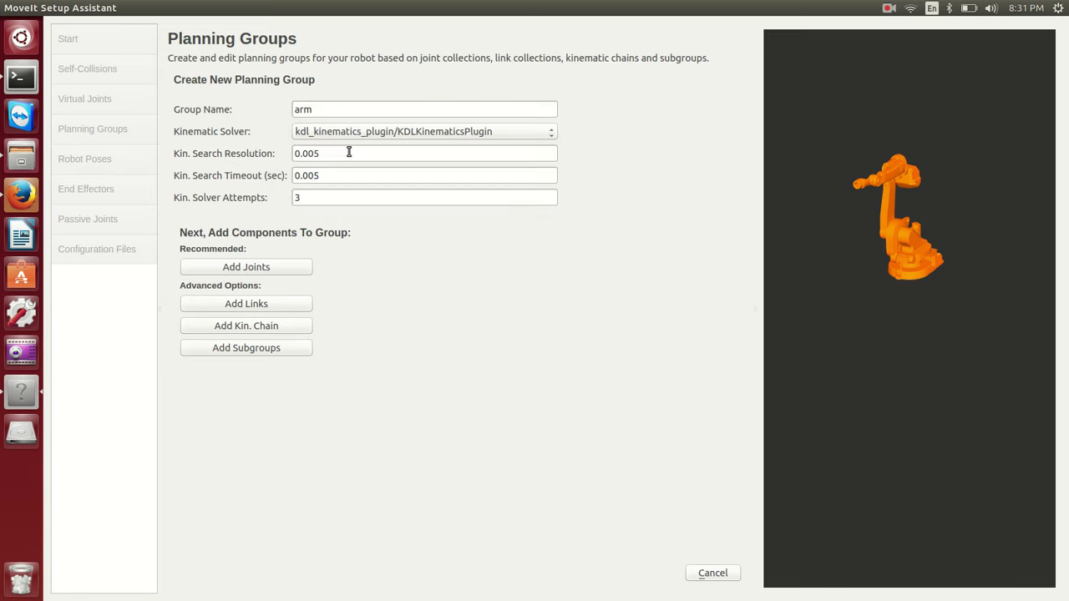
- Add joints joint_1 through joint_6 to the arm group and save
left_click(246, 268)
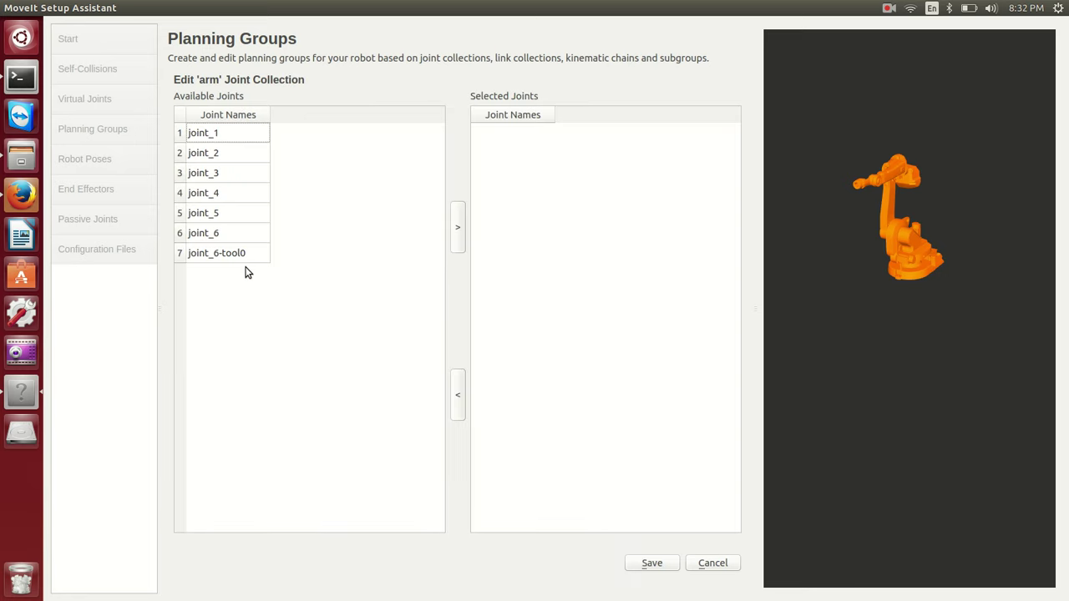
left_click(223, 135)
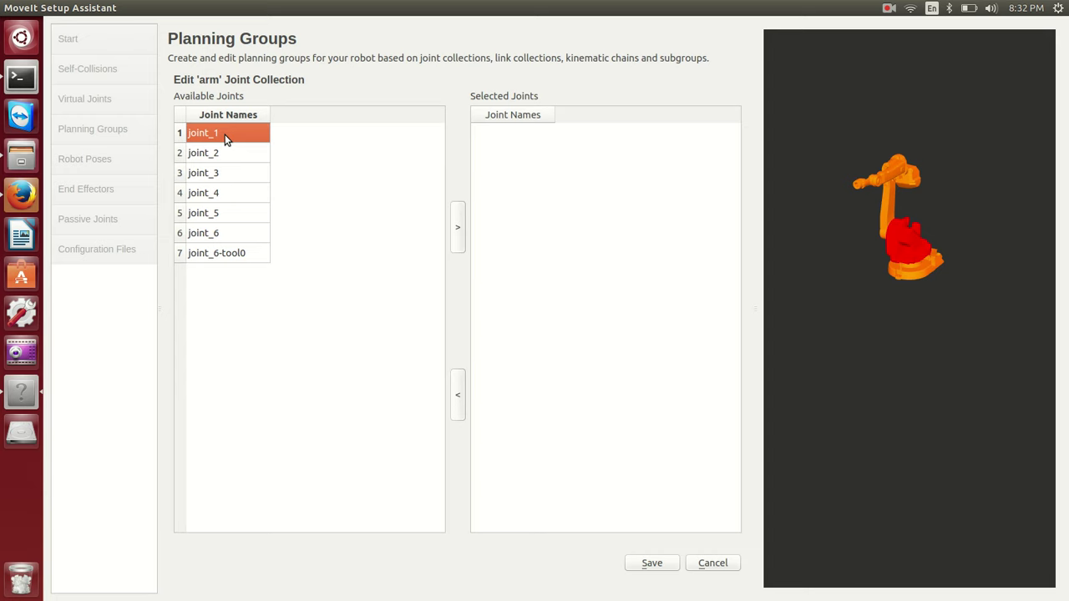
key("shift+Down")
key("shift+Down")
key("shift+Down")
key("shift+Down")
key("shift+Down")
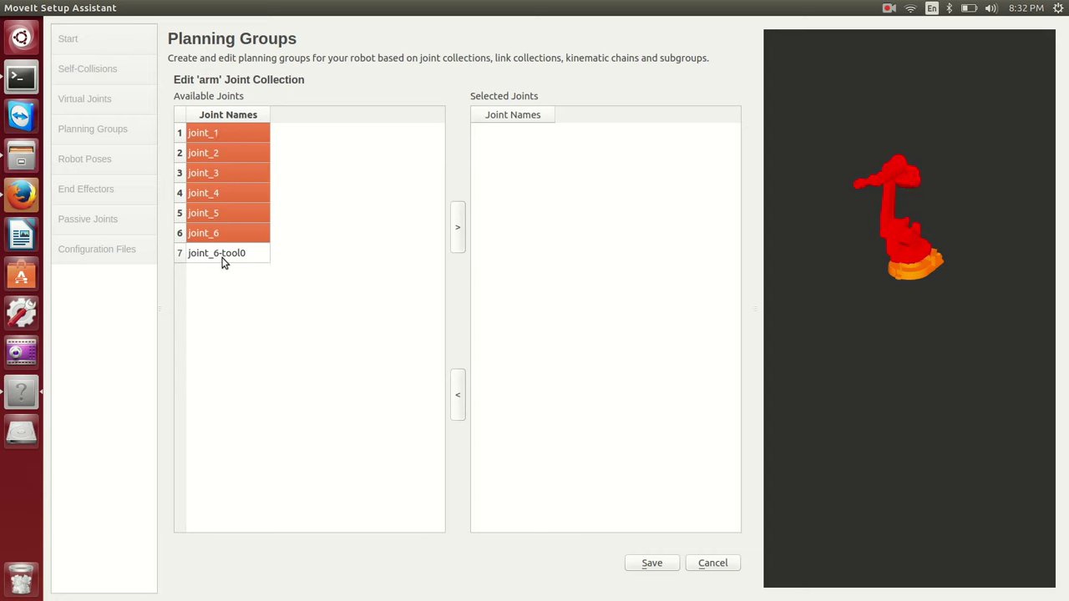
left_click(459, 241)
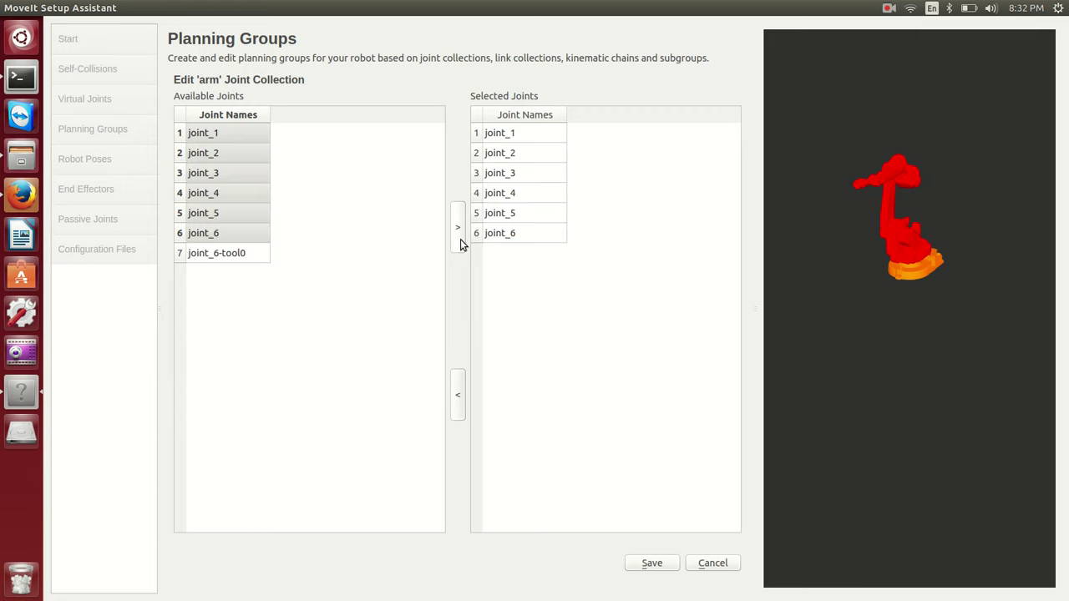
left_click(650, 563)
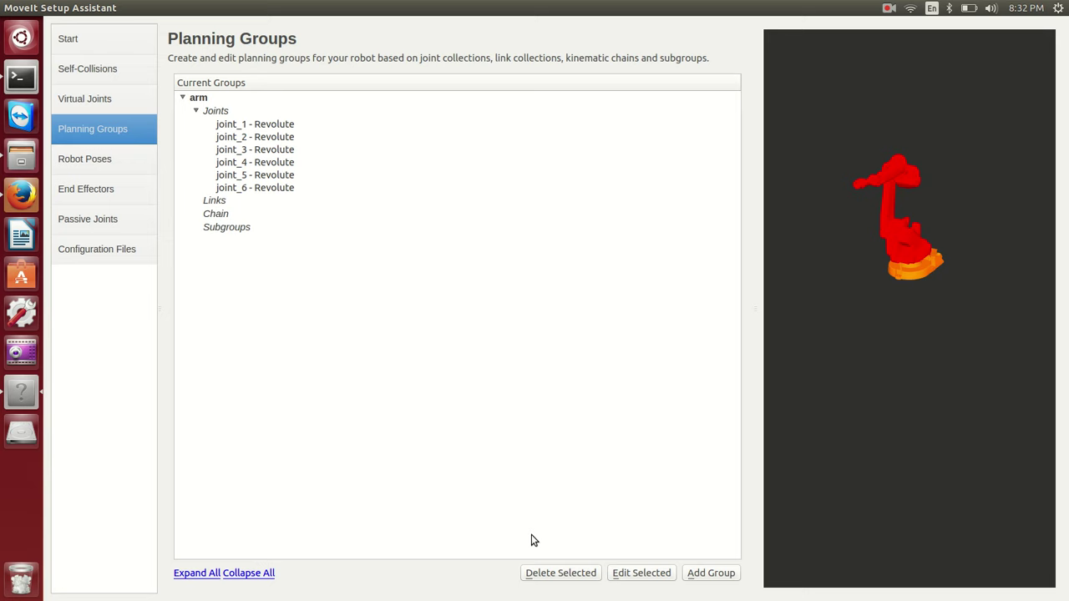
- Create a gripping_tool group containing the tool0 link and save it
left_click(700, 574)
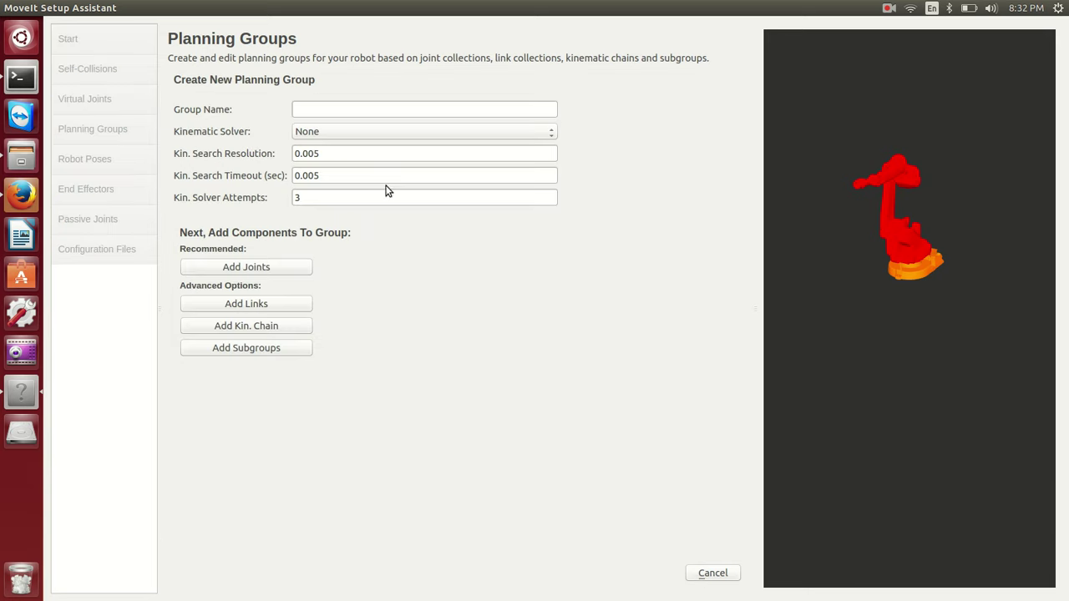
left_click(372, 111)
type("gr")
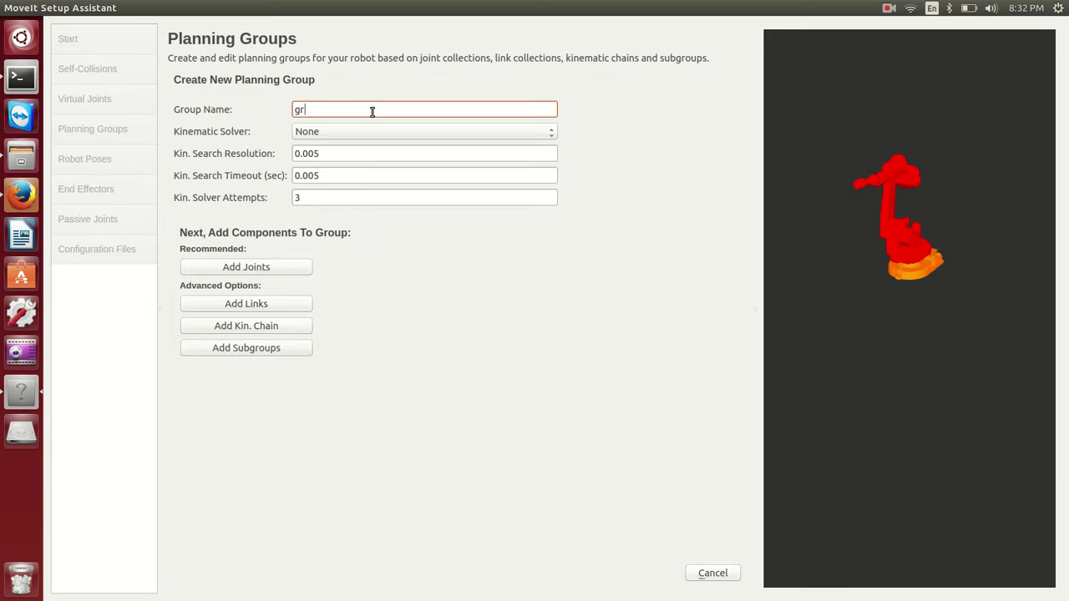
type("ipping_tool")
left_click(263, 308)
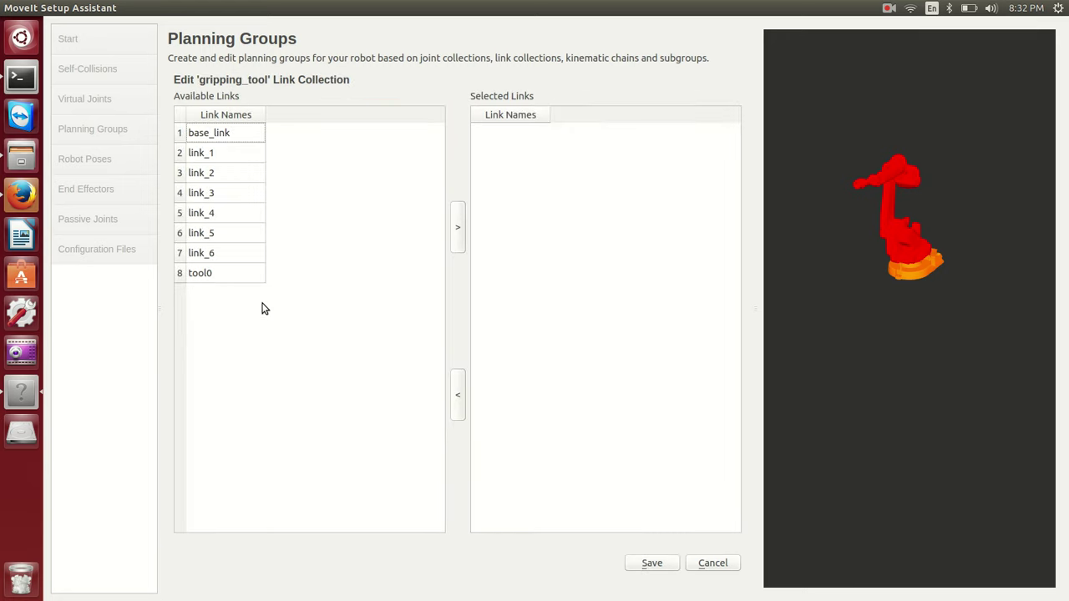
left_click(210, 276)
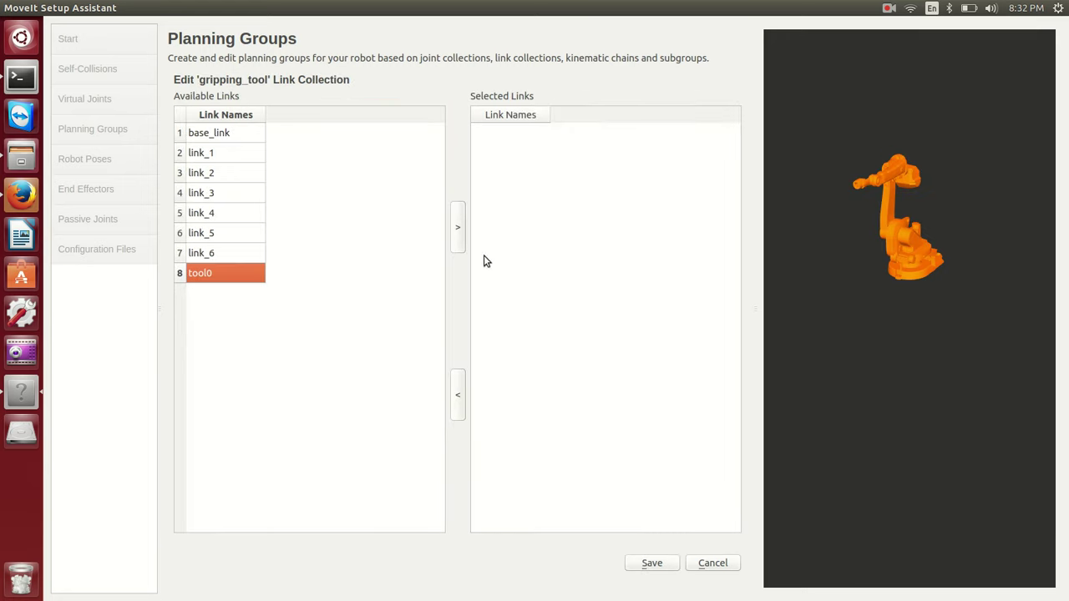
left_click(459, 239)
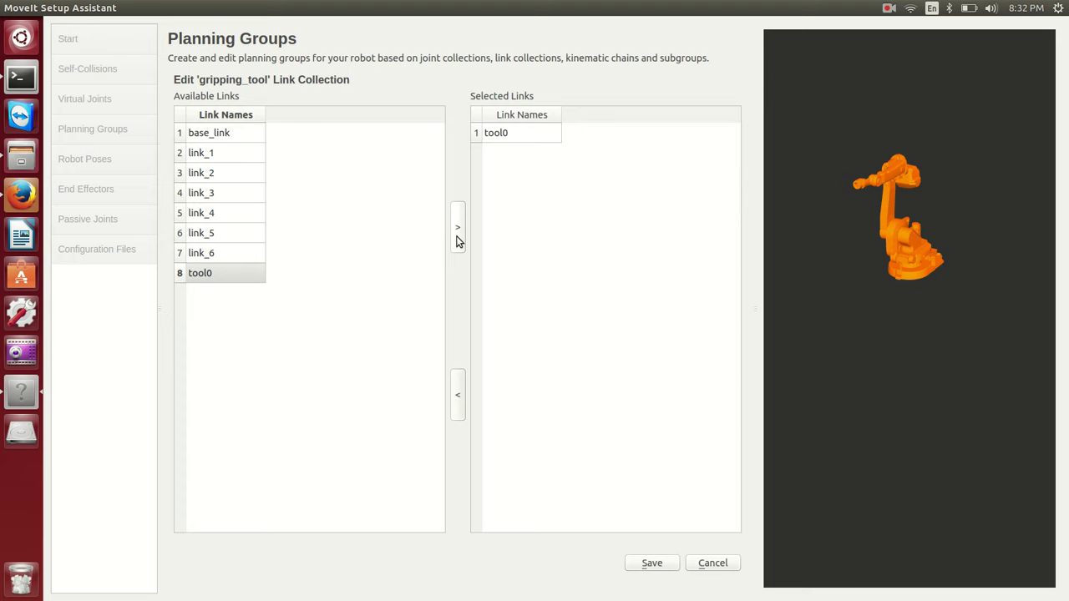
left_click(651, 564)
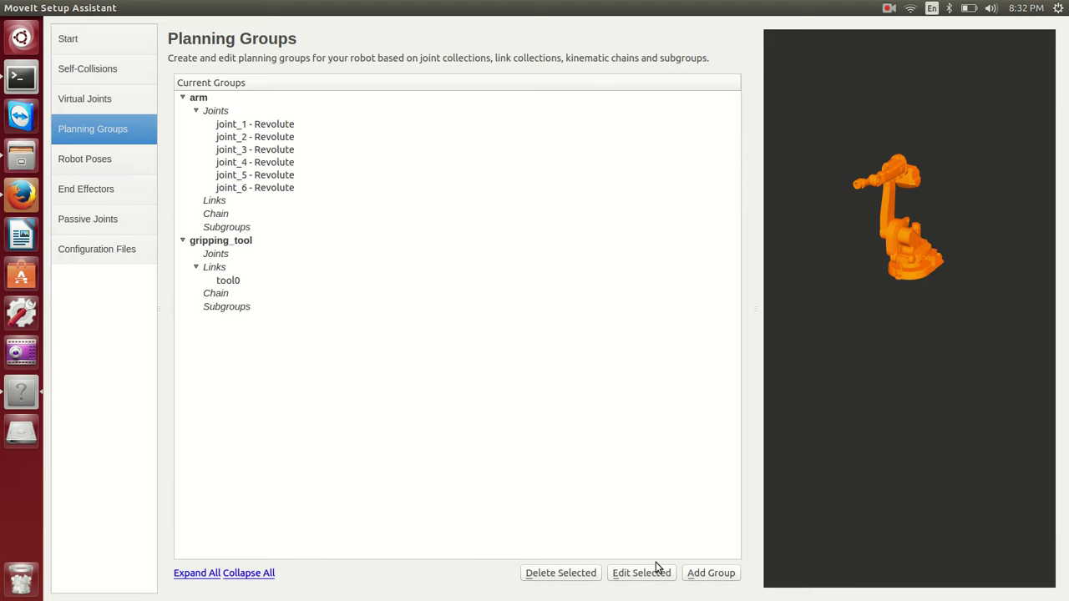
- Try out a pose by moving joint_5 and joint_6 with group gripping_tool, then cancel it
left_click(104, 159)
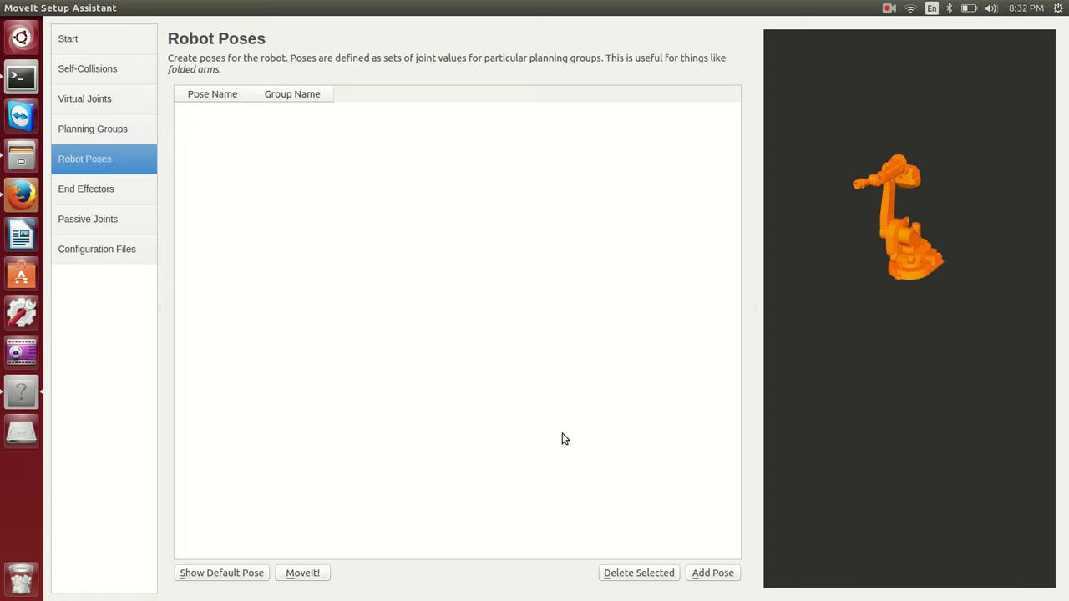
left_click(704, 575)
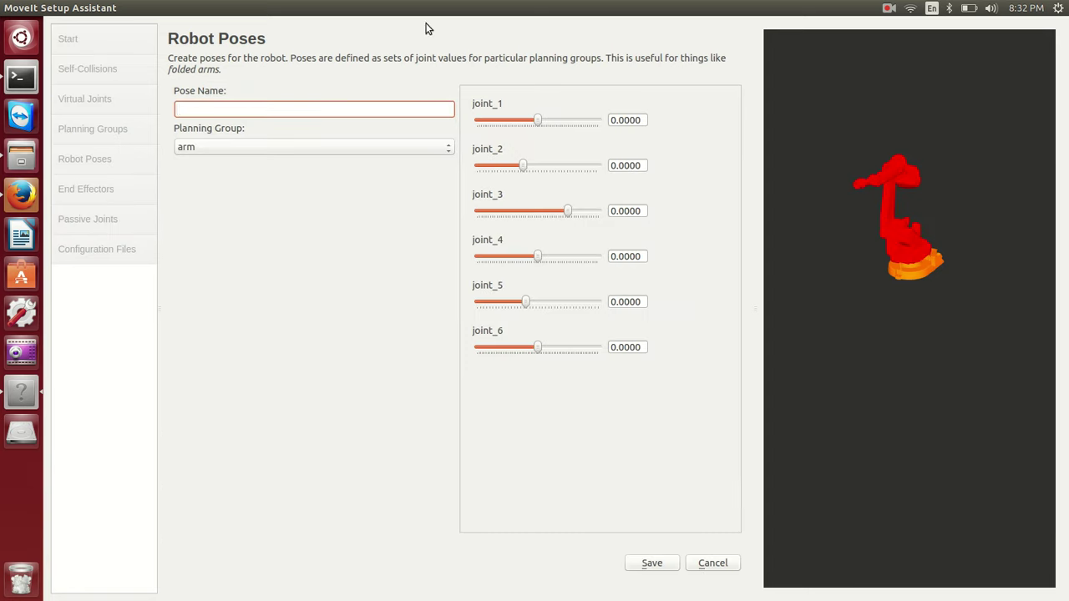
mouse_move(535, 349)
left_mouse_down()
mouse_move(509, 350)
mouse_move(573, 359)
mouse_move(520, 358)
left_mouse_up()
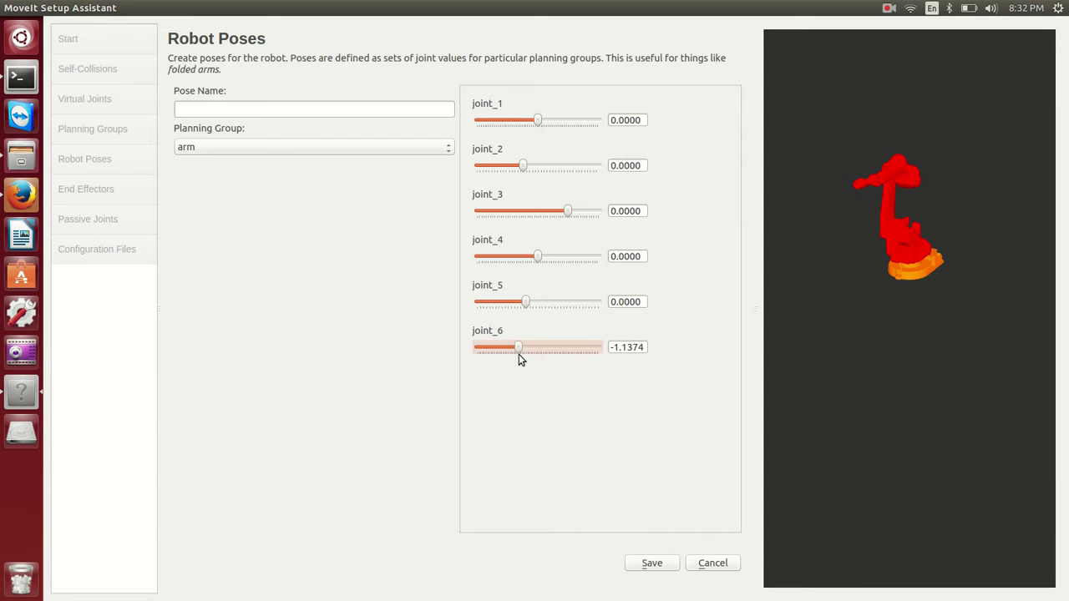
left_click_drag(527, 302, 580, 260)
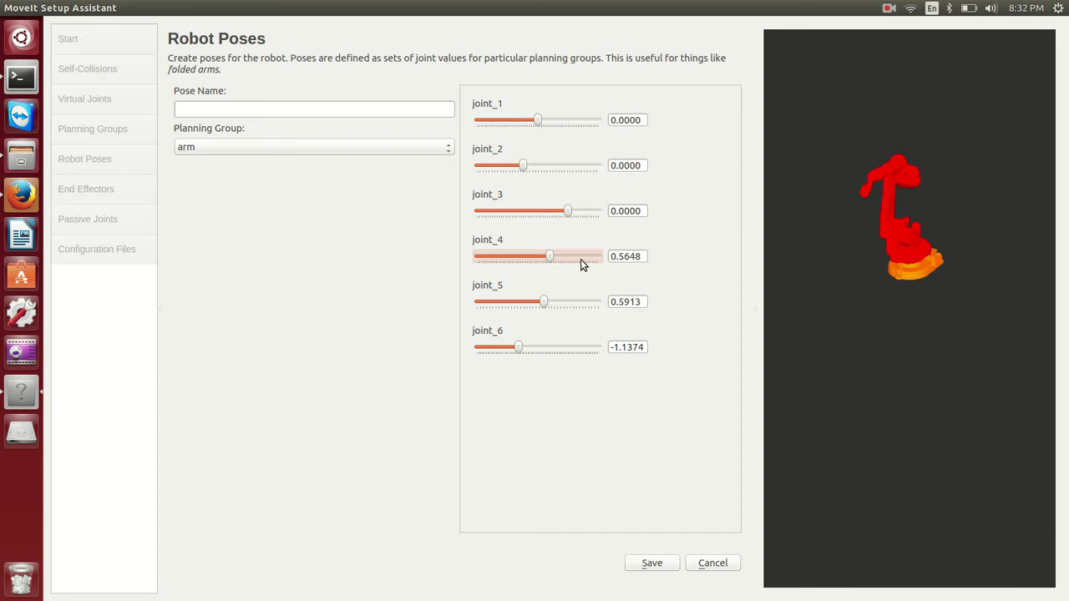
left_click(287, 149)
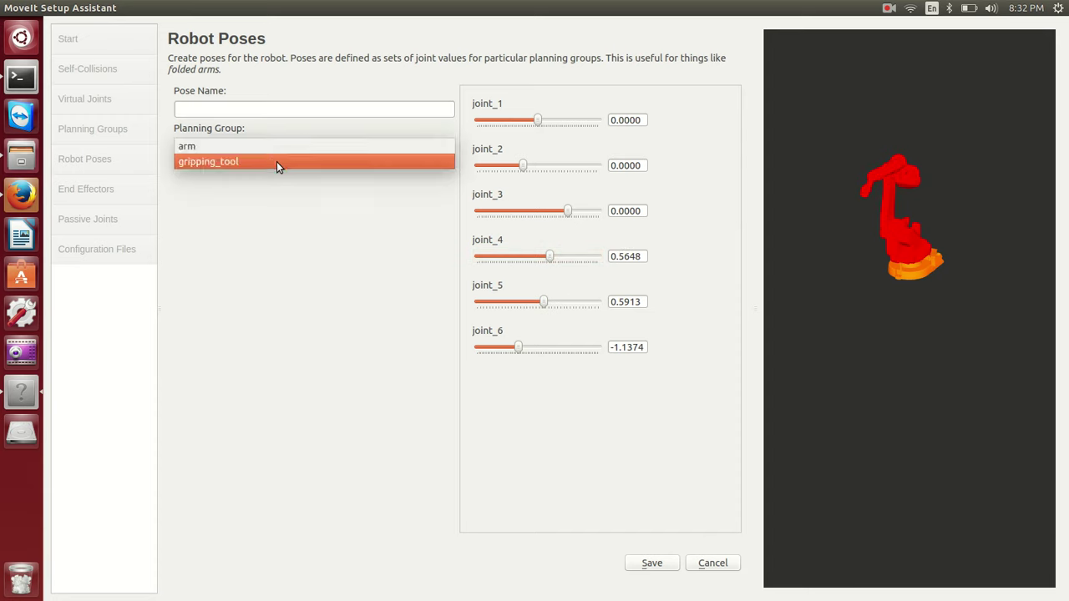
left_click(276, 161)
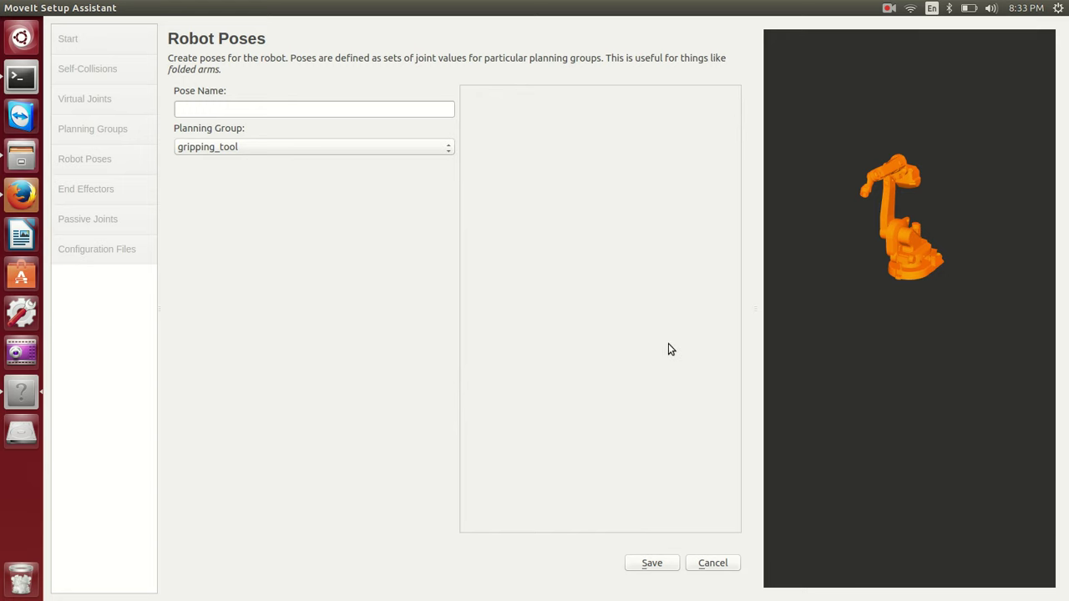
left_click(714, 566)
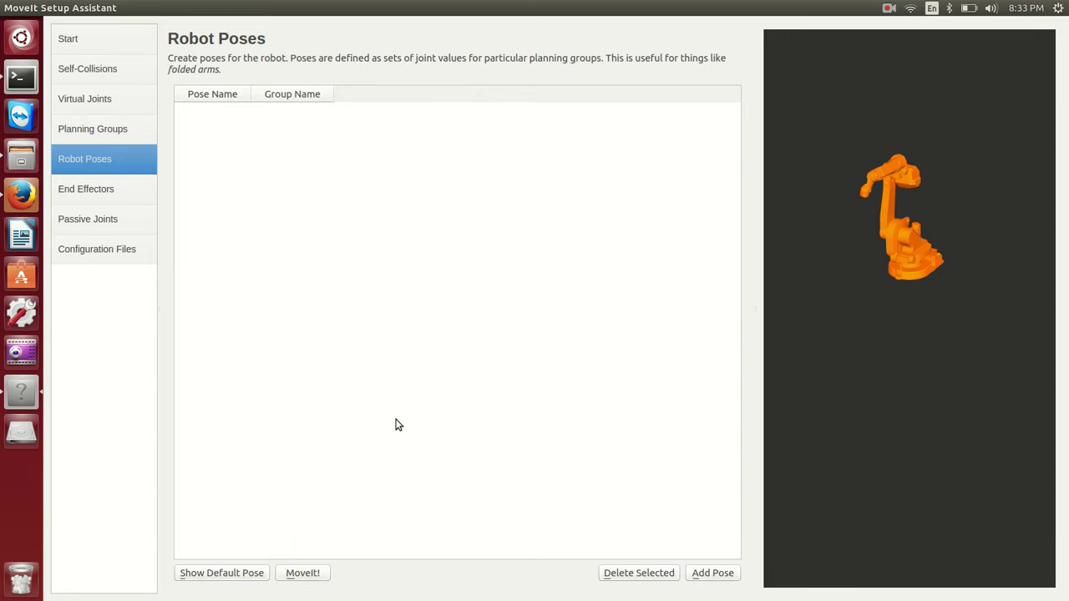
- Add an end effector named gripper with group gripping_tool and parent link link_6, and save
left_click(114, 195)
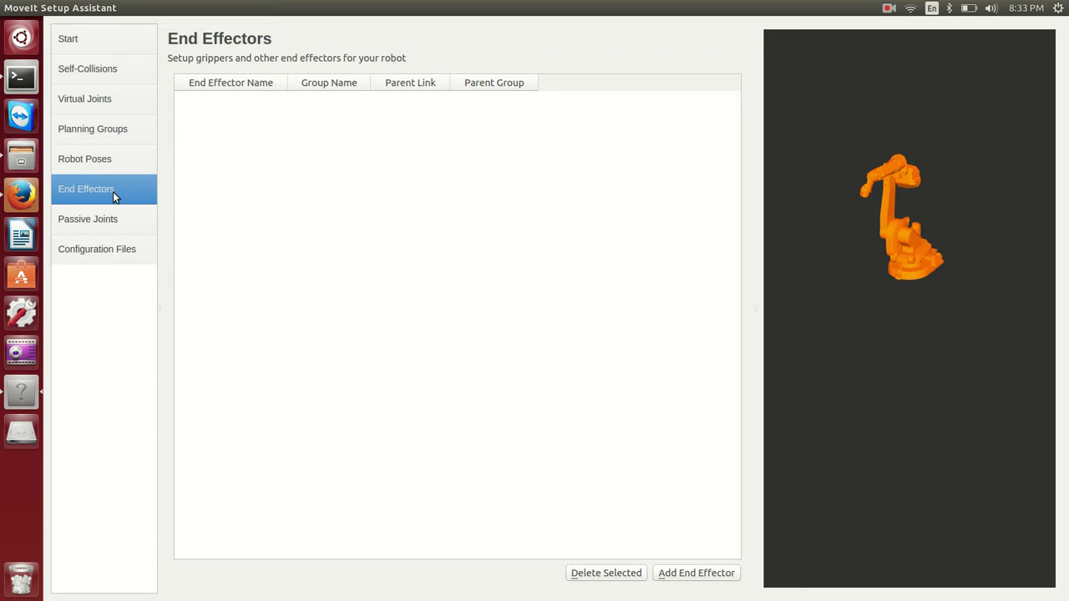
left_click(664, 576)
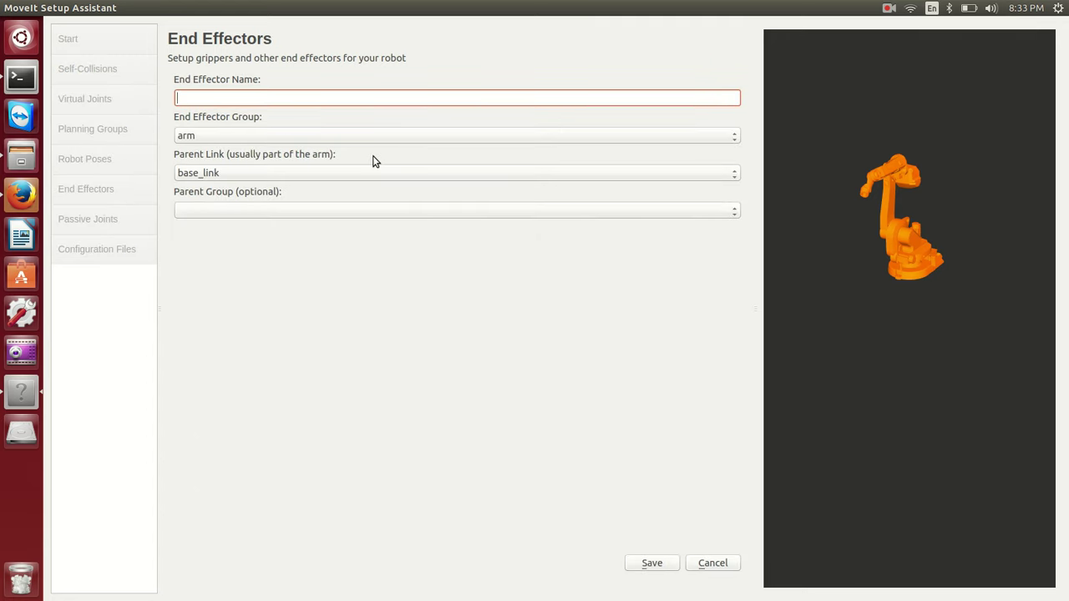
type("gripper")
key("BackSpace")
key("BackSpace")
key("BackSpace")
type("per")
left_click(336, 136)
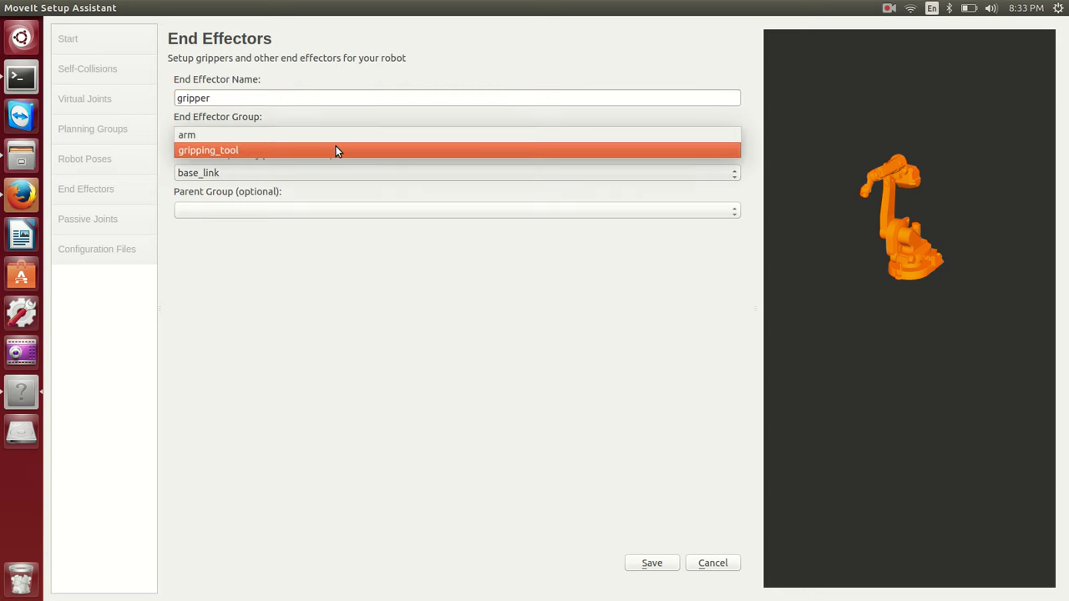
left_click(336, 150)
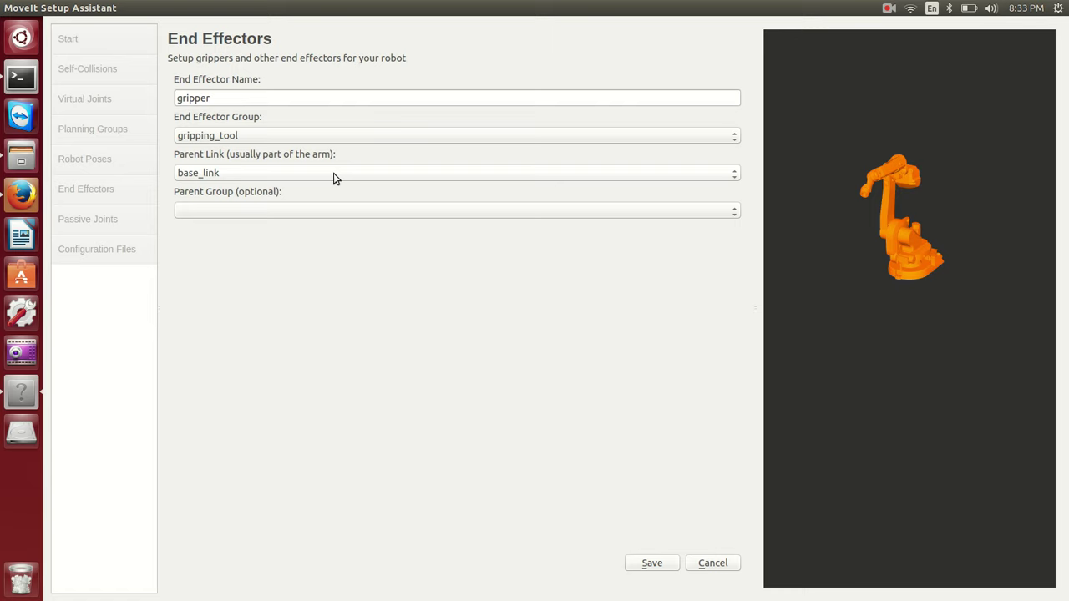
left_click(333, 174)
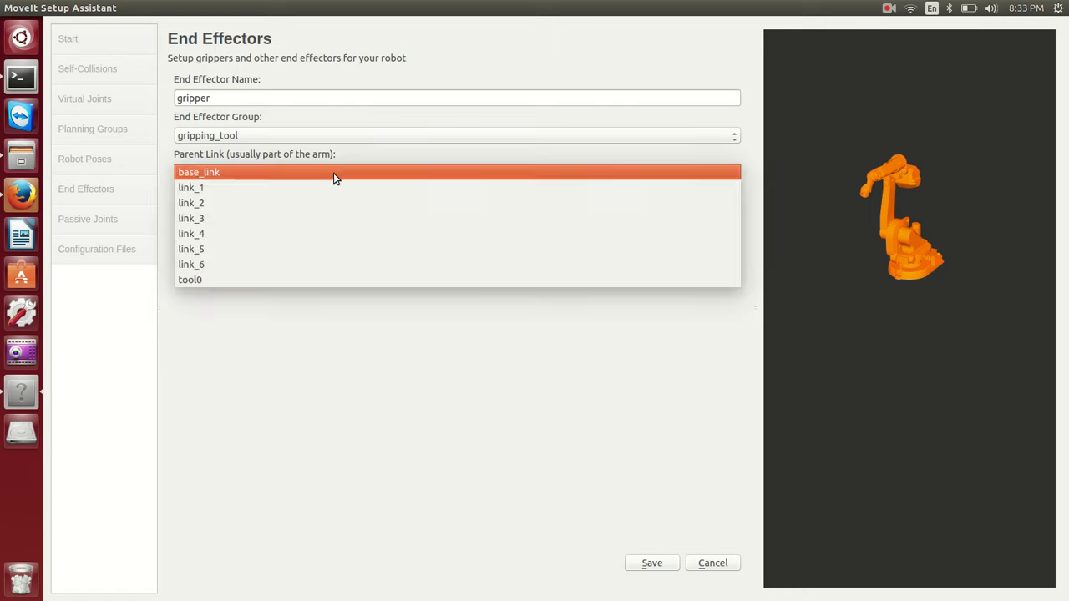
left_click(254, 265)
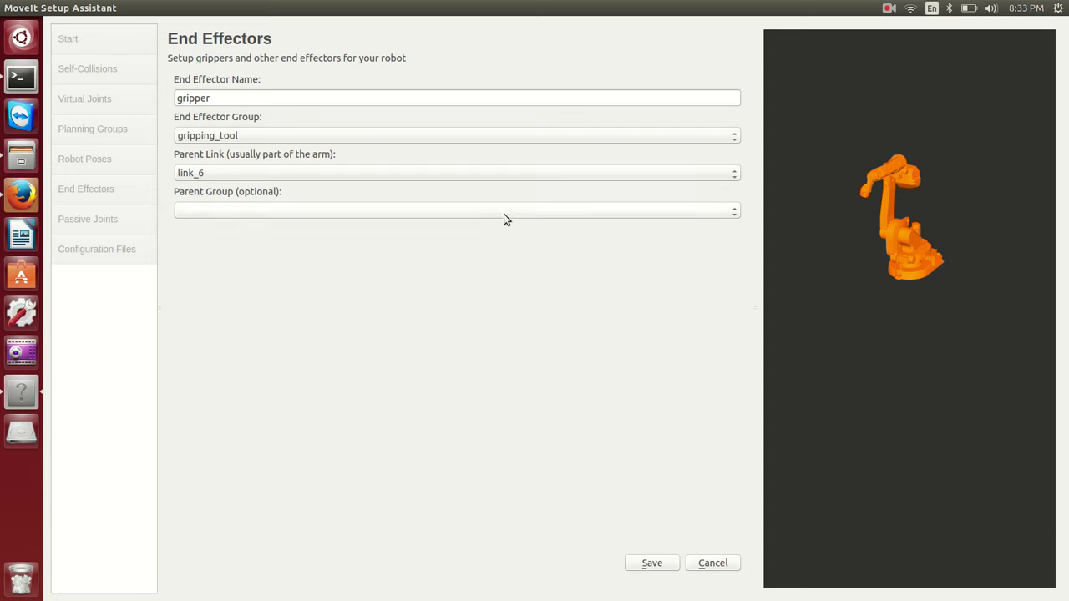
left_click(659, 565)
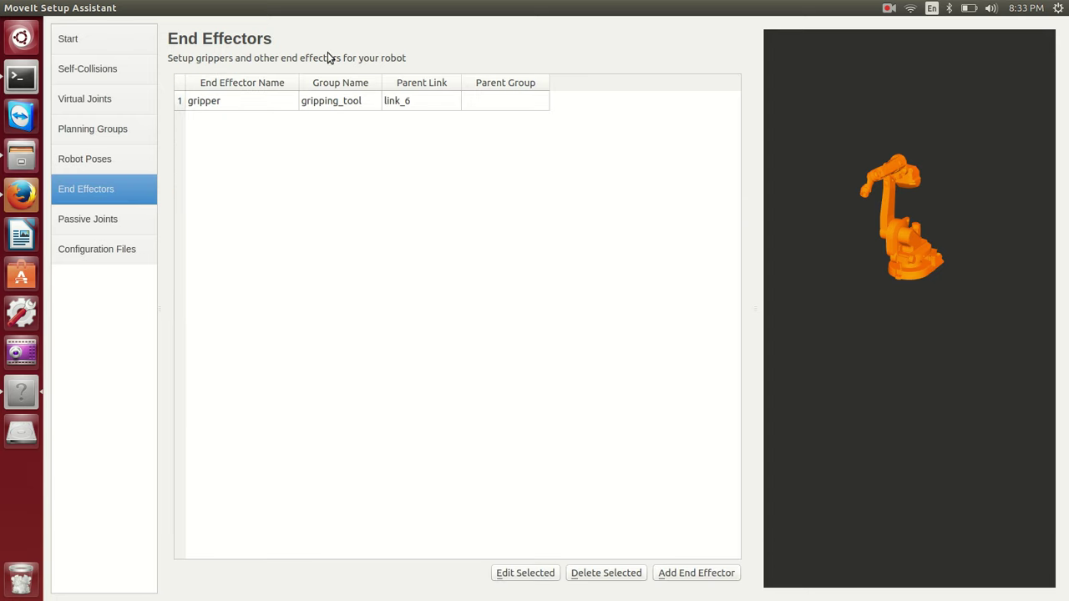
- Go to the Configuration Files page and browse to catkin_ws/src for the package location
left_click(89, 222)
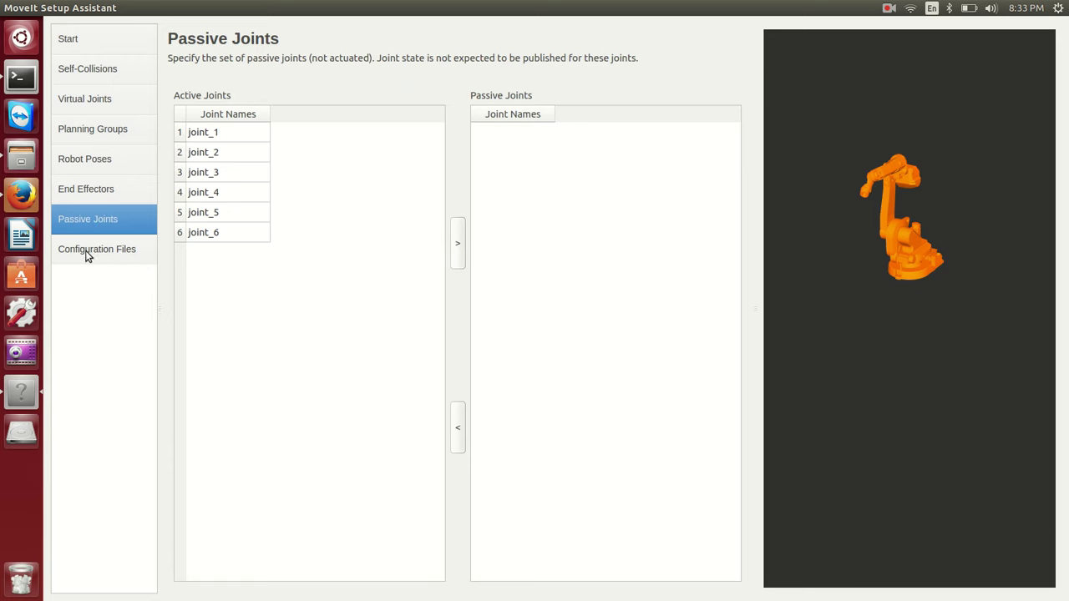
left_click(86, 250)
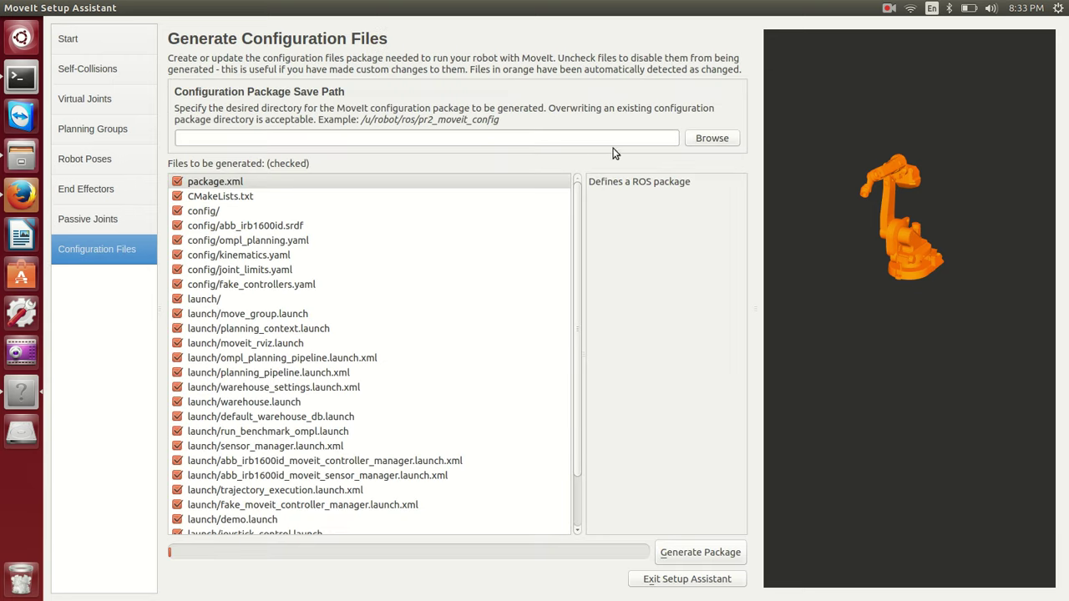
left_click(720, 140)
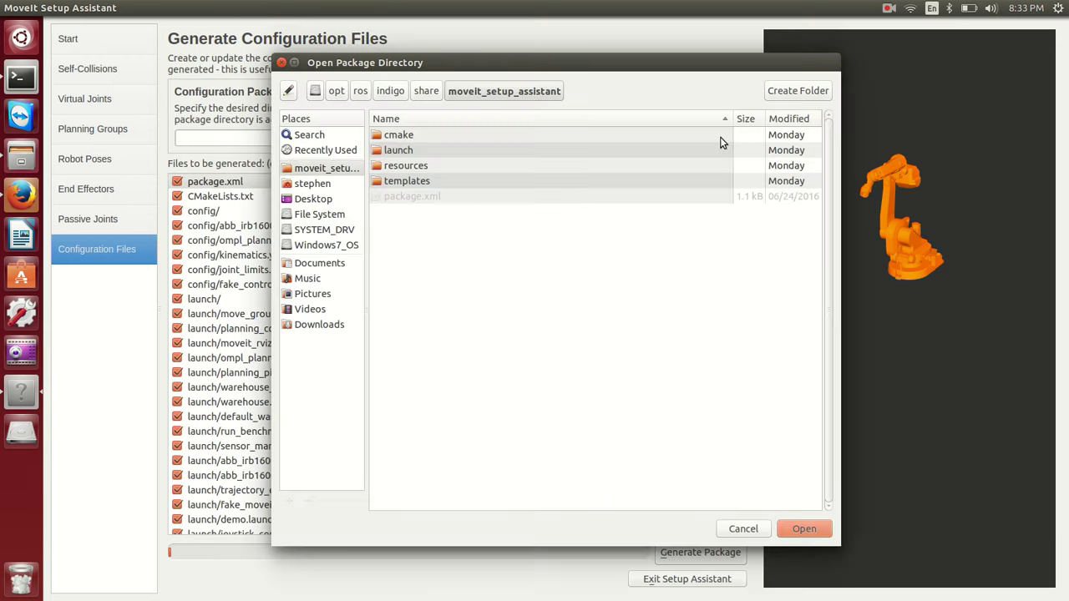
left_click(294, 187)
double_click(444, 150)
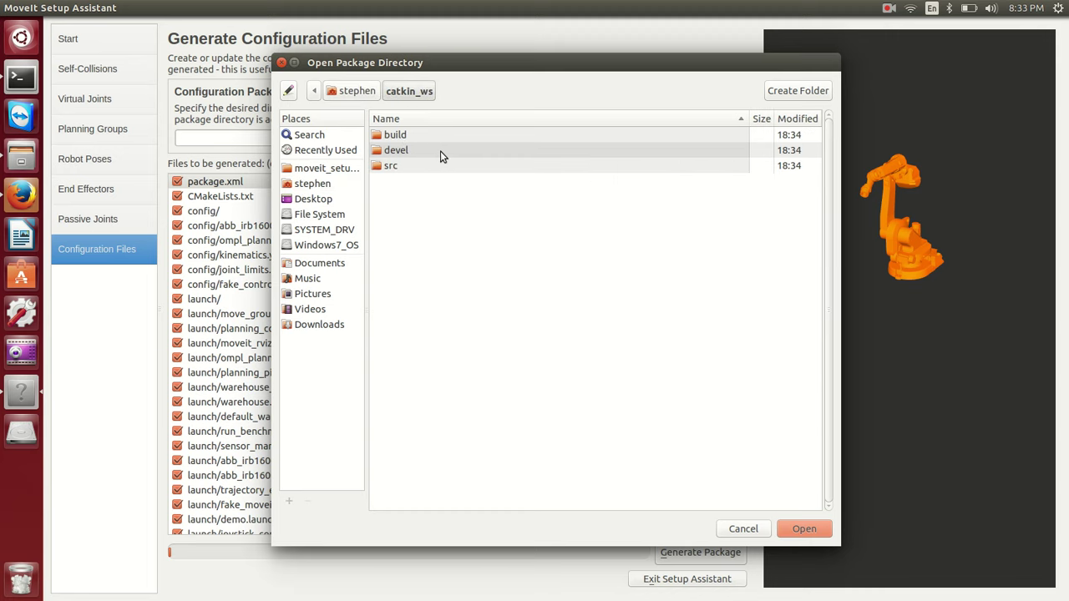
double_click(409, 165)
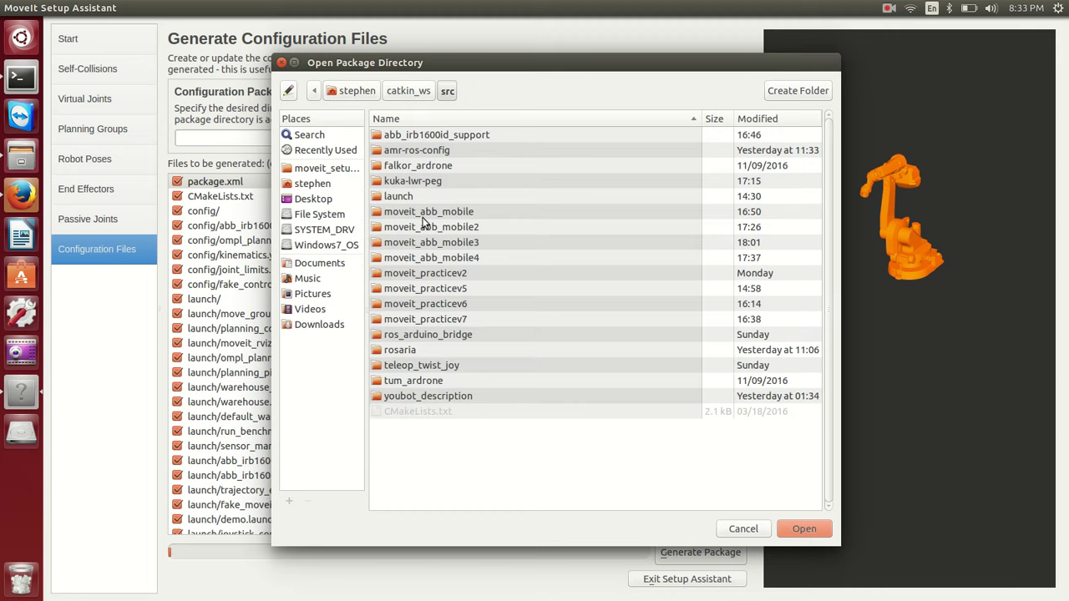
left_click(437, 260)
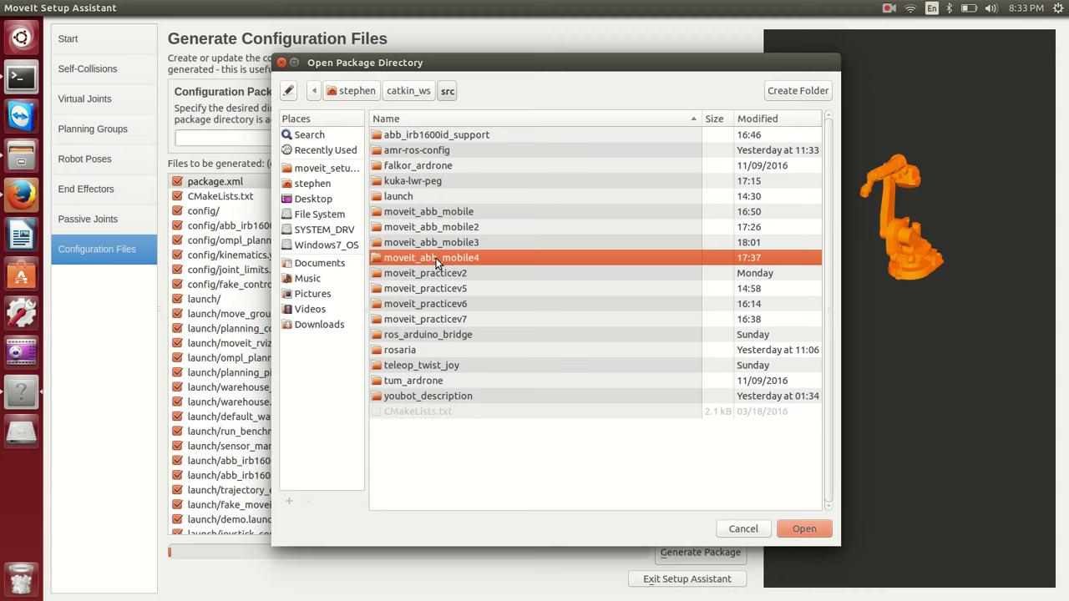
- Create a new moveit_abb_mobile5 folder inside catkin_ws/src for the package
left_click(787, 90)
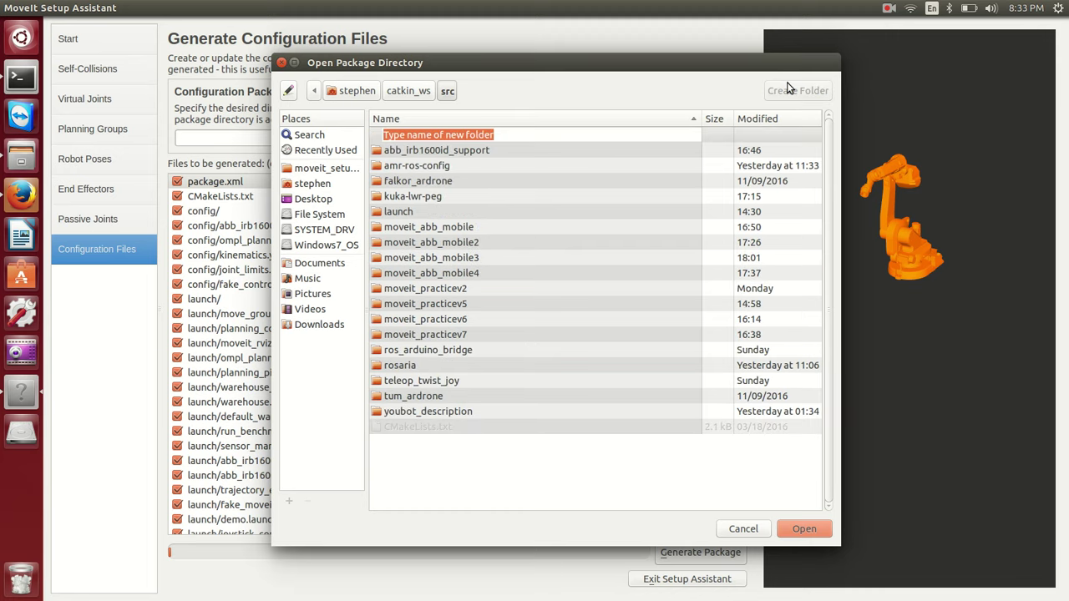
type("moveit_abb")
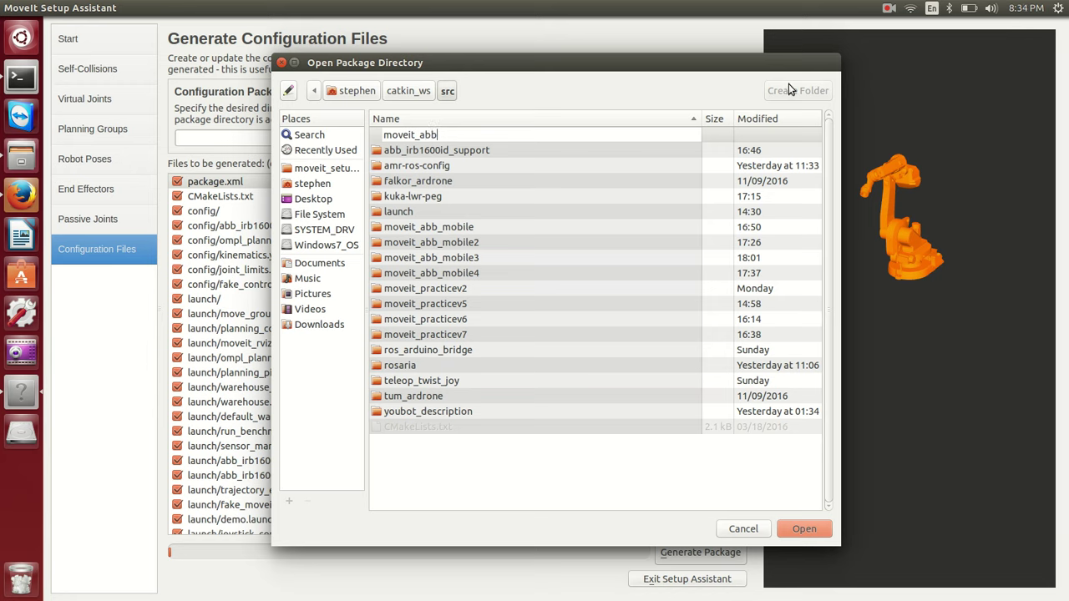
type("_mobile5")
left_click(793, 530)
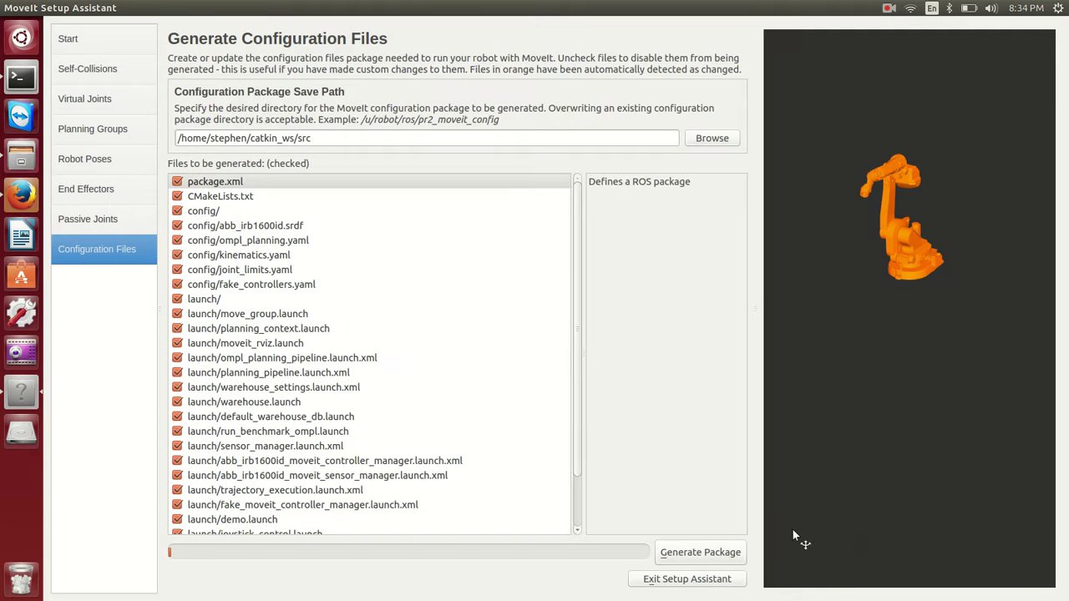
left_click(692, 142)
left_click(789, 99)
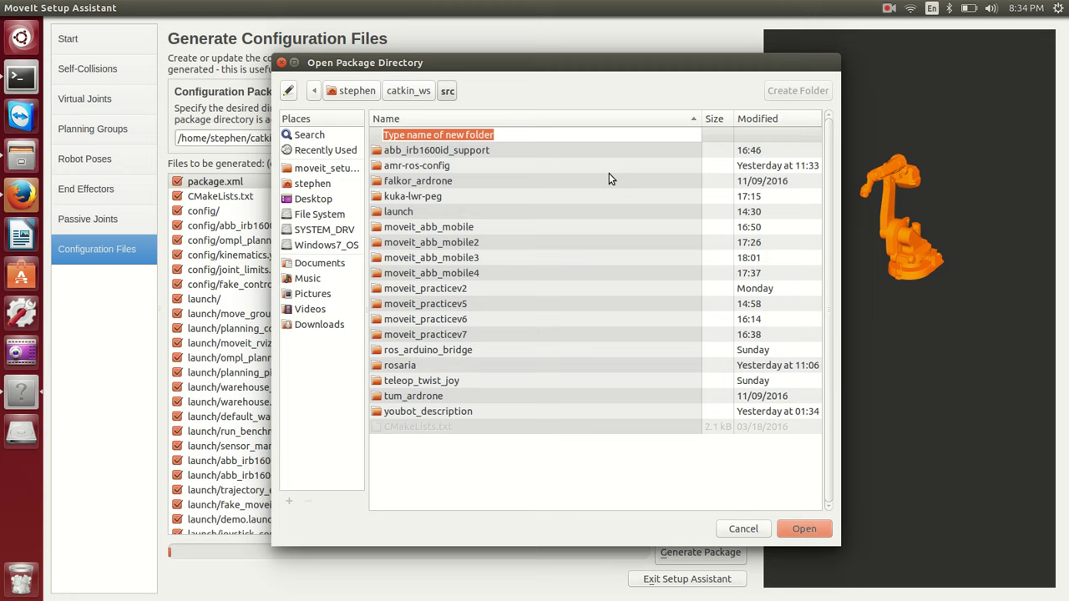
type("moveit_ab")
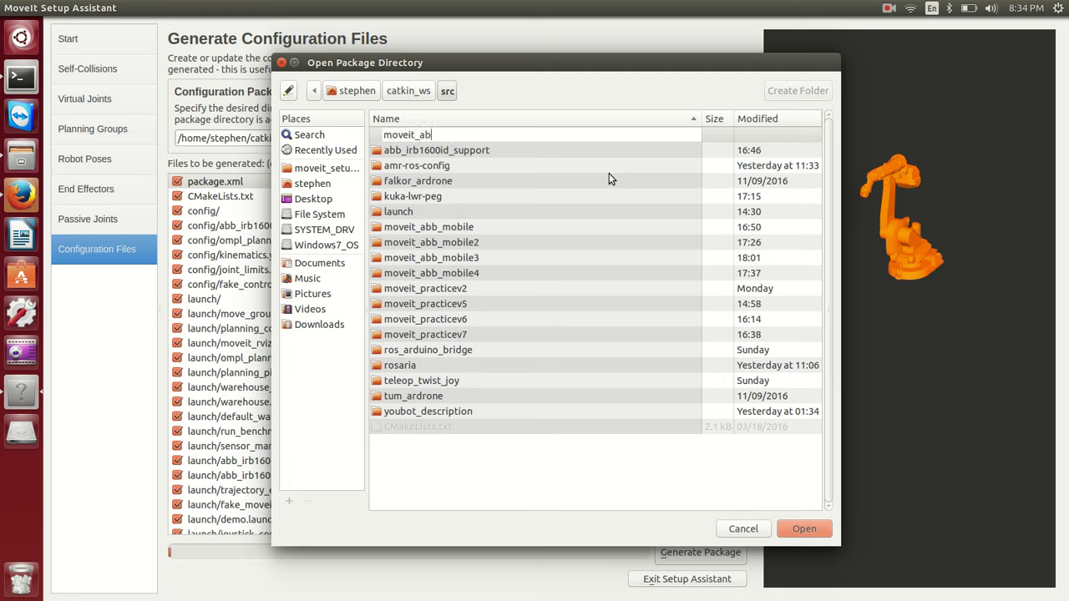
type("b_mobile5")
key("Return")
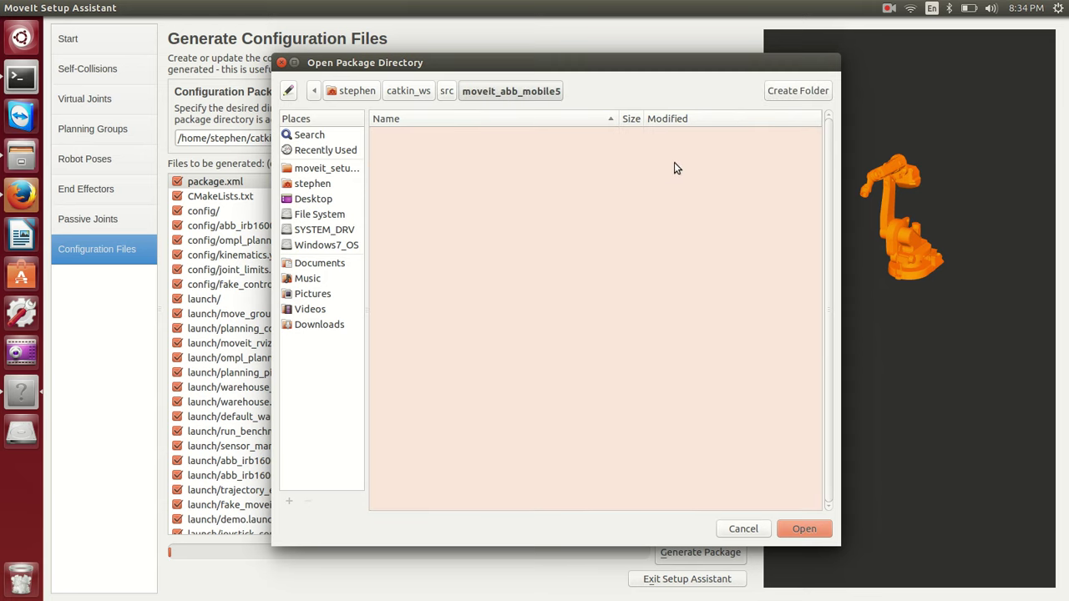
- Choose moveit_abb_mobile5 as the location, generate the package, and exit the assistant
left_click(802, 528)
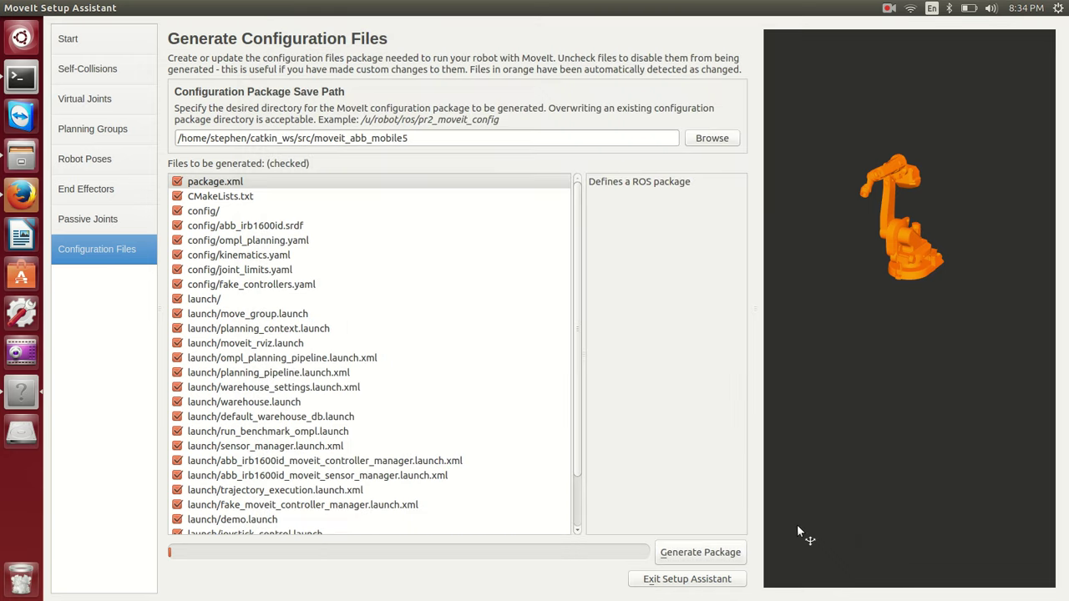
left_click(690, 551)
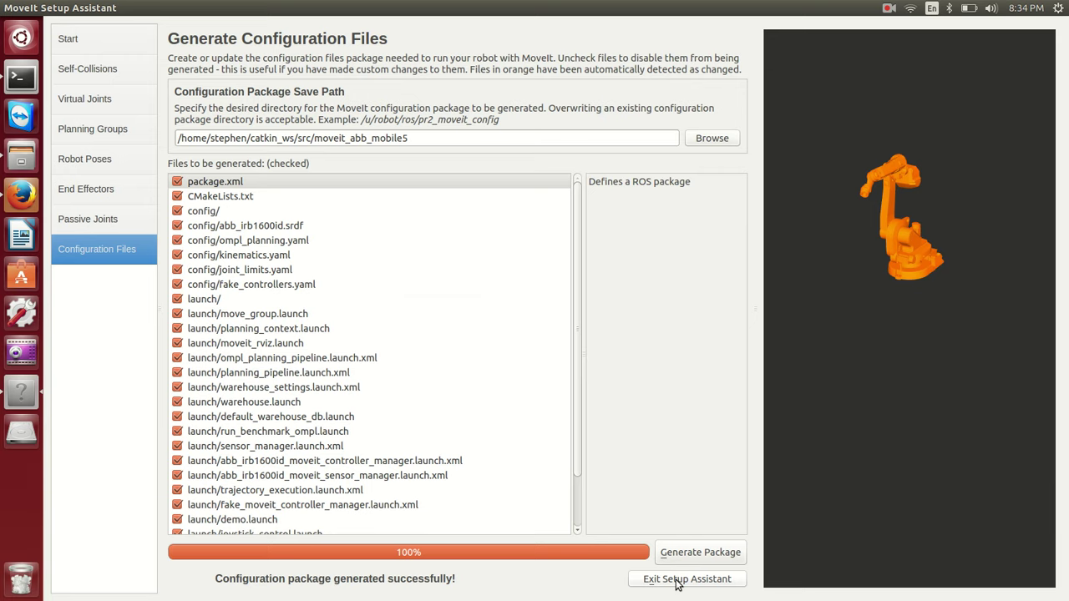
left_click(678, 585)
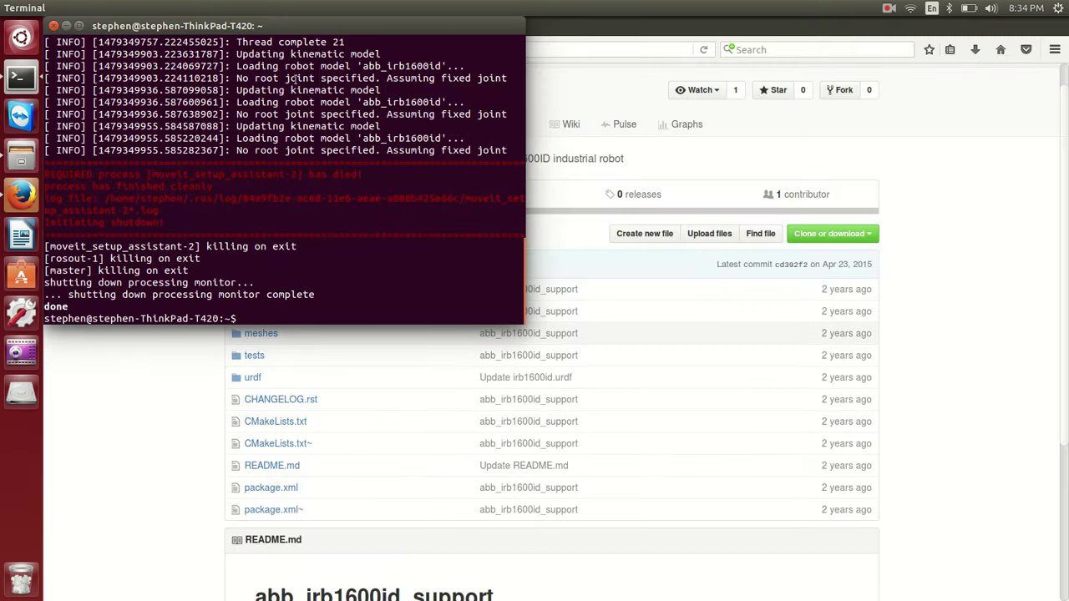
- Close the old terminal and Firefox, and open a fresh terminal
left_click_drag(281, 21, 496, 106)
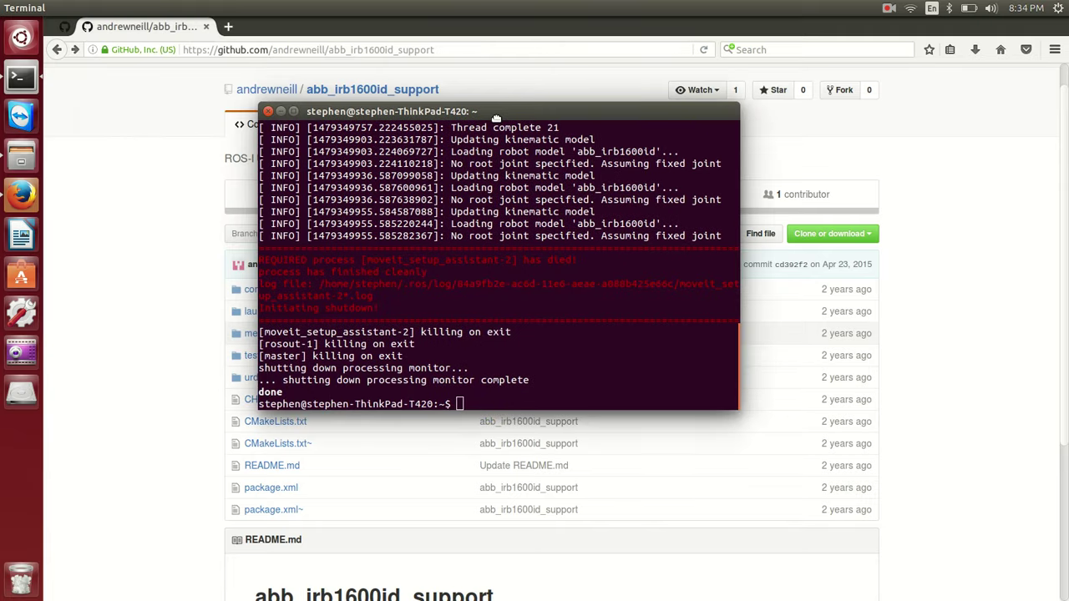
left_click(268, 112)
left_click(10, 8)
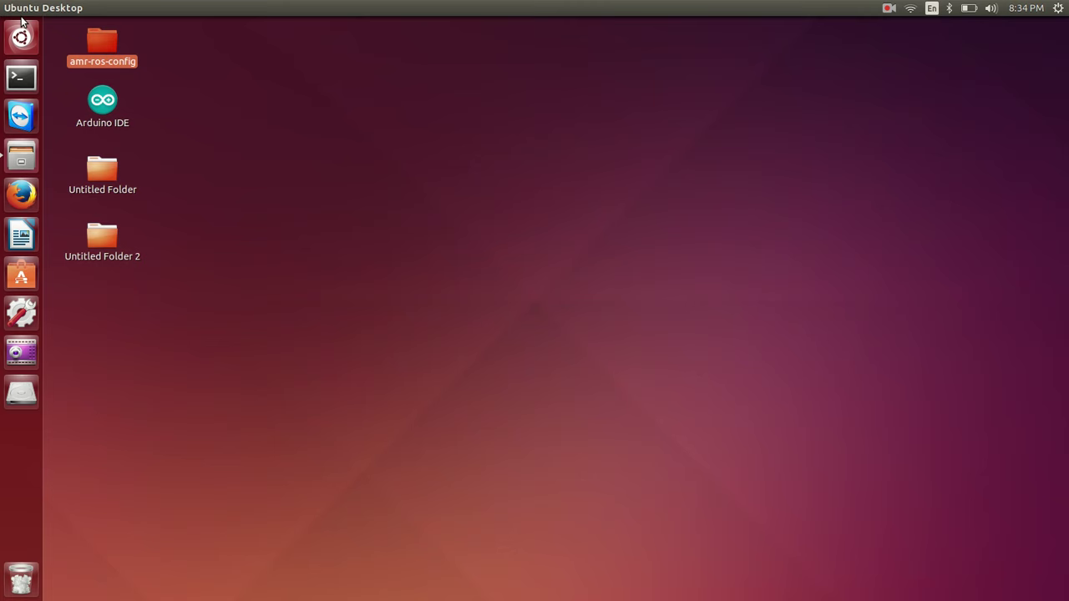
left_click(22, 85)
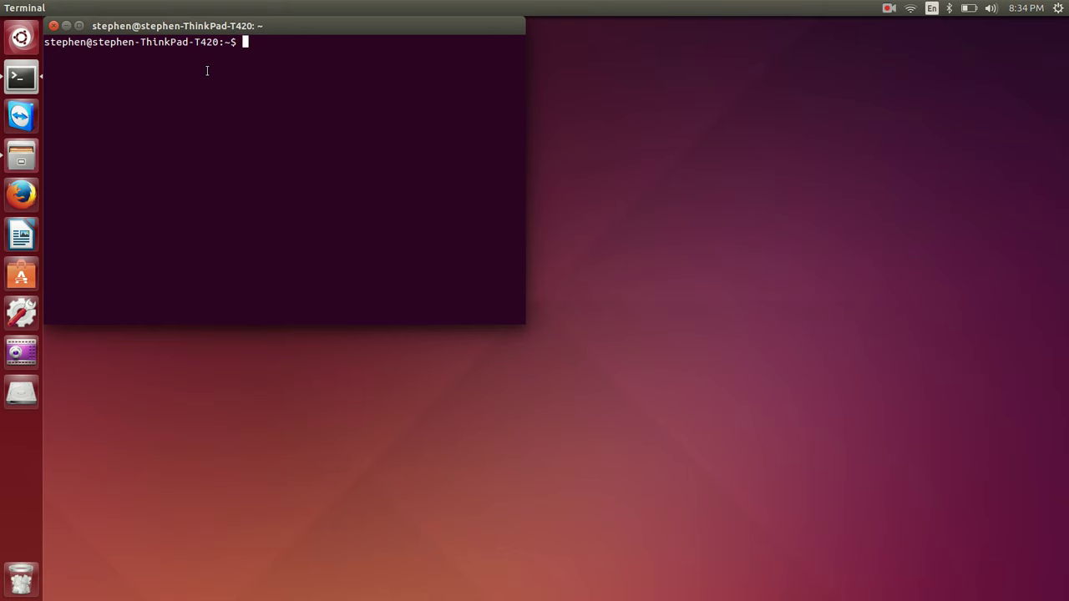
- Run roslaunch launch gazebo_pioneer3at.launch to start Gazebo with the Pioneer robot
type("roslaunch launch ")
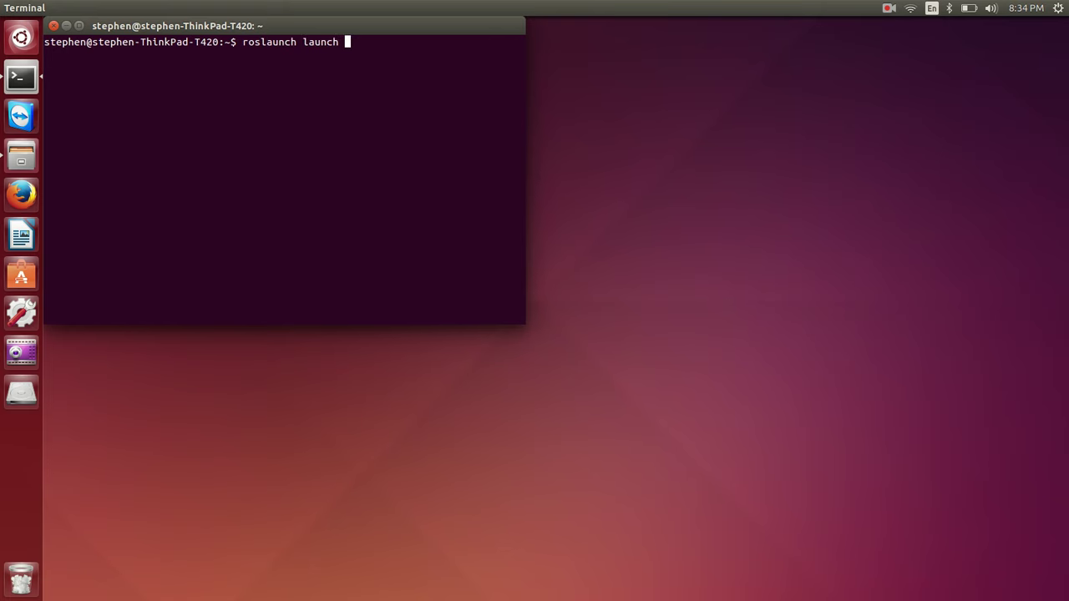
type("pione")
key("BackSpace")
key("BackSpace")
key("BackSpace")
key("BackSpace")
key("BackSpace")
type("gazebo_p")
key("Tab")
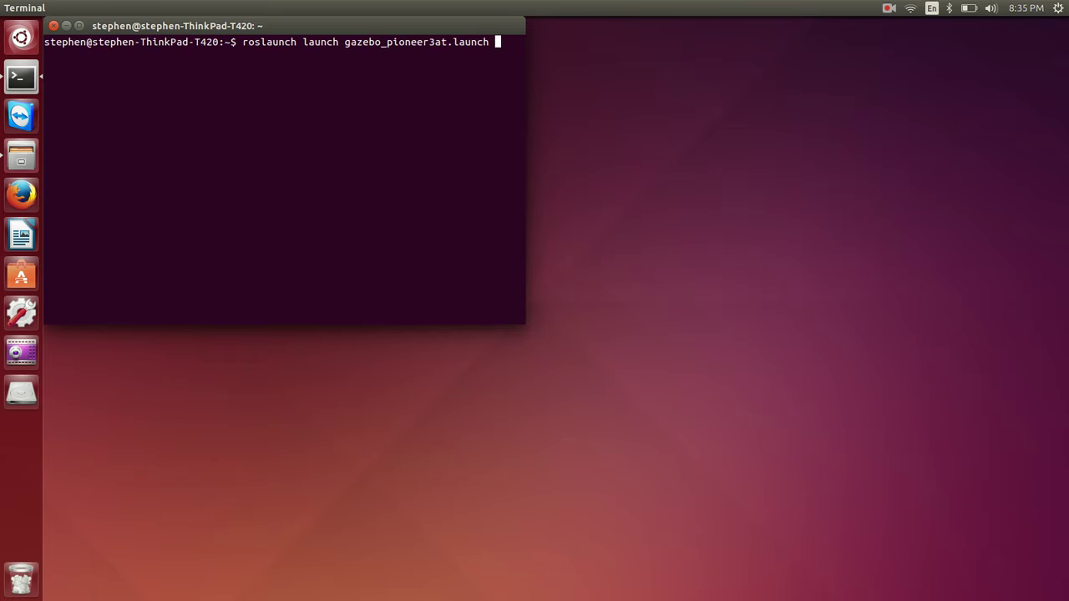
key("Return")
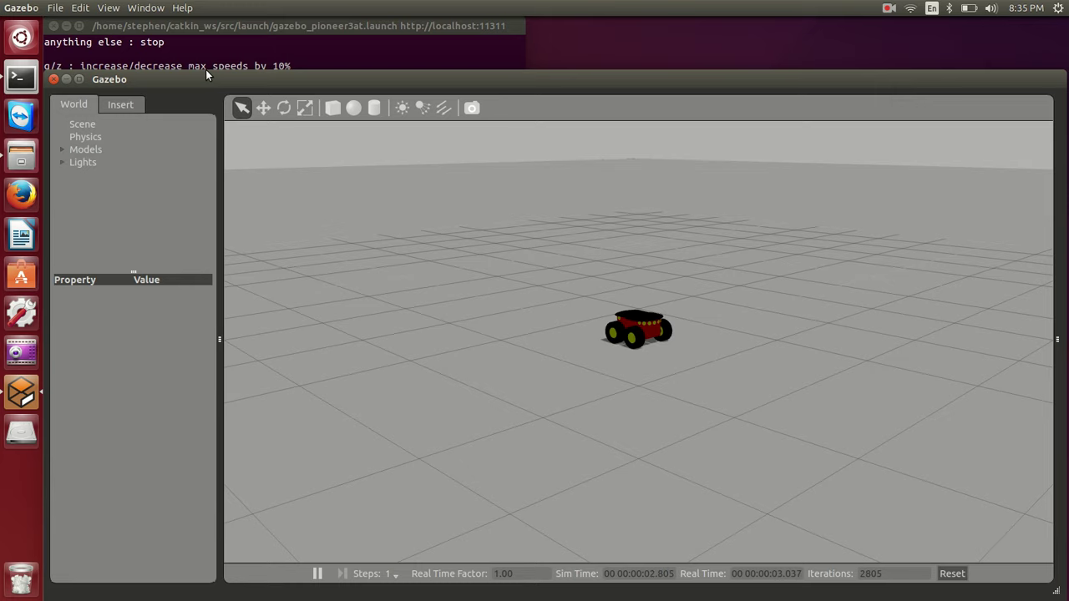
- Drive the Pioneer forward and left with teleop keys i and u, then minimize Gazebo
left_click_drag(206, 77, 338, 53)
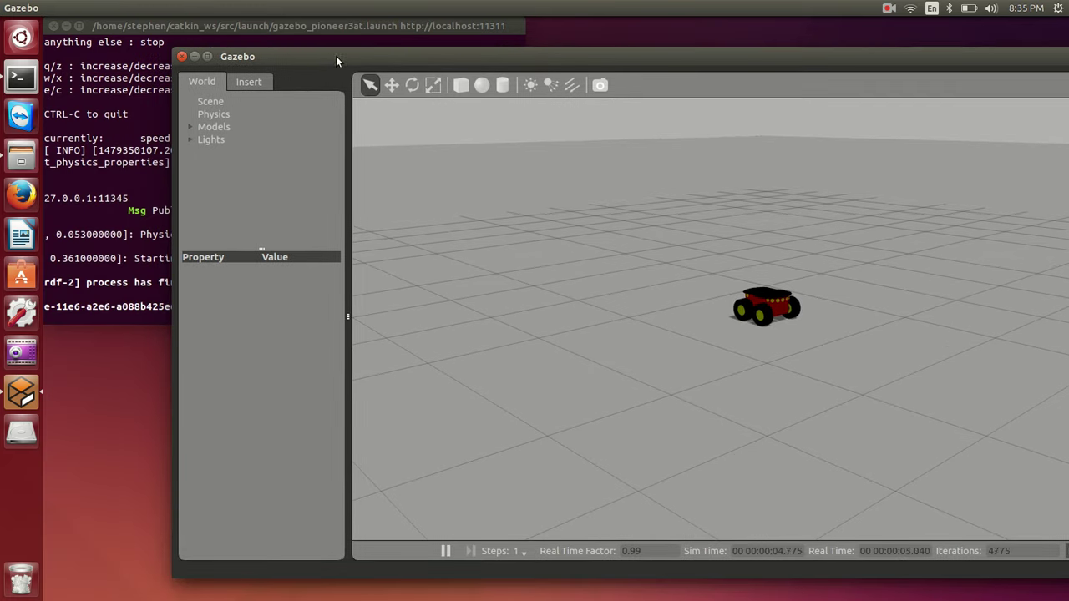
left_click(303, 24)
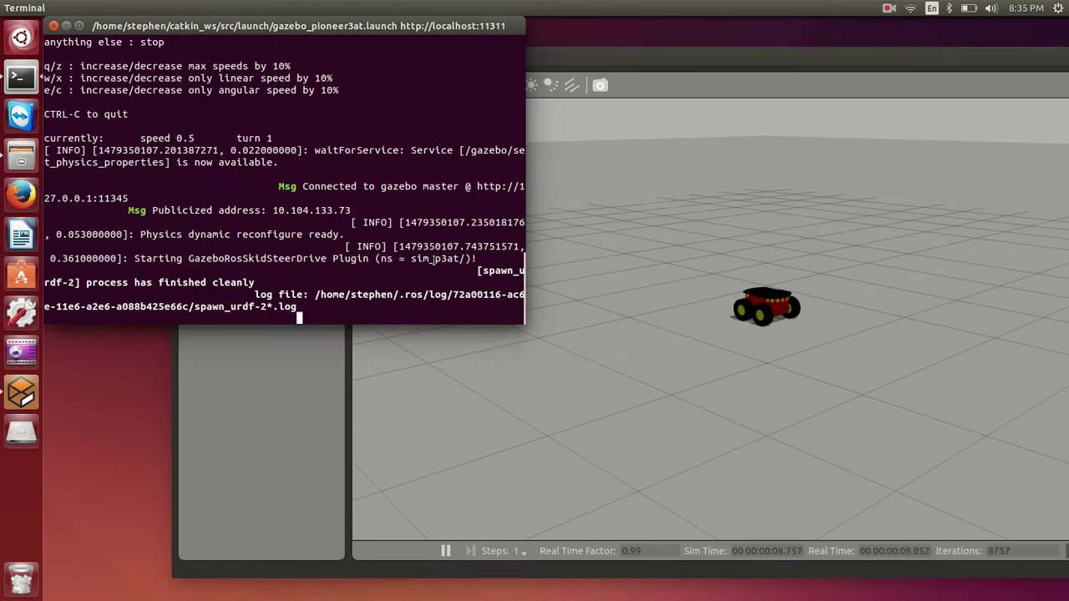
key("i")
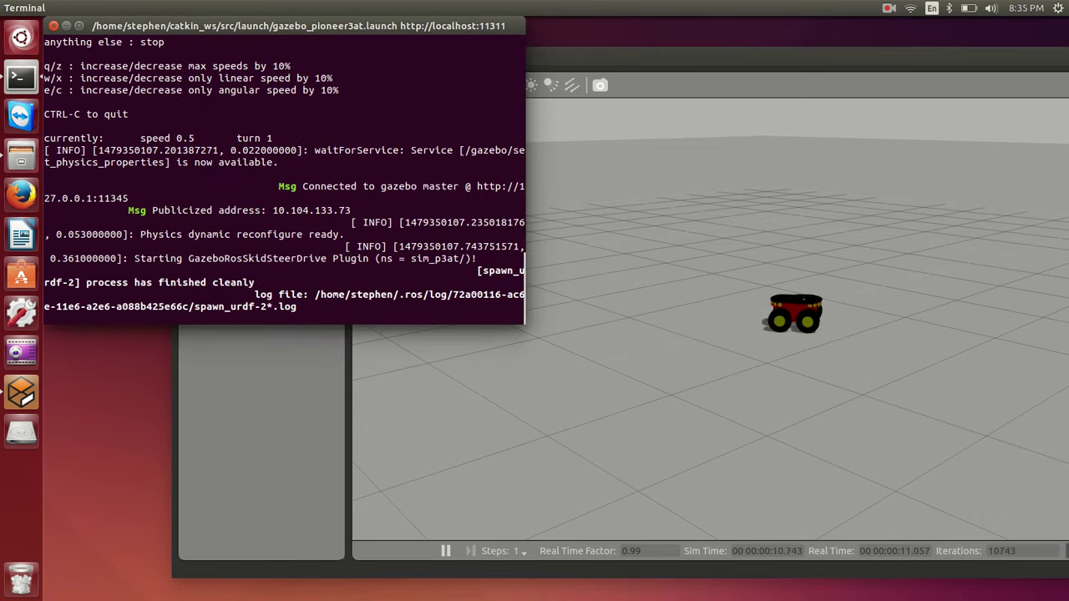
key("u")
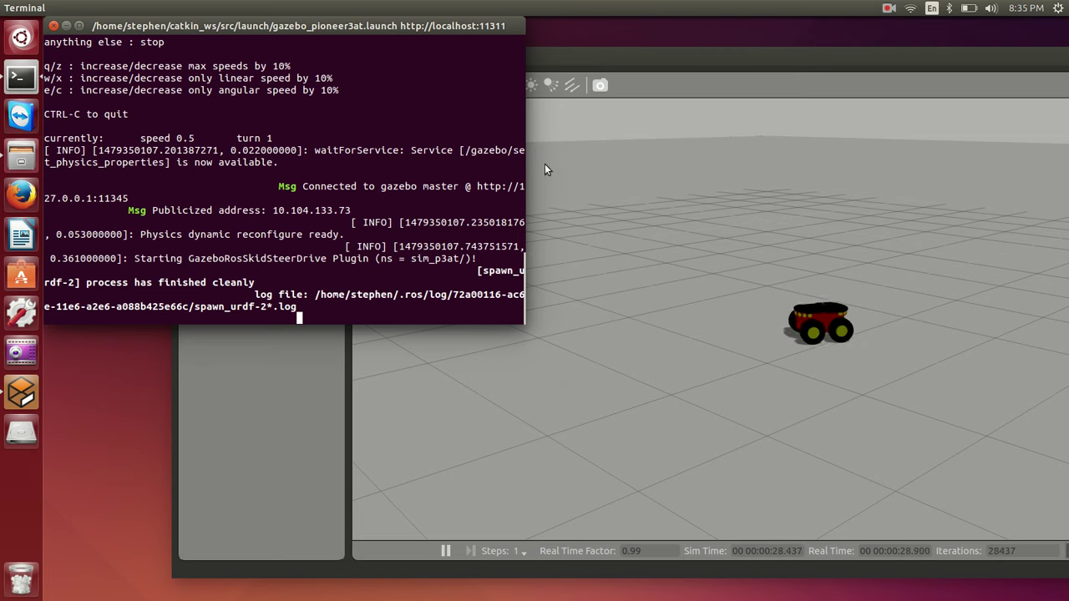
left_click(551, 53)
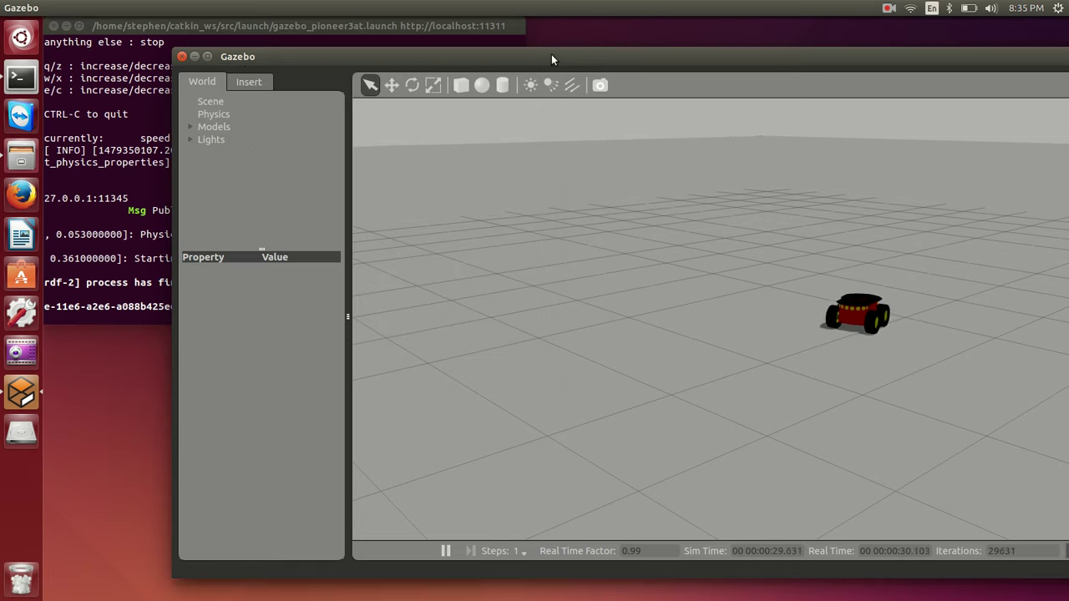
left_click(195, 57)
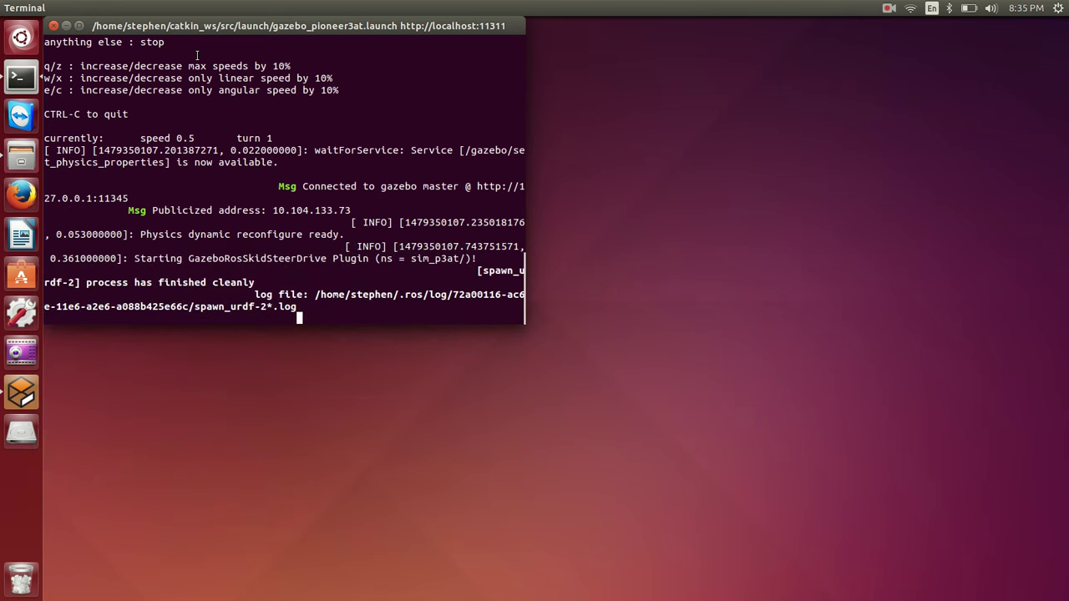
- In a new terminal tab, type roslaunch moveit_abb_mobilev5 dem, then bring up Files
key("ctrl+shift+t")
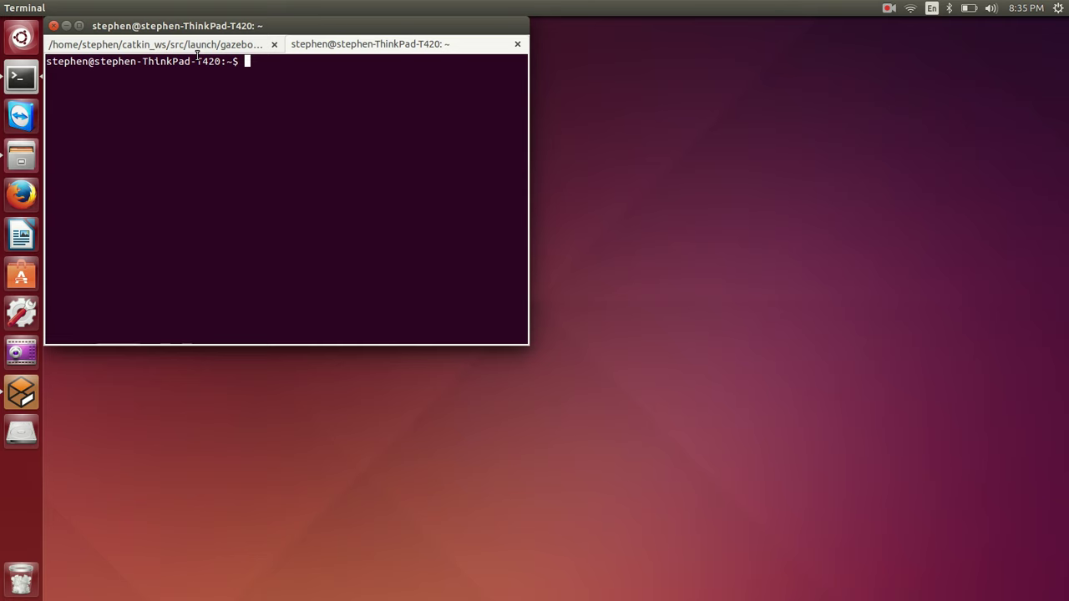
type("roslaunch ")
type("move")
type("it")
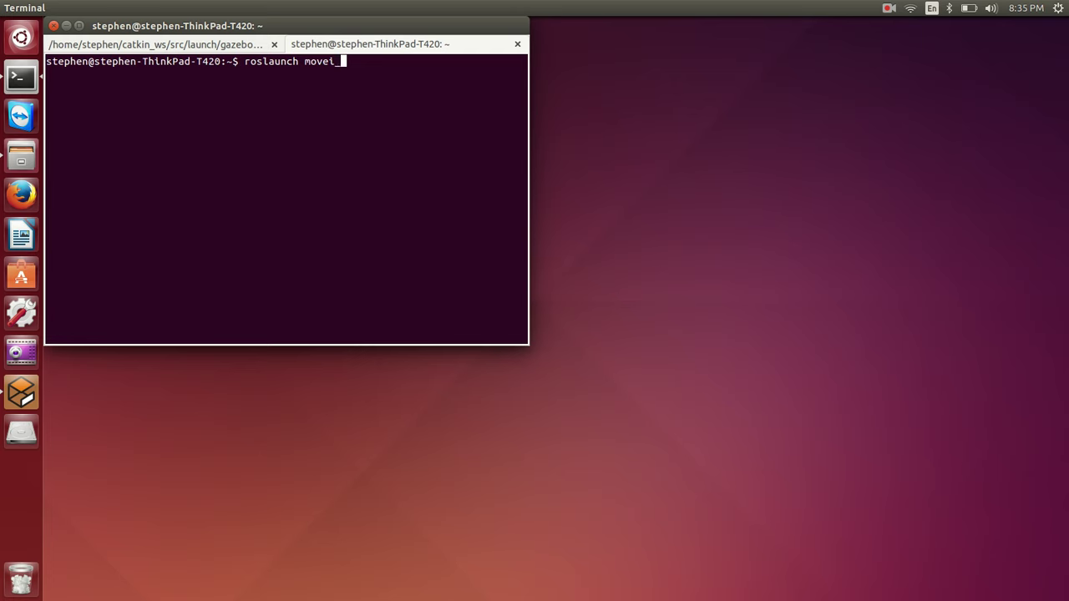
type("_abb_")
key("Tab")
type("v5 dem")
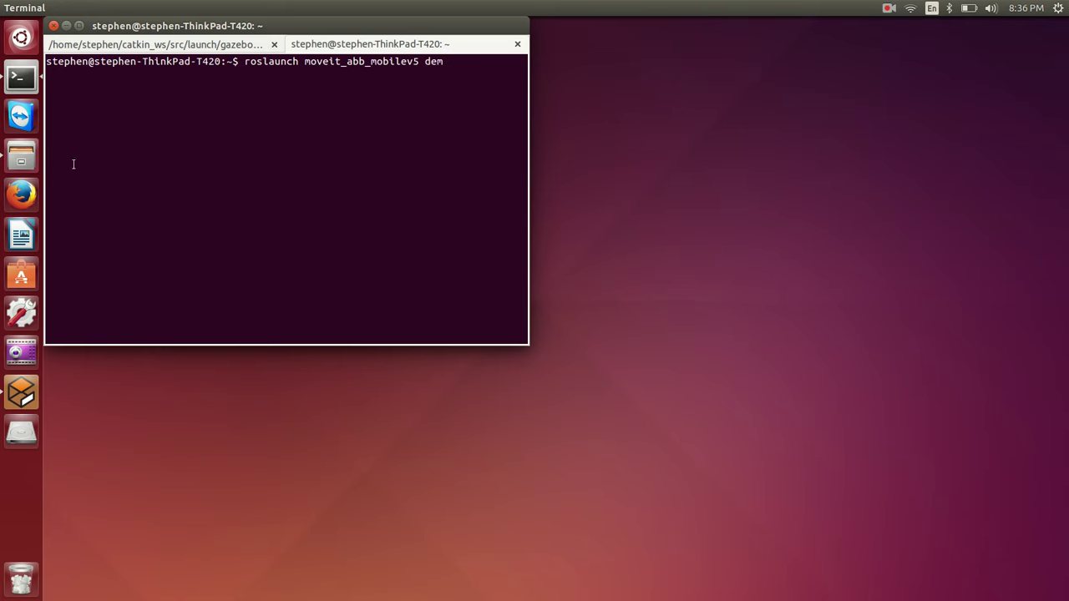
left_click(21, 163)
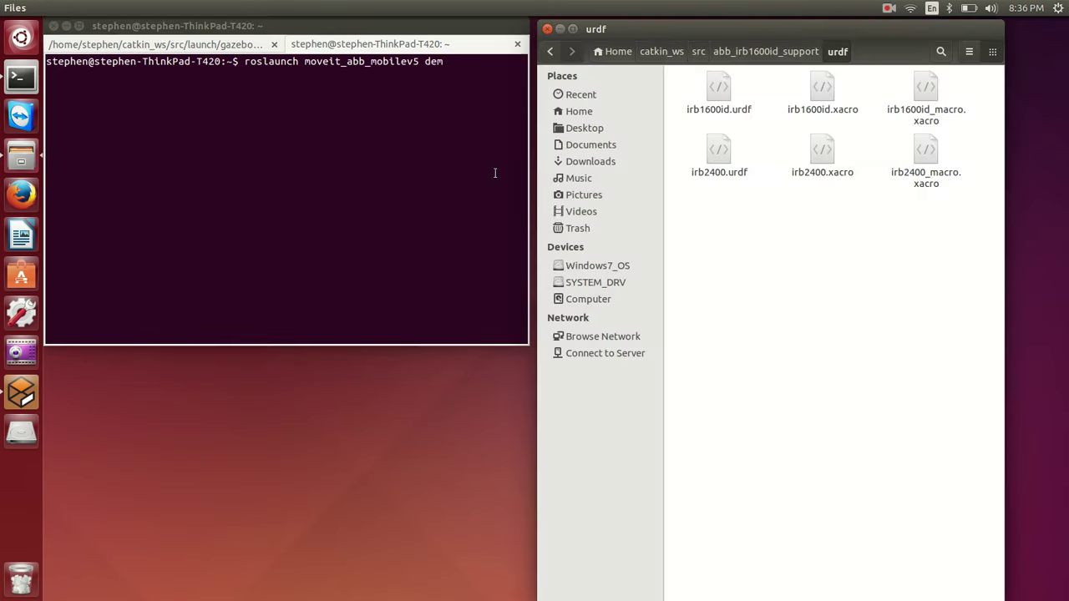
- Check in Files that the generated package folder is named moveit_abb_mobile5
left_click(781, 51)
left_click(699, 52)
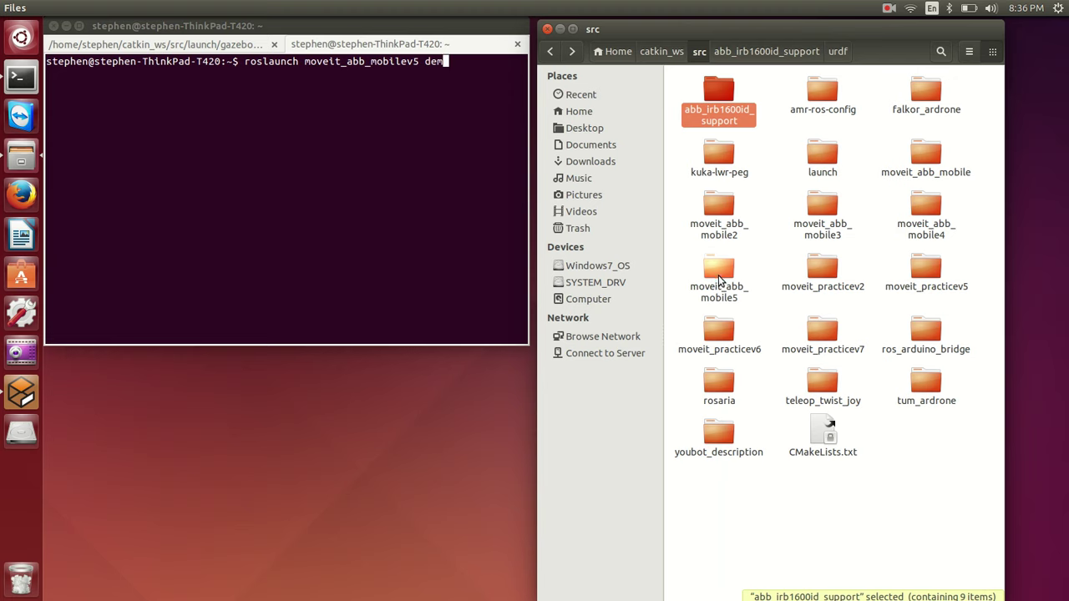
key("alt+Up")
key("alt+Up")
key("alt+Up")
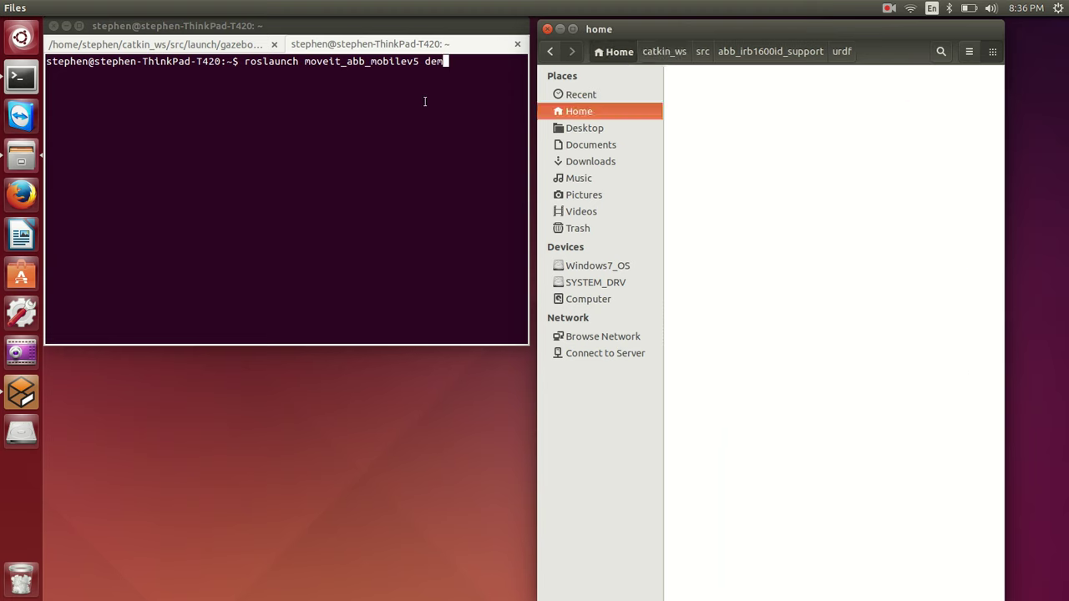
- Correct the command to roslaunch moveit_abb_mobile5 demo.launch, run it, and rerun after RViz crashes
left_click(424, 101)
key("BackSpace")
key("BackSpace")
key("BackSpace")
key("BackSpace")
key("BackSpace")
key("BackSpace")
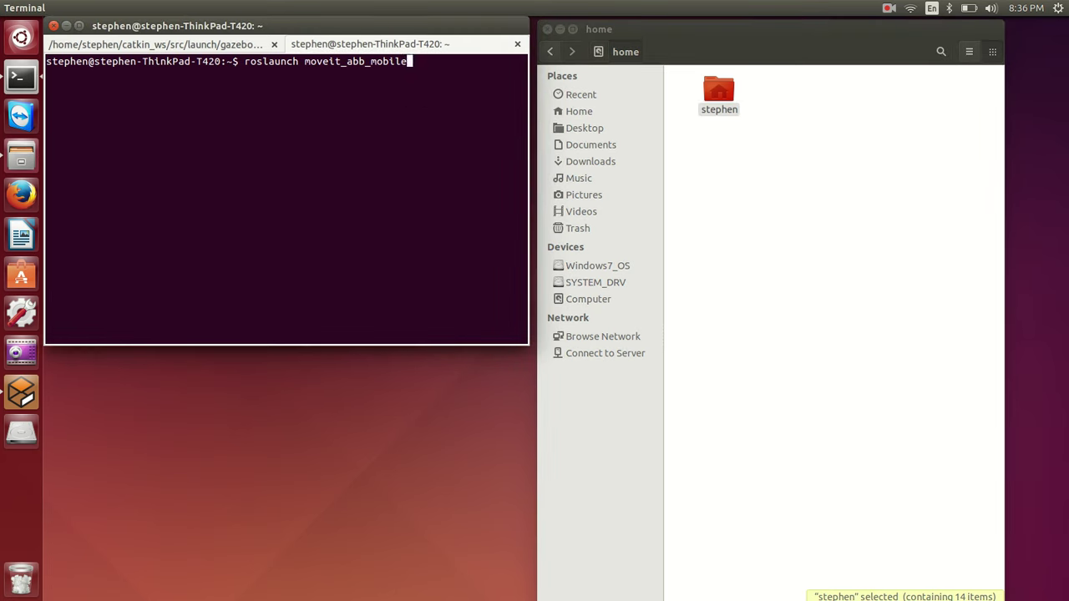
type("5 de")
key("Tab")
key("Tab")
key("Tab")
key("Tab")
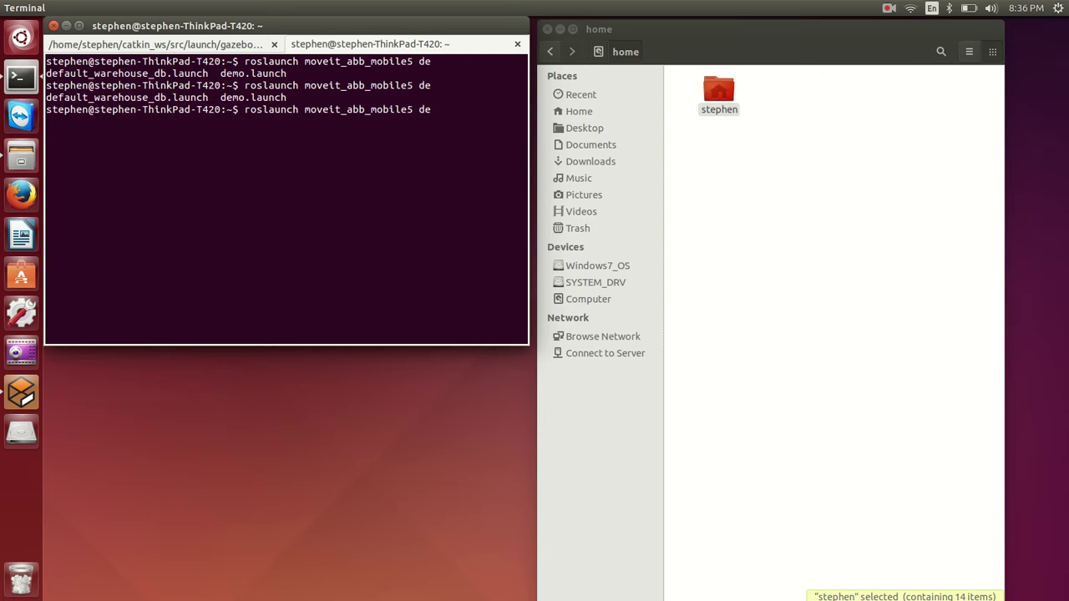
type("m")
key("Tab")
key("Return")
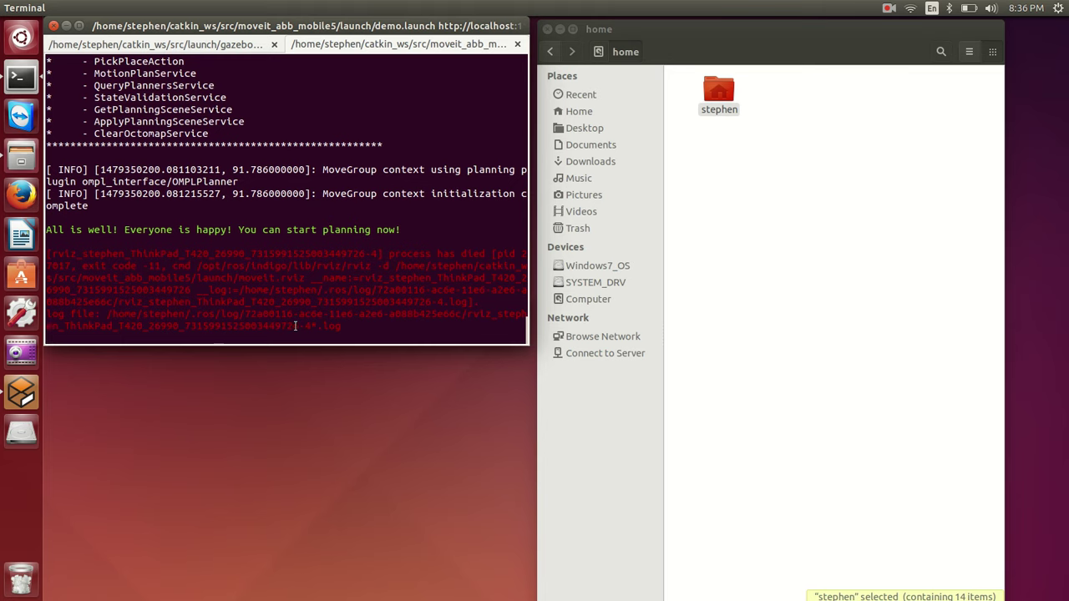
key("ctrl+c")
key("ctrl+c")
key("Up")
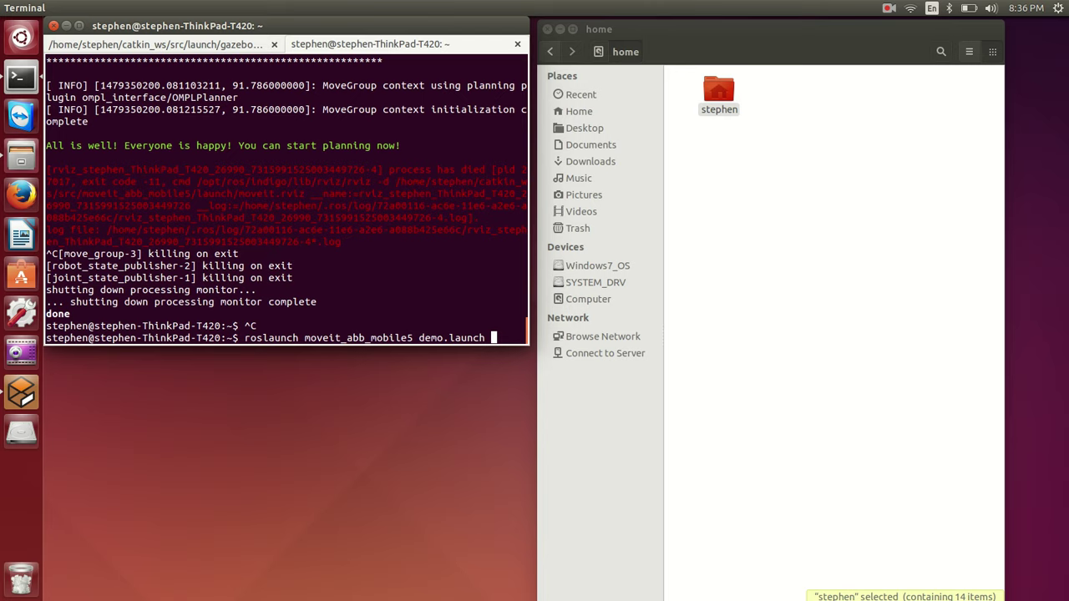
key("Return")
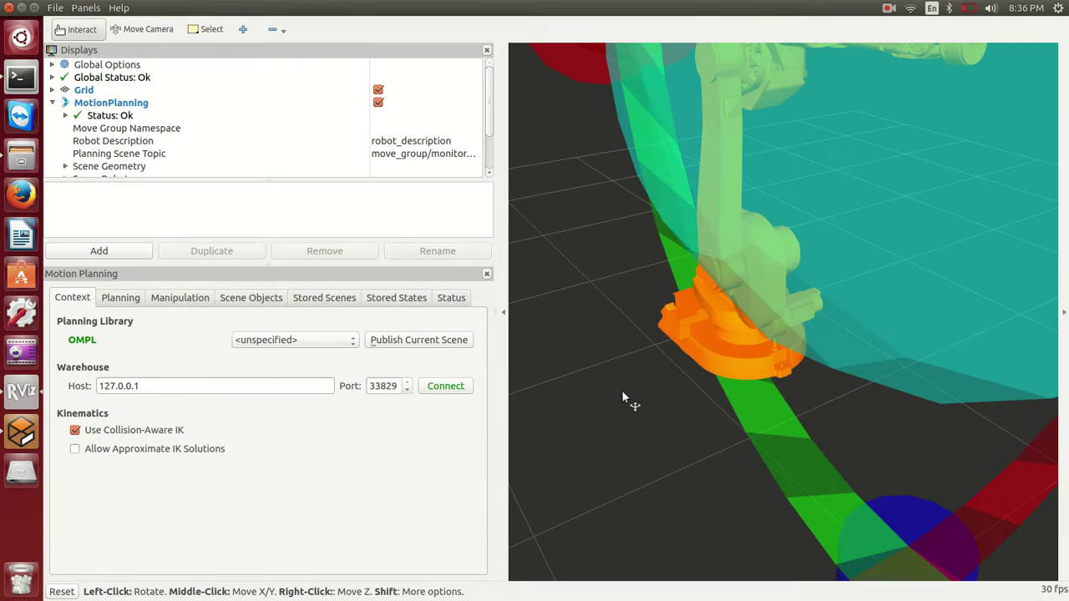
- Adjust the 3D view and enlarge the Displays panel so every row shows
scroll(624, 387, "down", 3)
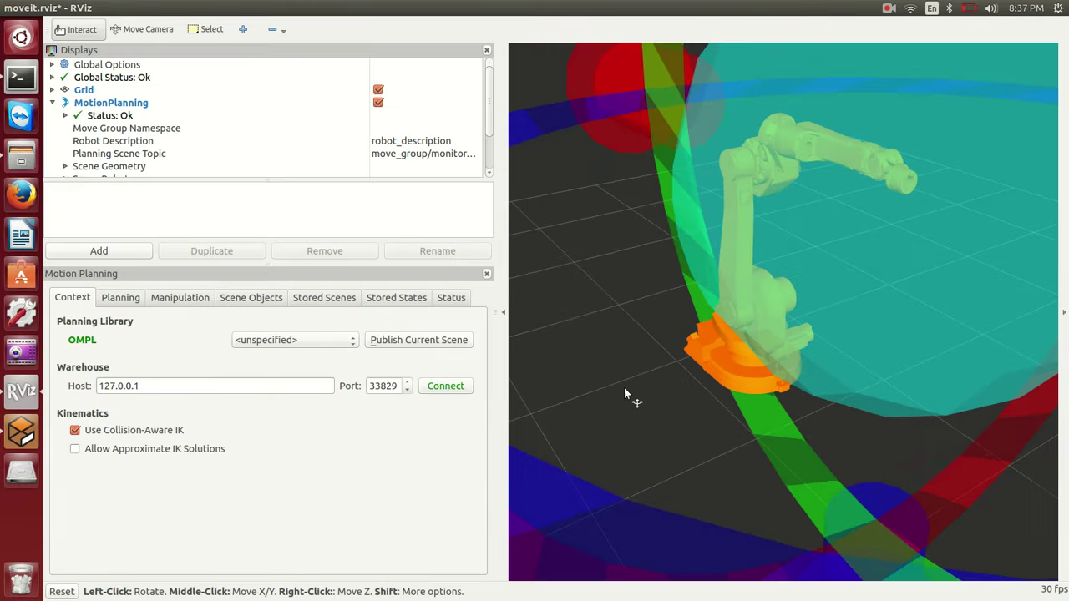
scroll(624, 390, "down", 2)
scroll(624, 387, "down", 3)
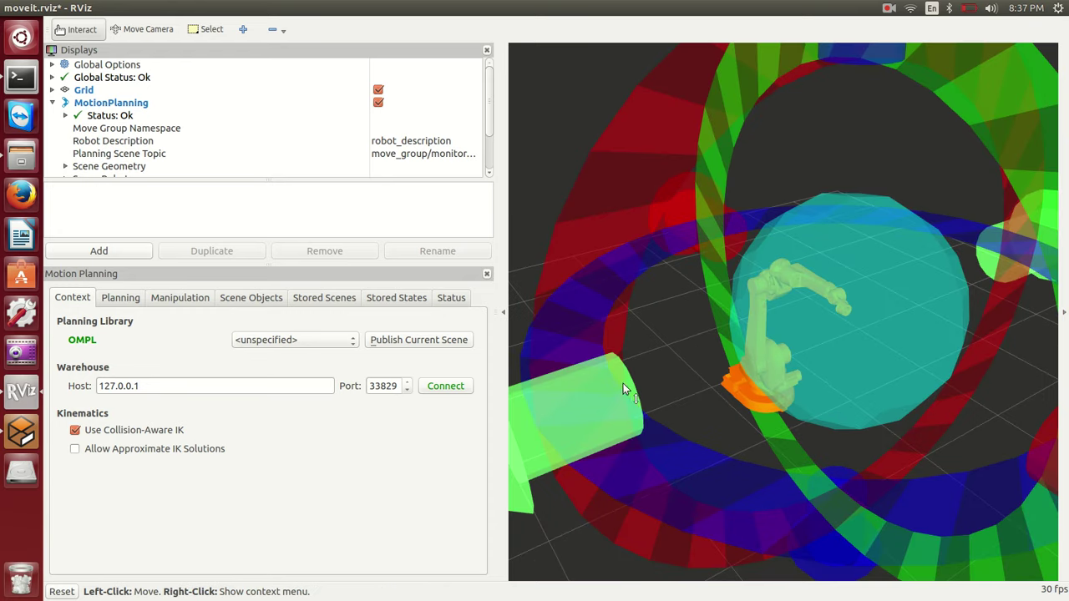
left_click_drag(686, 412, 702, 431)
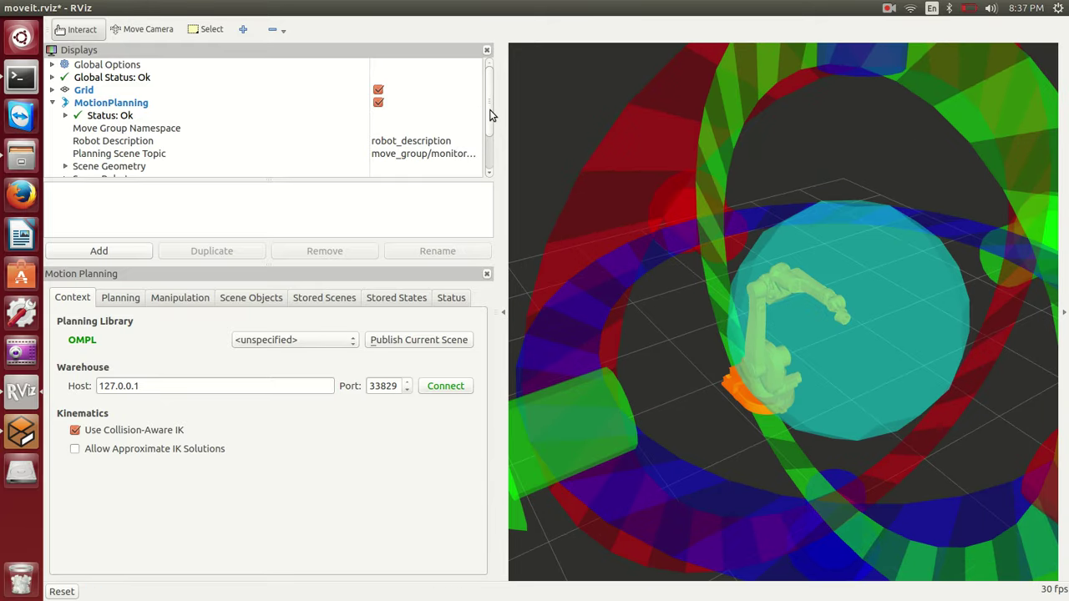
left_click_drag(491, 115, 492, 131)
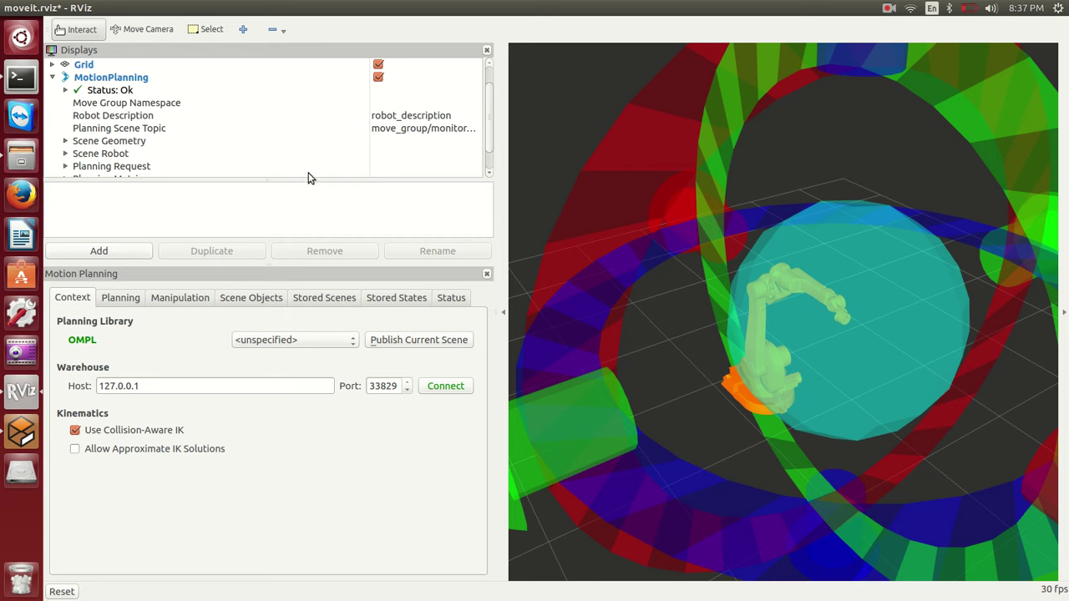
left_click_drag(308, 181, 306, 244)
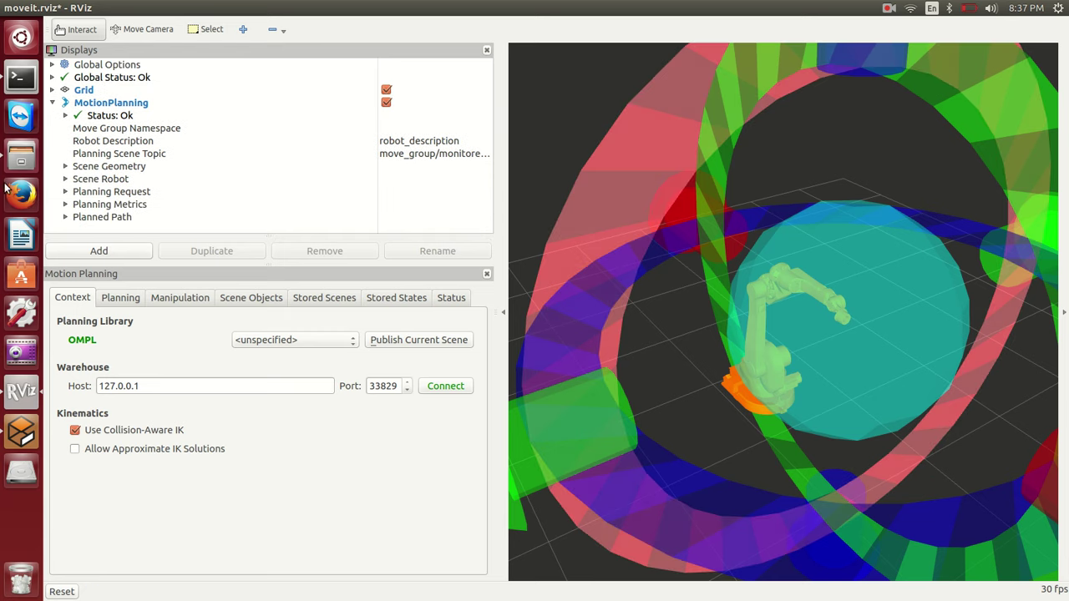
- Set the Planning Request's Interactive Marker Size to 0.2
left_click(66, 192)
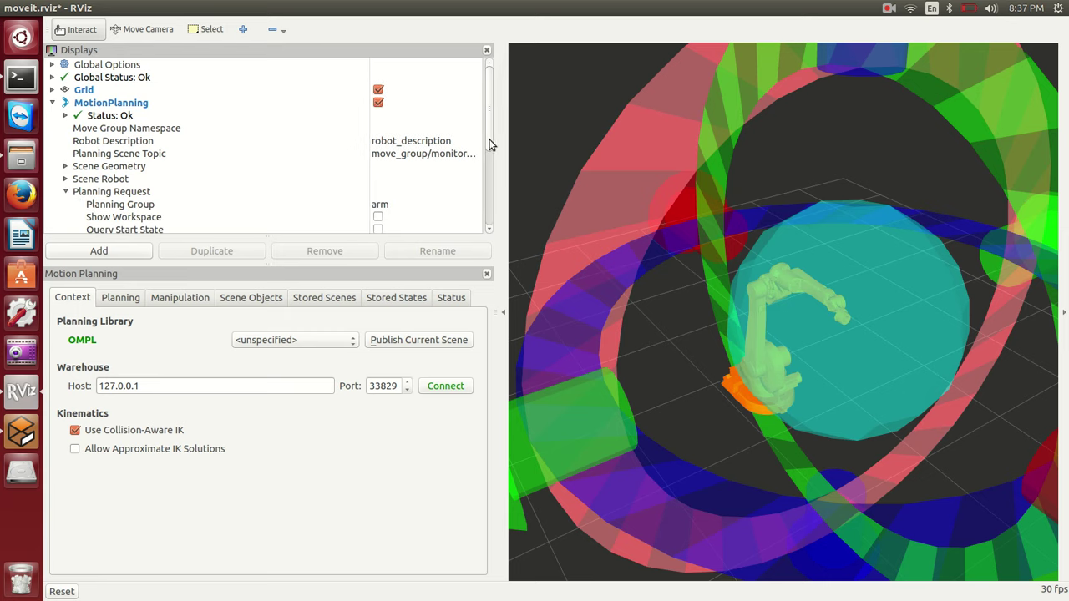
scroll(489, 157, "down", 2)
scroll(489, 156, "down", 1)
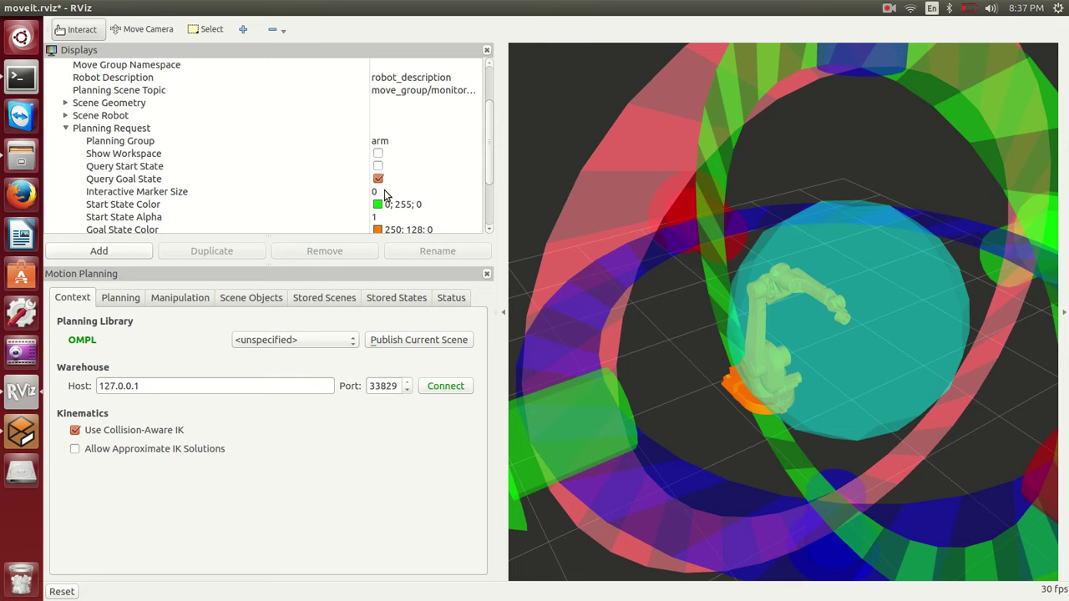
left_click(385, 192)
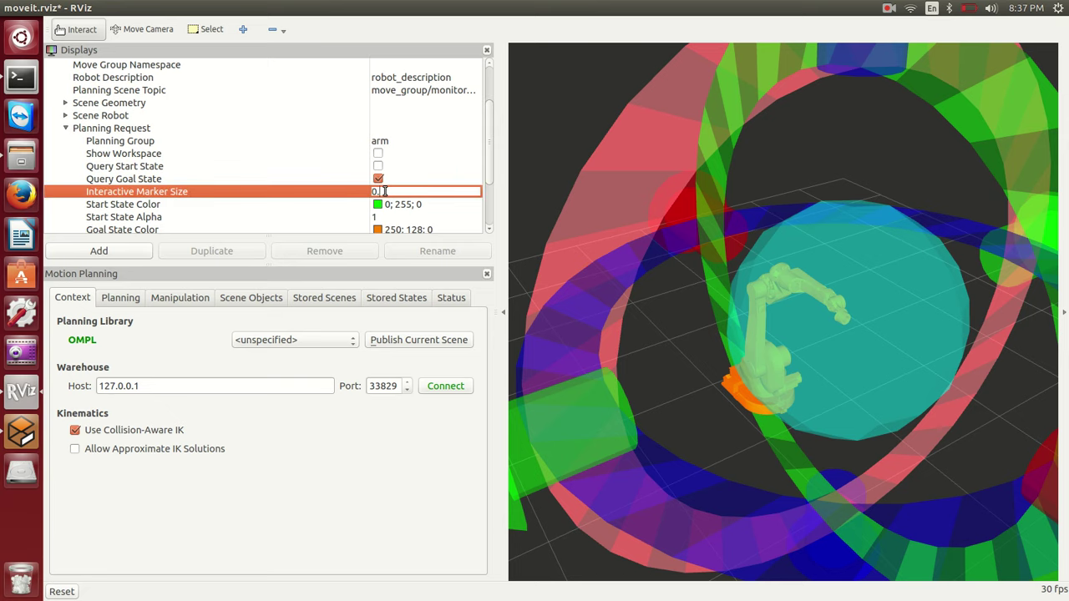
type("0.2")
left_click(352, 206)
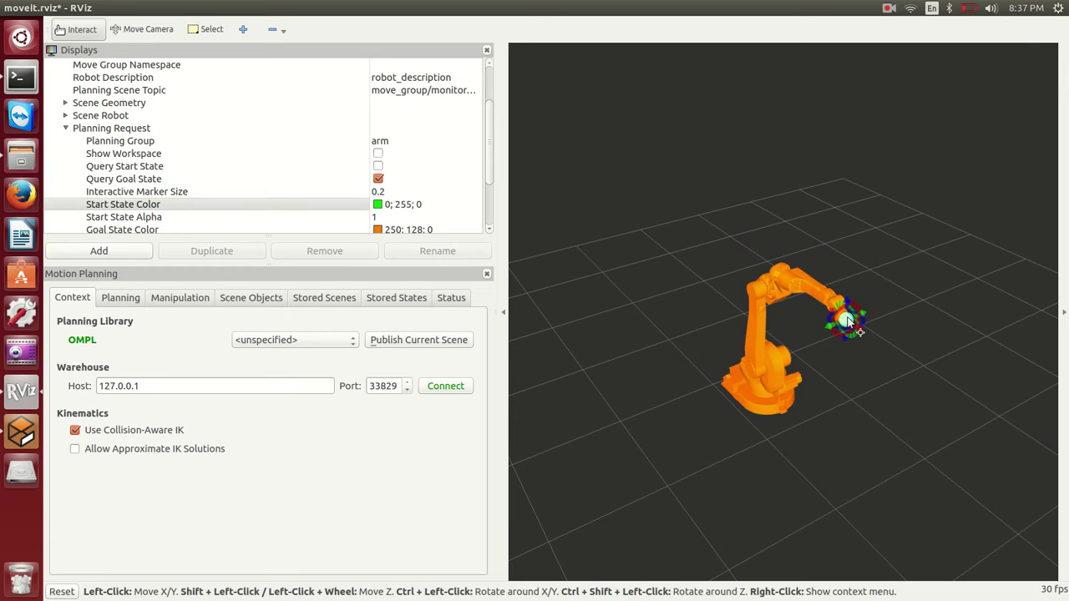
- Drag the end-effector marker to swing the goal arm up and out to the right
mouse_move(848, 322)
left_mouse_down()
mouse_move(975, 281)
mouse_move(753, 261)
mouse_move(661, 348)
mouse_move(760, 185)
mouse_move(708, 268)
mouse_move(650, 251)
mouse_move(752, 265)
mouse_move(871, 257)
mouse_move(841, 186)
mouse_move(831, 274)
mouse_move(893, 280)
mouse_move(826, 351)
mouse_move(885, 321)
mouse_move(825, 249)
mouse_move(897, 261)
mouse_move(857, 315)
mouse_move(915, 212)
left_mouse_up()
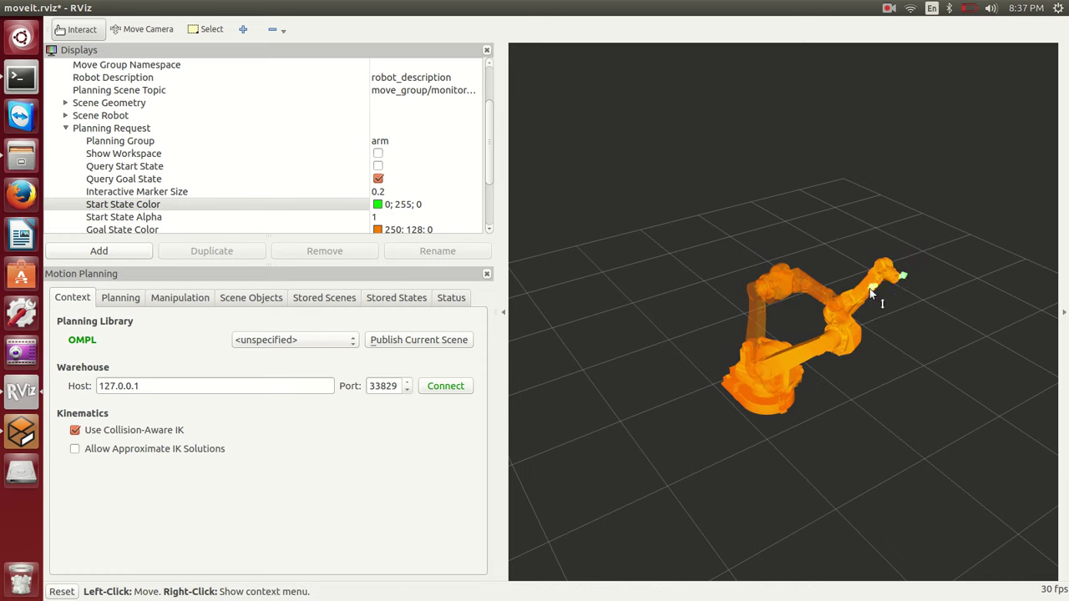
mouse_move(869, 288)
left_mouse_down()
mouse_move(764, 343)
mouse_move(890, 298)
mouse_move(887, 248)
mouse_move(885, 309)
mouse_move(896, 259)
left_mouse_up()
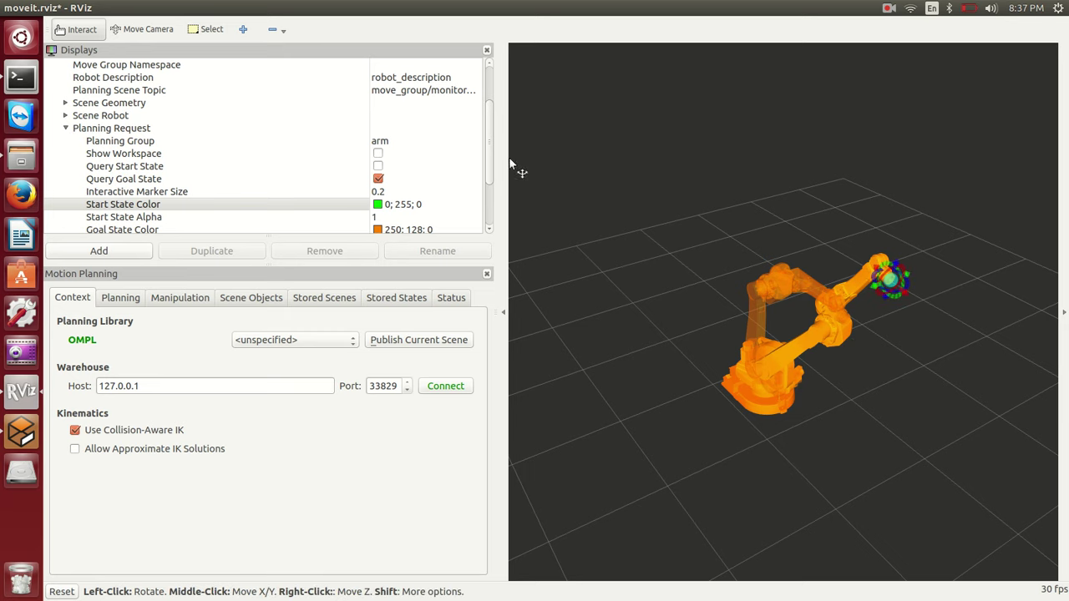
- Switch Planning Group to gripping_tool and back to arm, then select RRTConnectkConfigDefault as planner
left_click(383, 142)
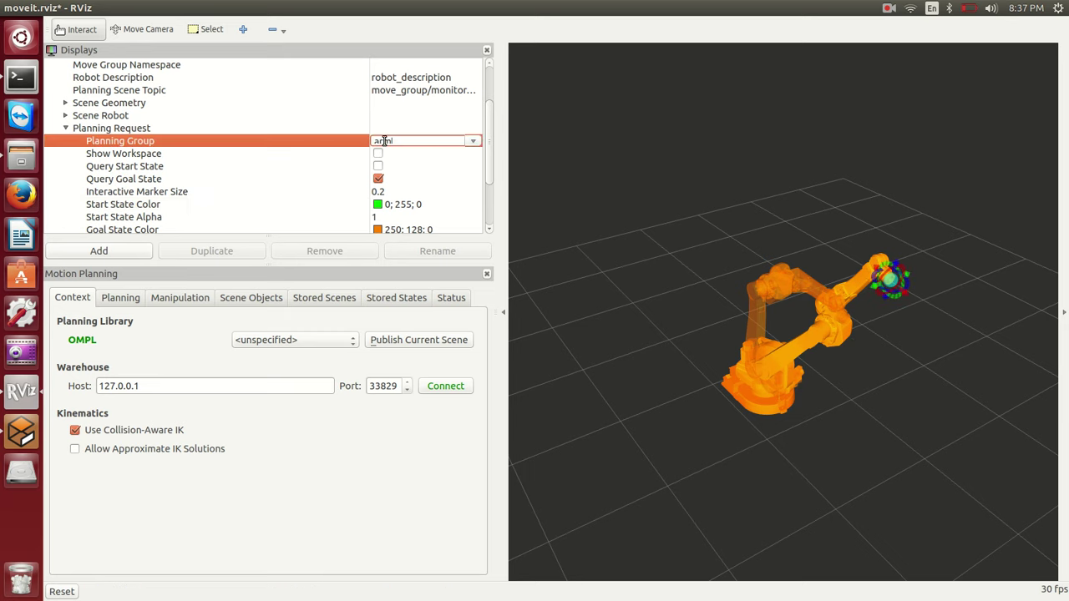
left_click(469, 144)
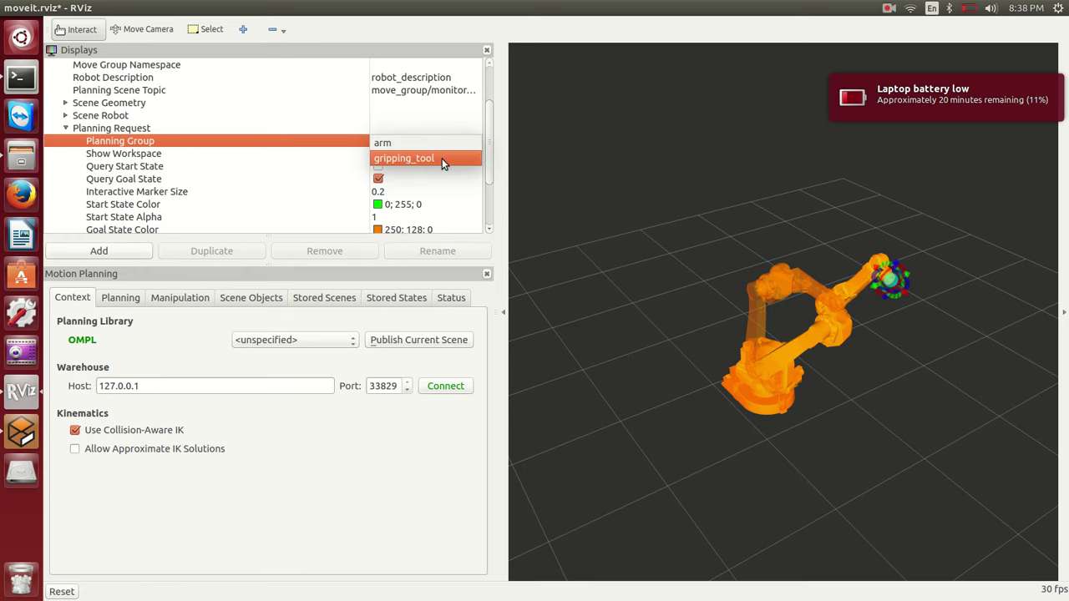
left_click(442, 158)
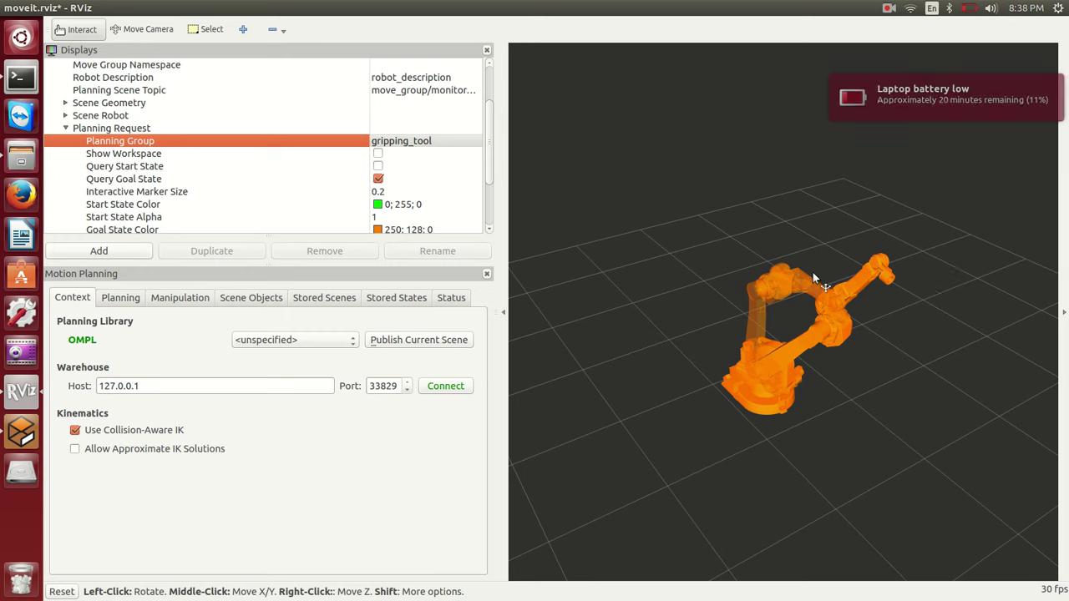
left_click(408, 144)
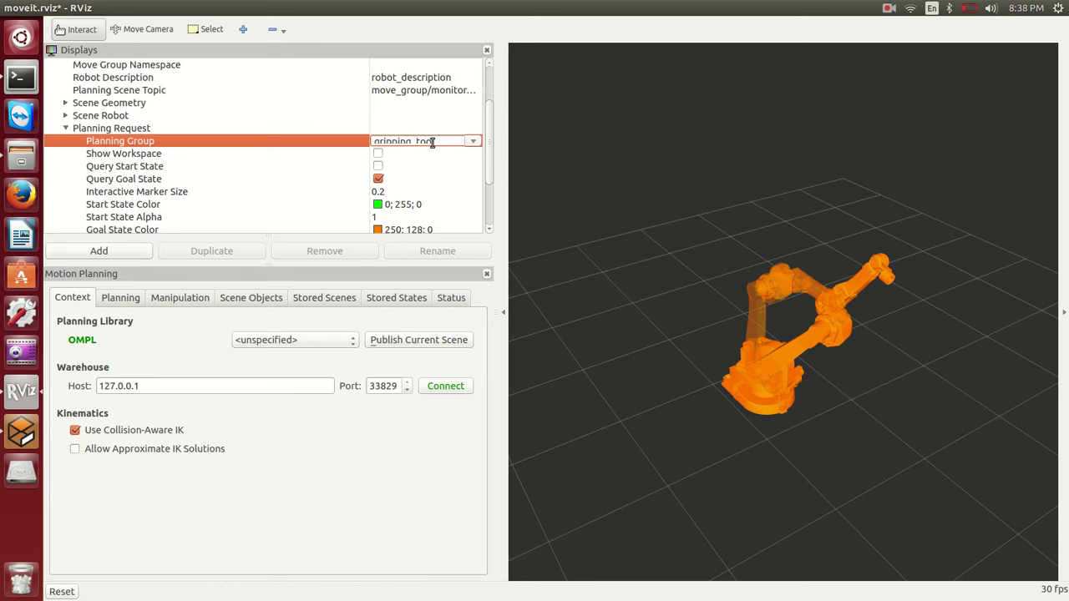
left_click(462, 143)
left_click(435, 145)
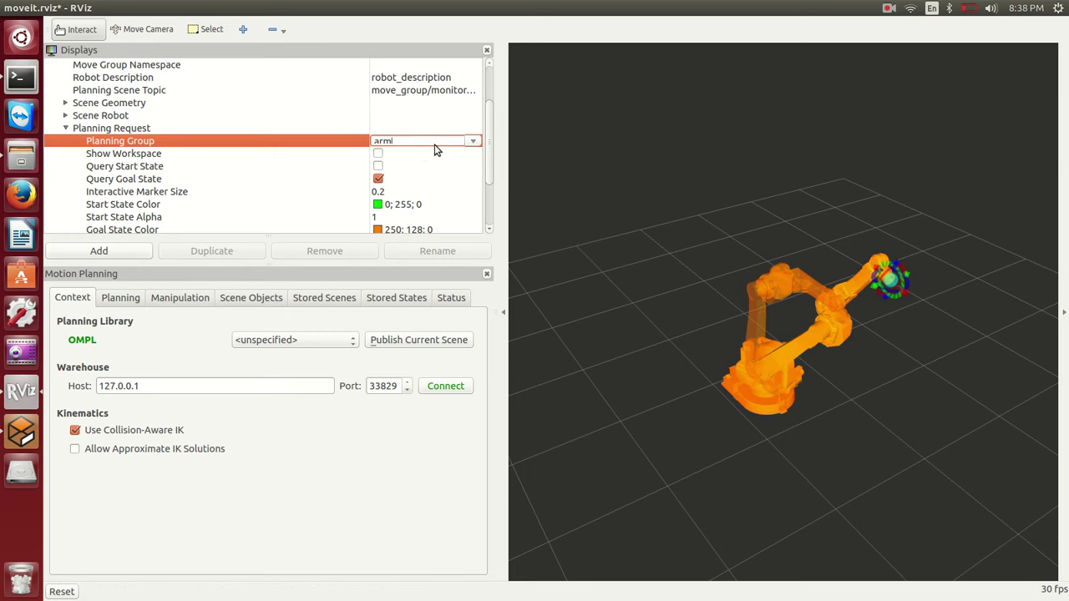
left_click(316, 340)
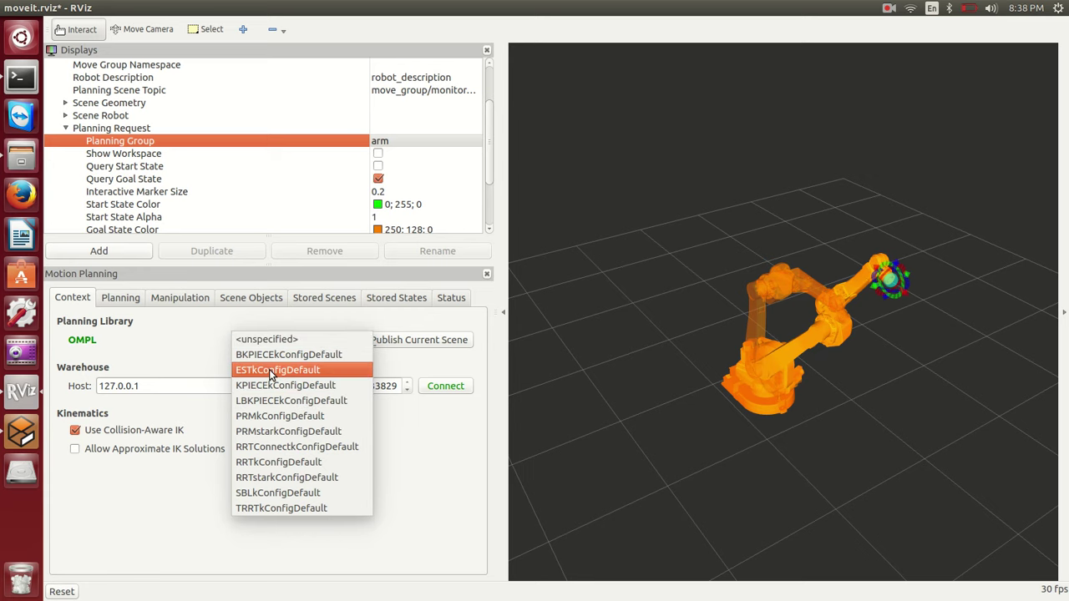
left_click(268, 451)
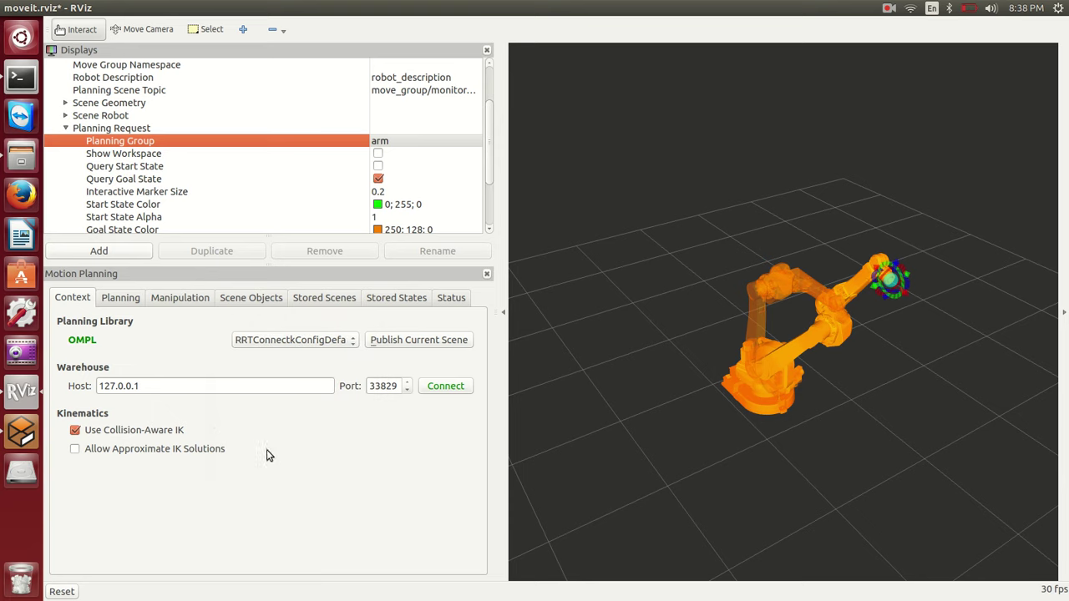
- In the Planning tab, keep <current> as the start state
left_click(122, 299)
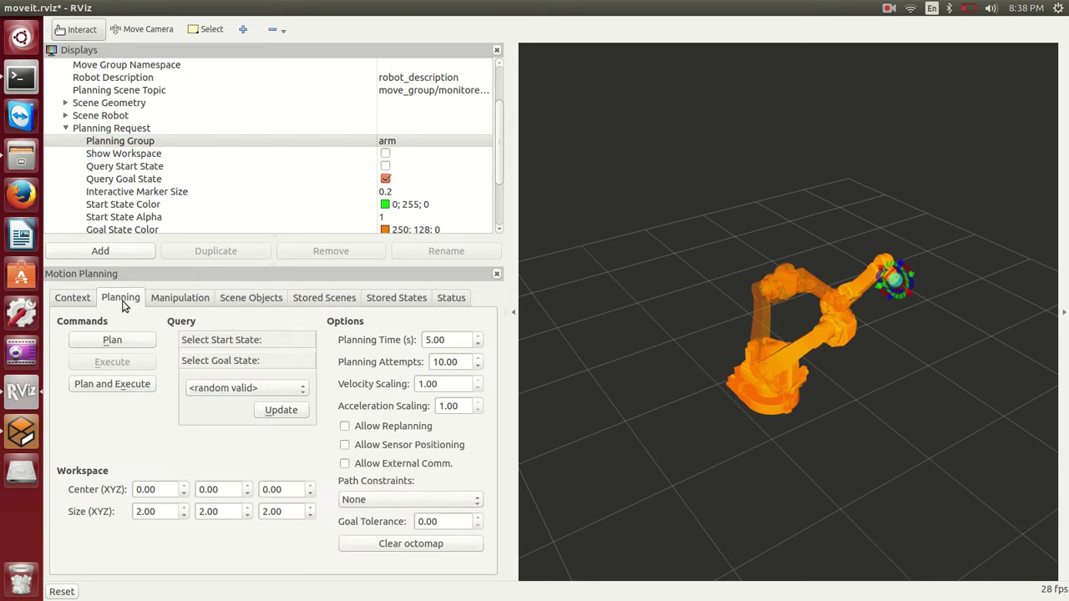
left_click(201, 343)
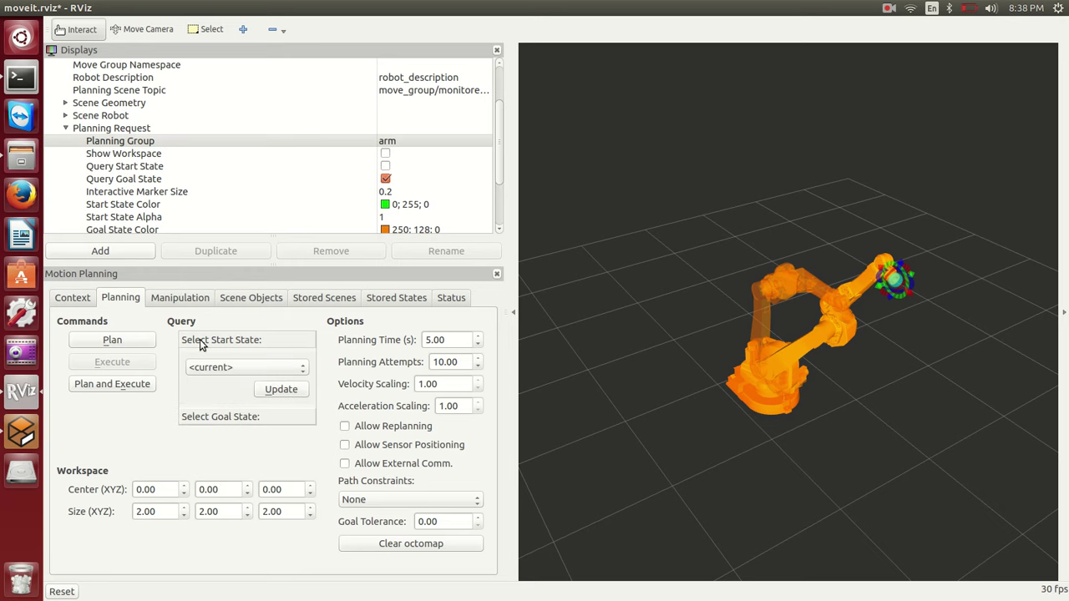
left_click(246, 371)
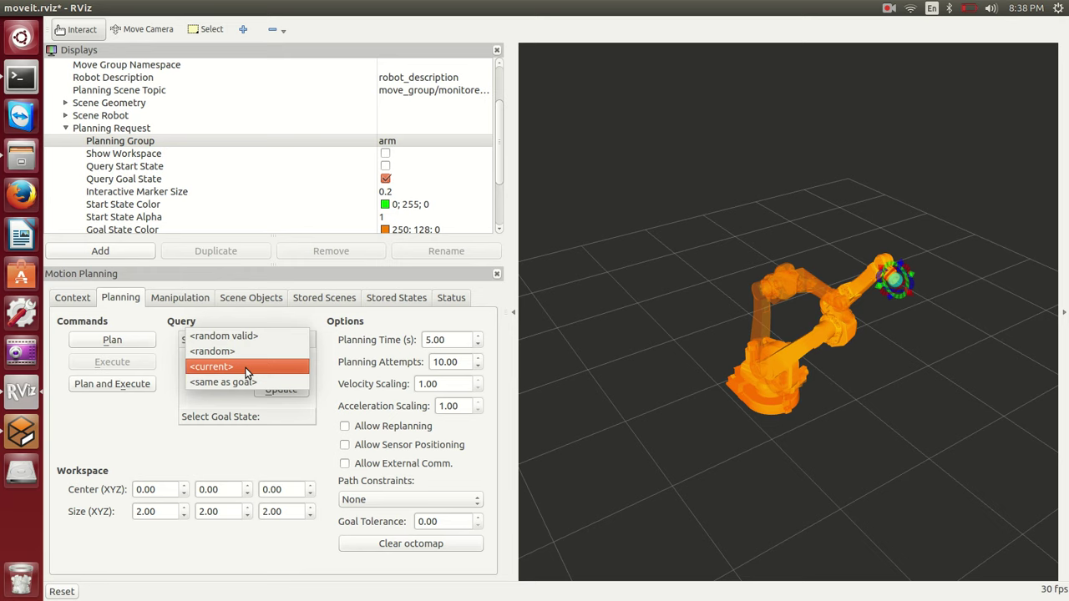
left_click(246, 367)
left_click(246, 369)
left_click(247, 371)
- Set a <random valid> goal state and plan the arm's motion to it
left_click(254, 417)
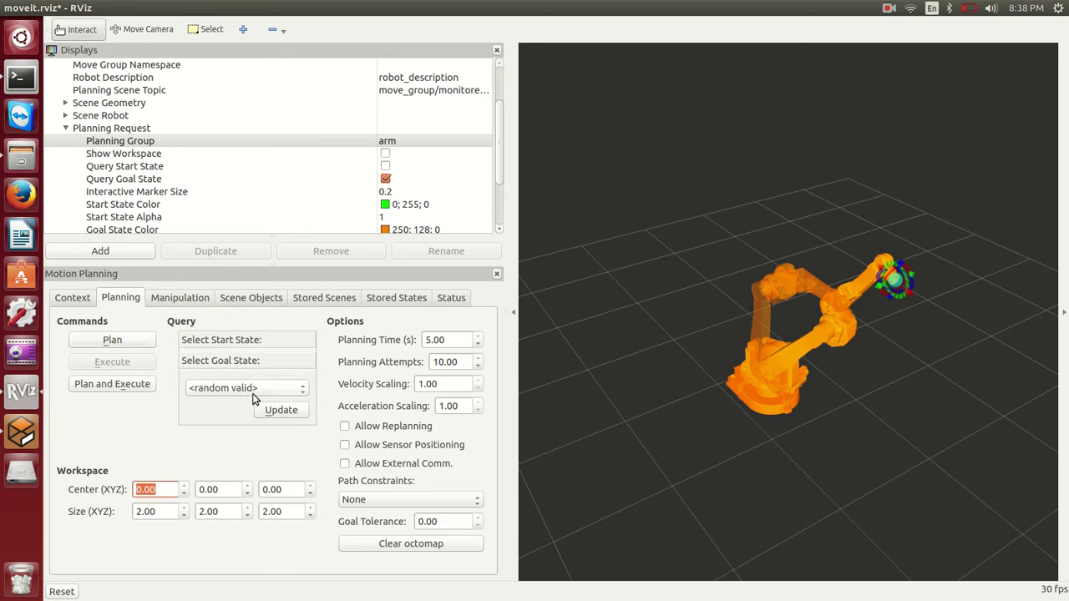
left_click(267, 420)
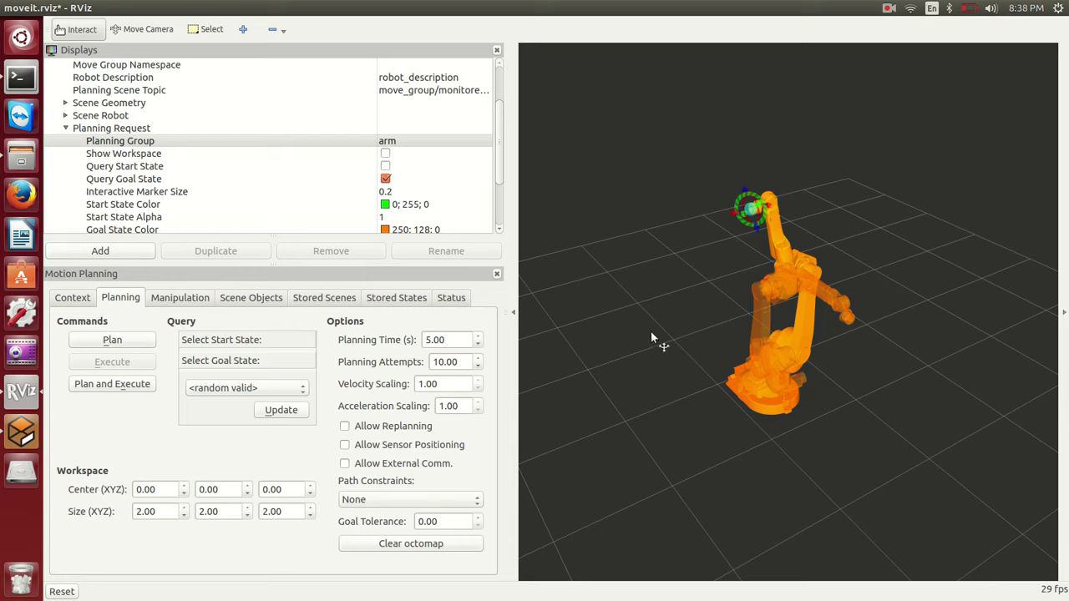
left_click_drag(700, 339, 810, 346)
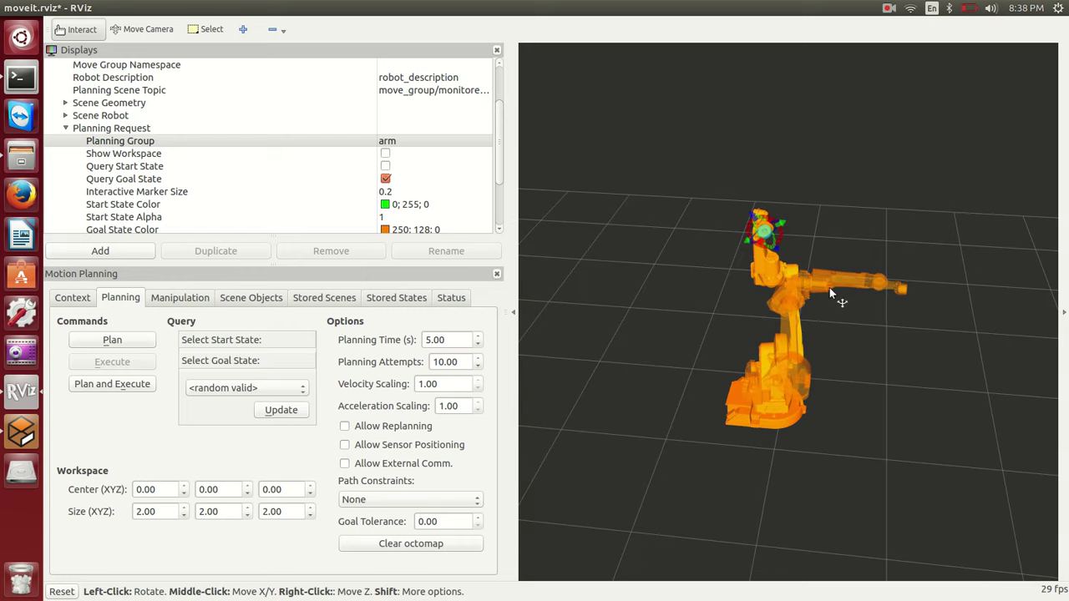
left_click_drag(856, 281, 820, 305)
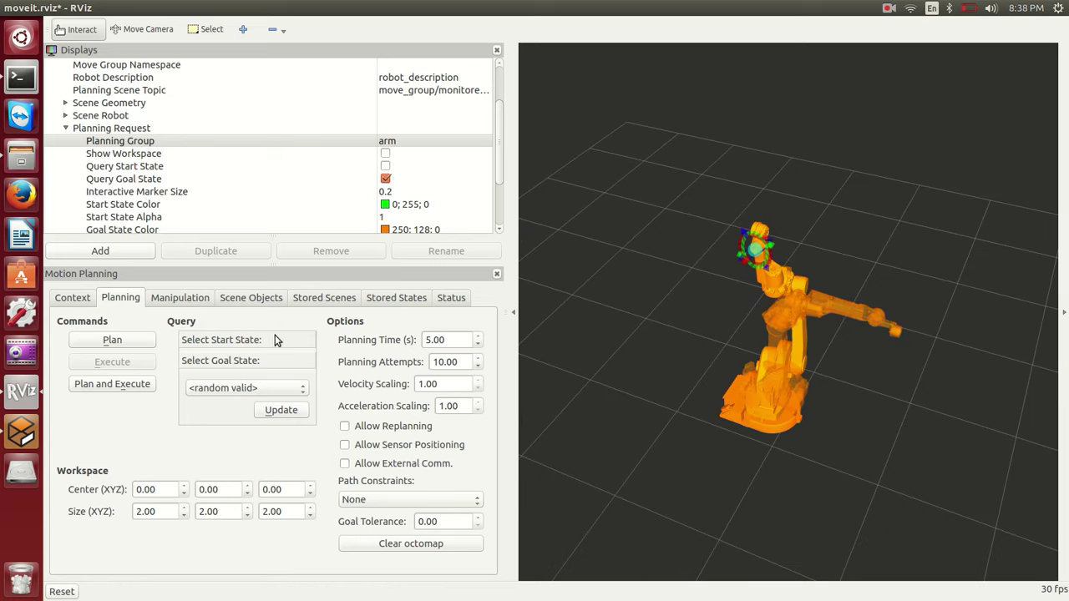
left_click(101, 341)
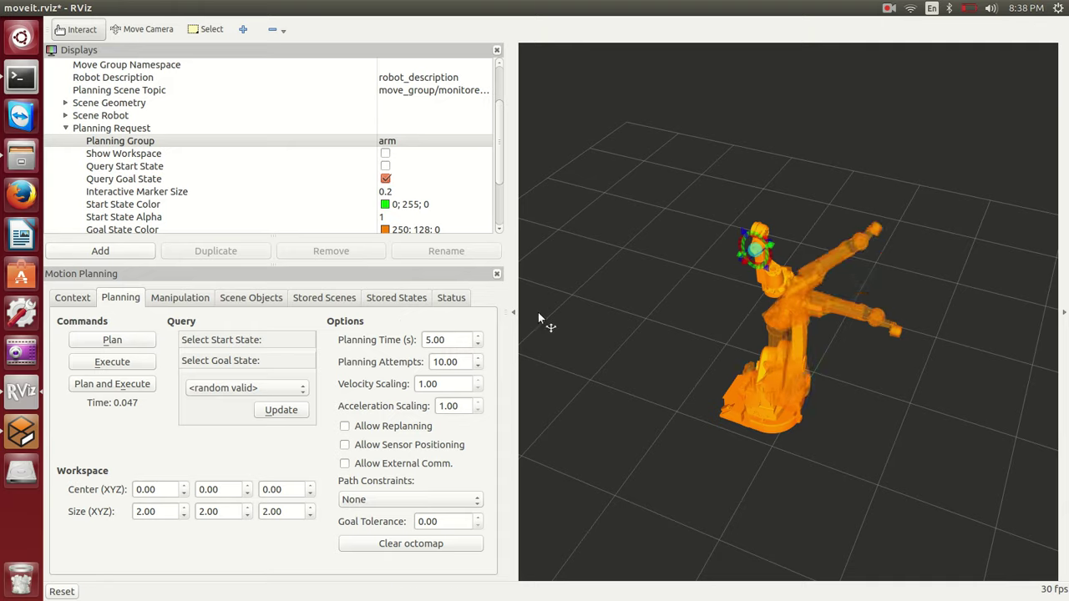
left_click_drag(537, 312, 674, 320)
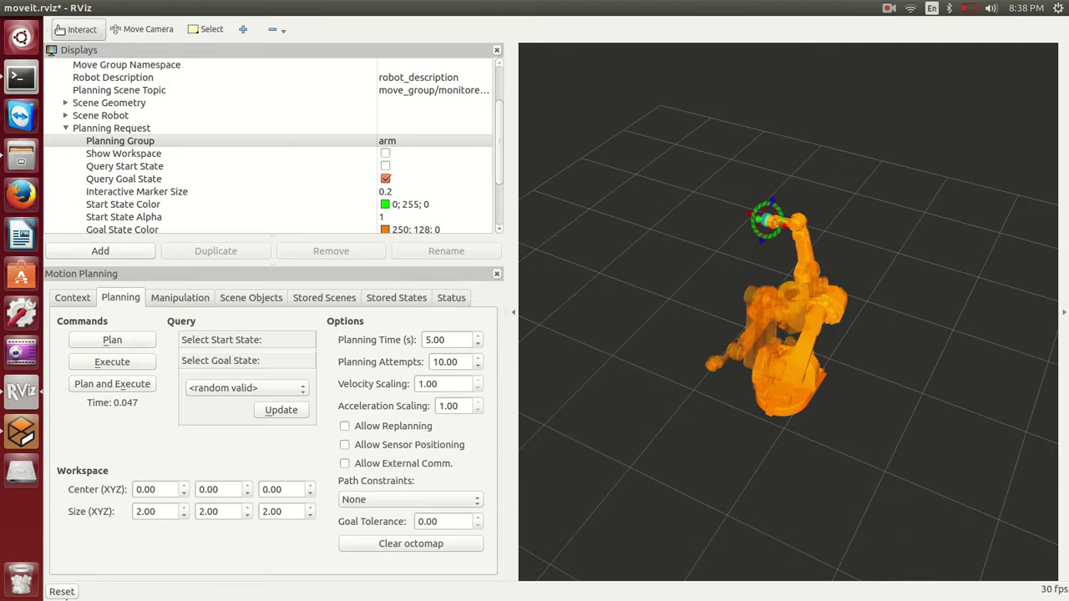
- Execute the planned 0.047 s arm motion and enable Allow External Comm. in the planning options
left_click(54, 592)
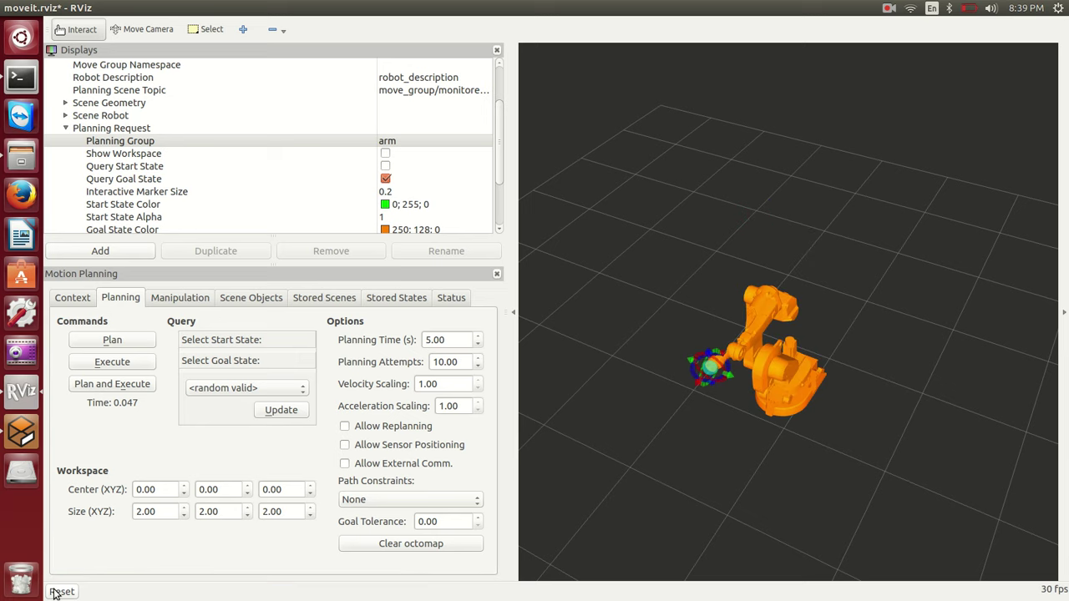
left_click_drag(569, 478, 764, 409)
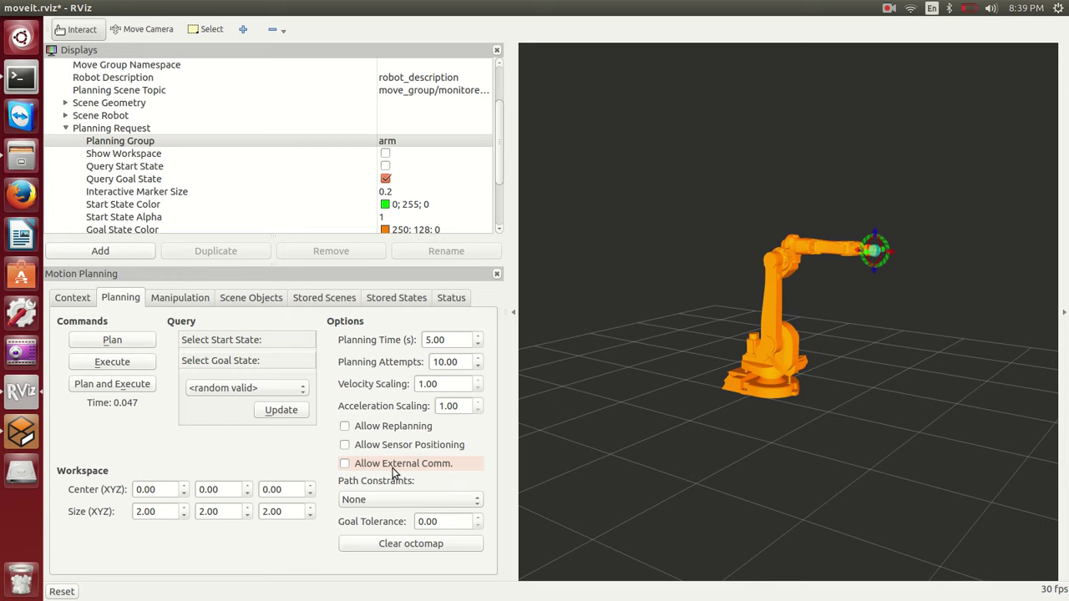
left_click(344, 464)
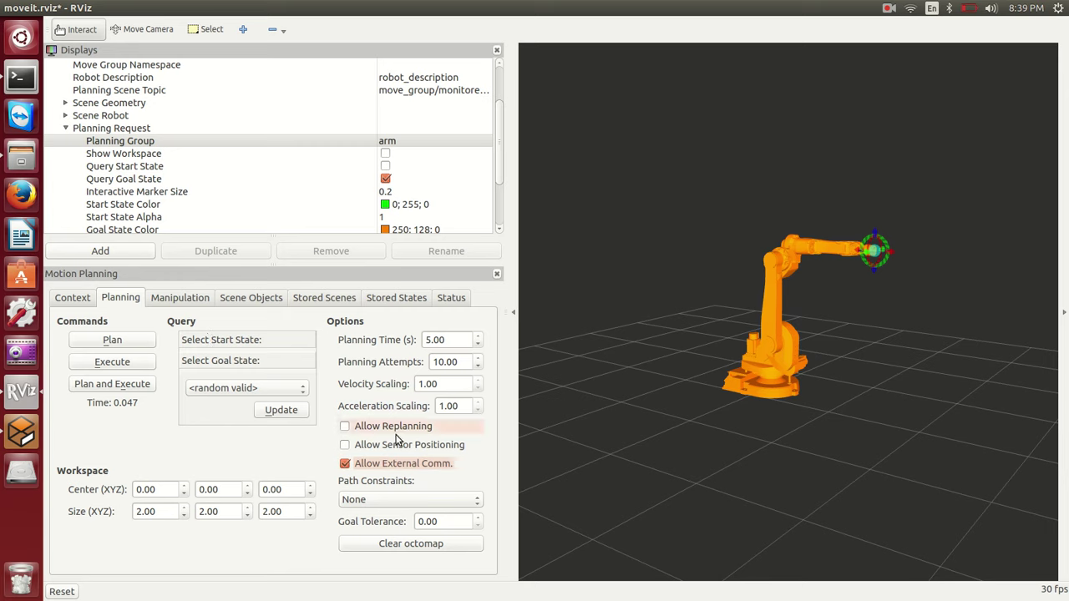
- Open a new Terminal tab and start typing 'roslaunch moveit_abb_mobile5' at its prompt
left_click(22, 80)
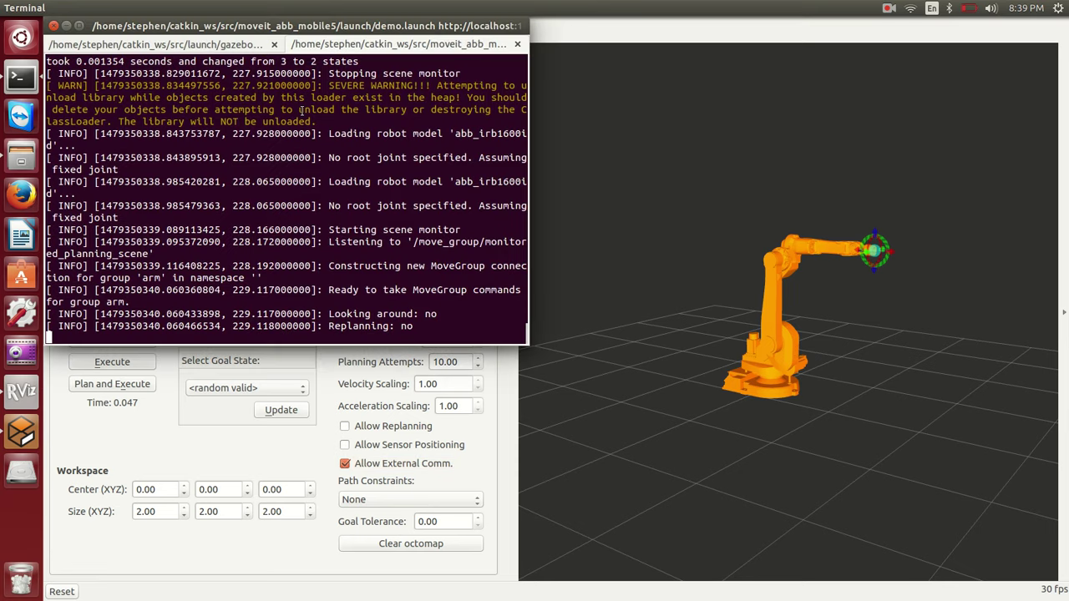
key("ctrl+shift+t")
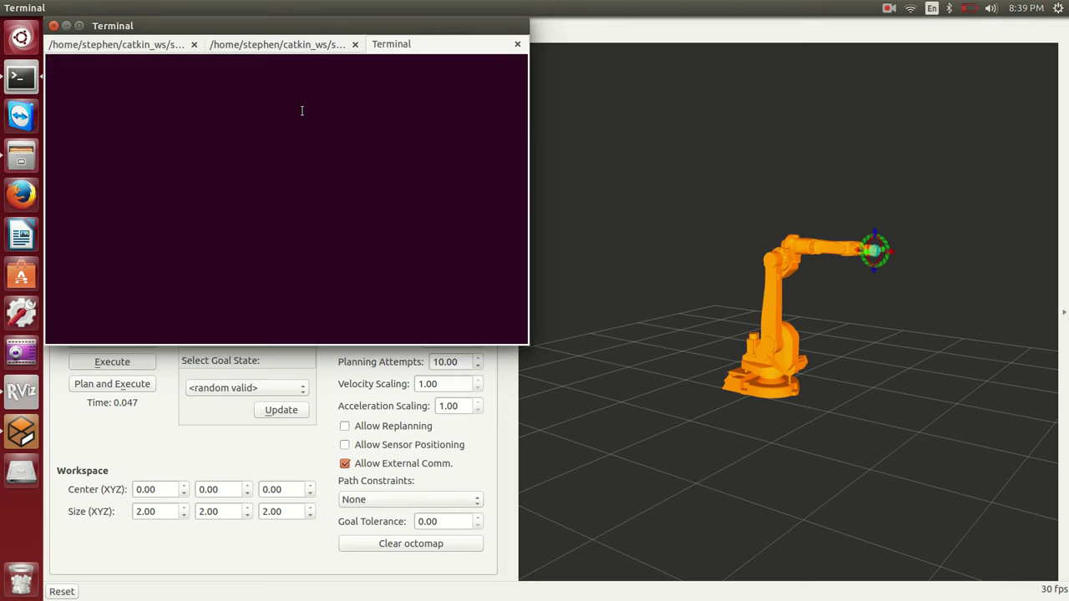
type("roslaunch ")
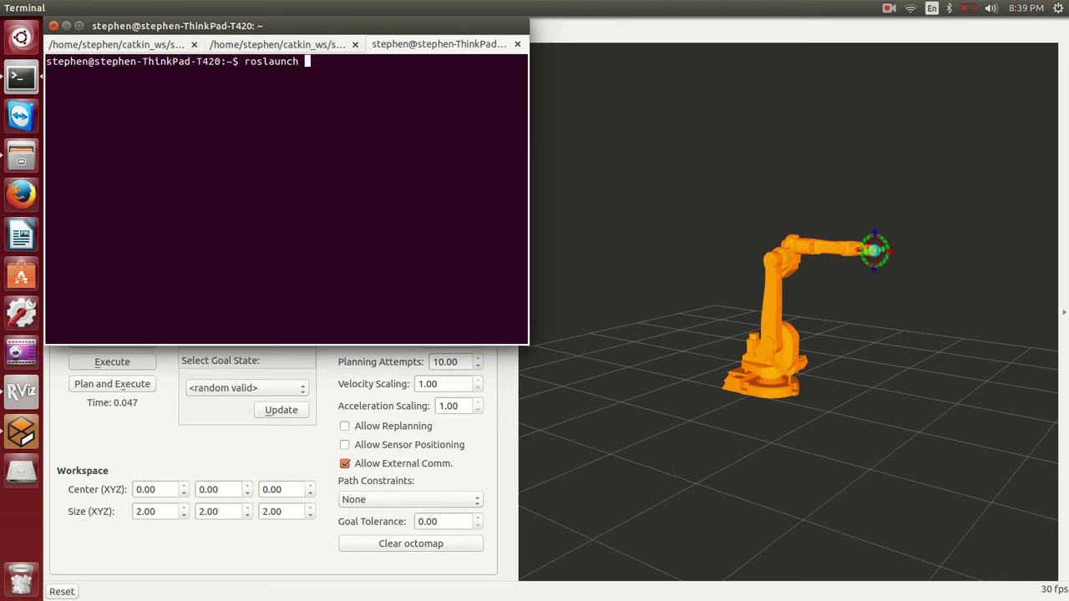
type("moveit_abb_mobile5")
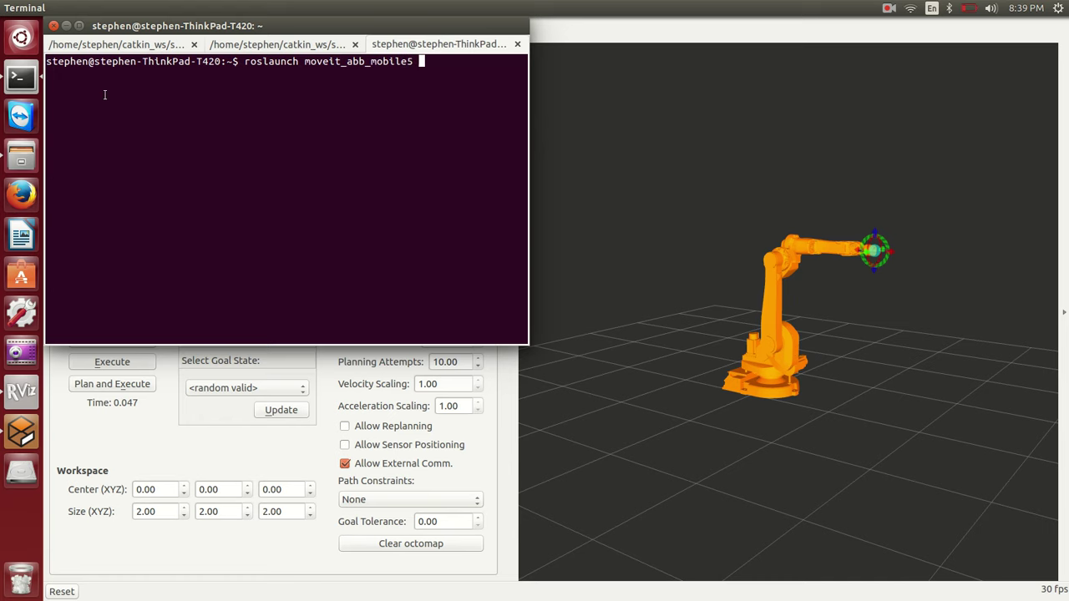
- Browse in Files to catkin_ws/src/moveit_abb_mobile5/launch to list its launch files
left_click(16, 157)
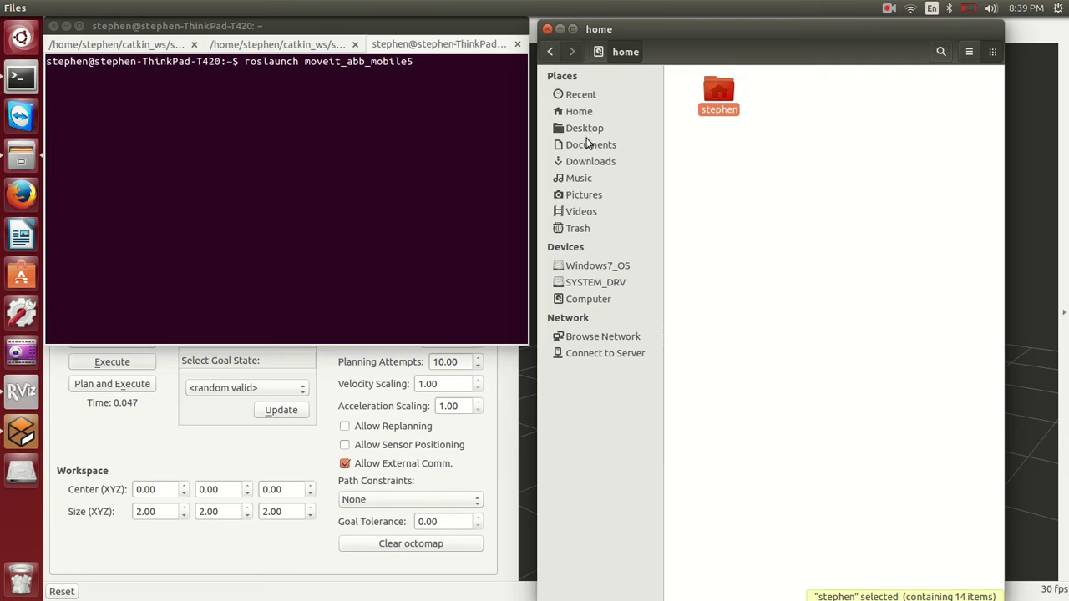
left_click(585, 116)
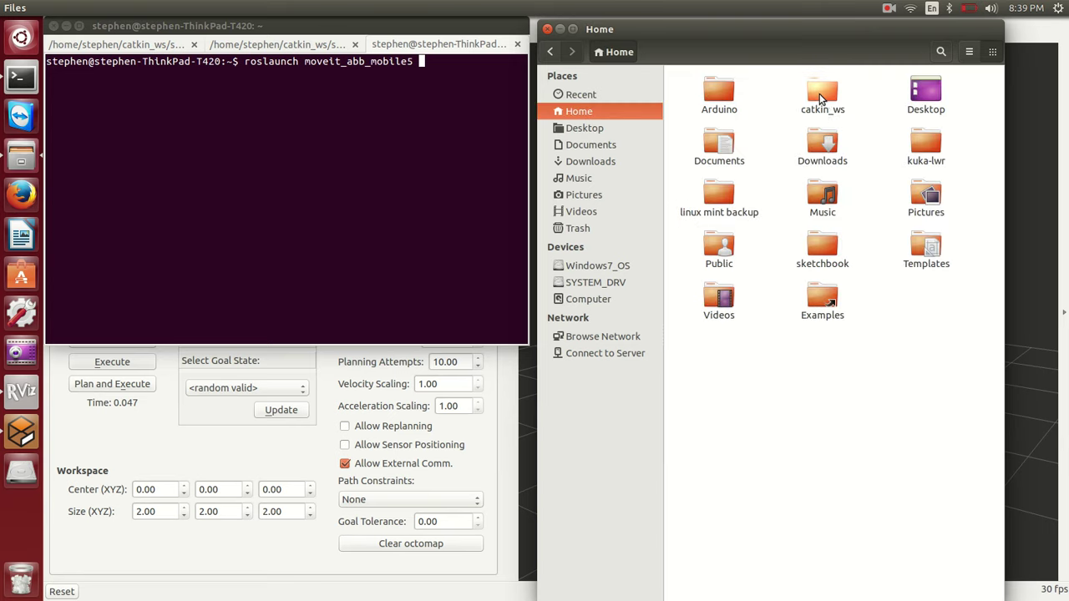
double_click(819, 93)
double_click(929, 94)
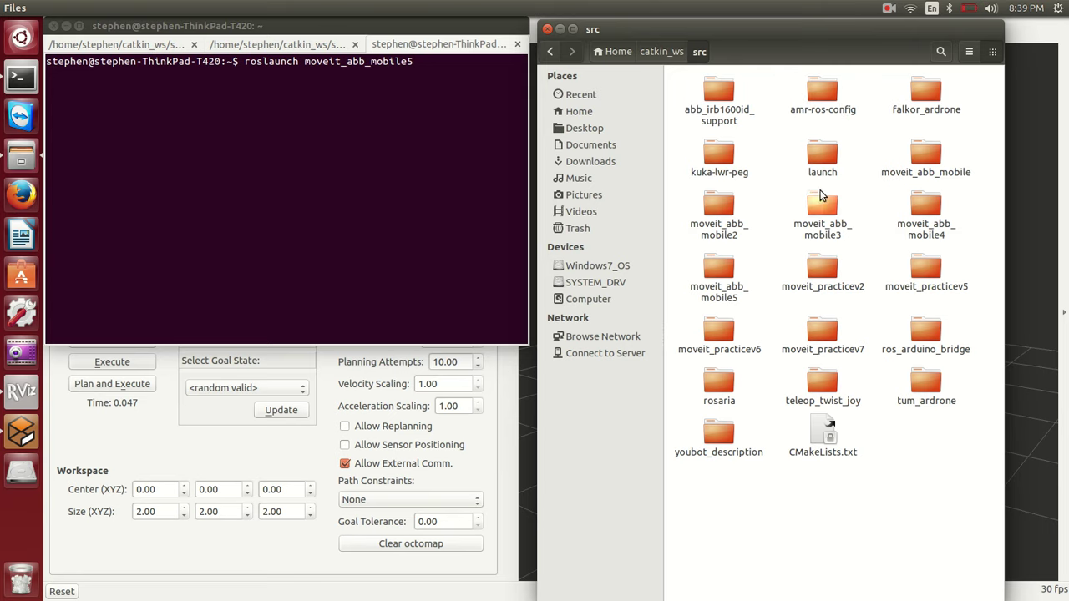
left_click(715, 281)
double_click(715, 279)
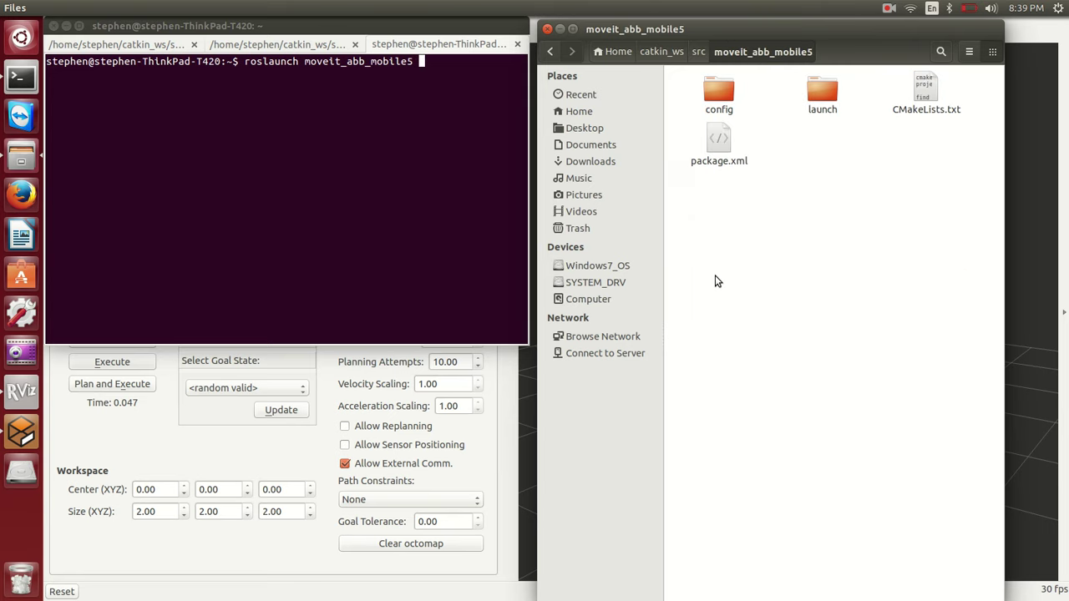
double_click(820, 90)
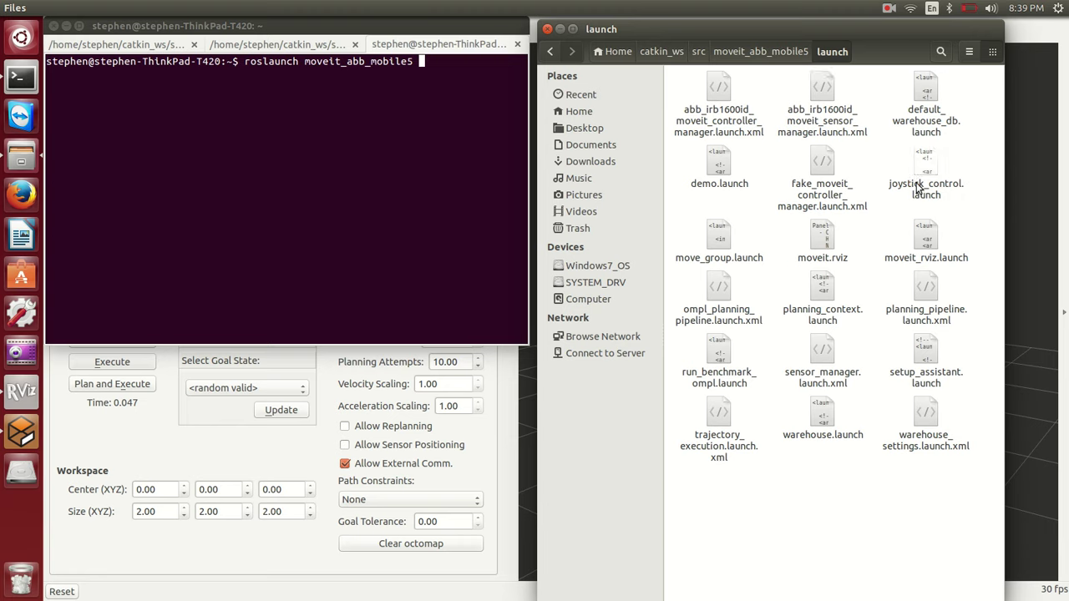
- Run 'roslaunch moveit_abb_mobile5 joystick_control.launch' in the terminal after closing Files
left_click(427, 65)
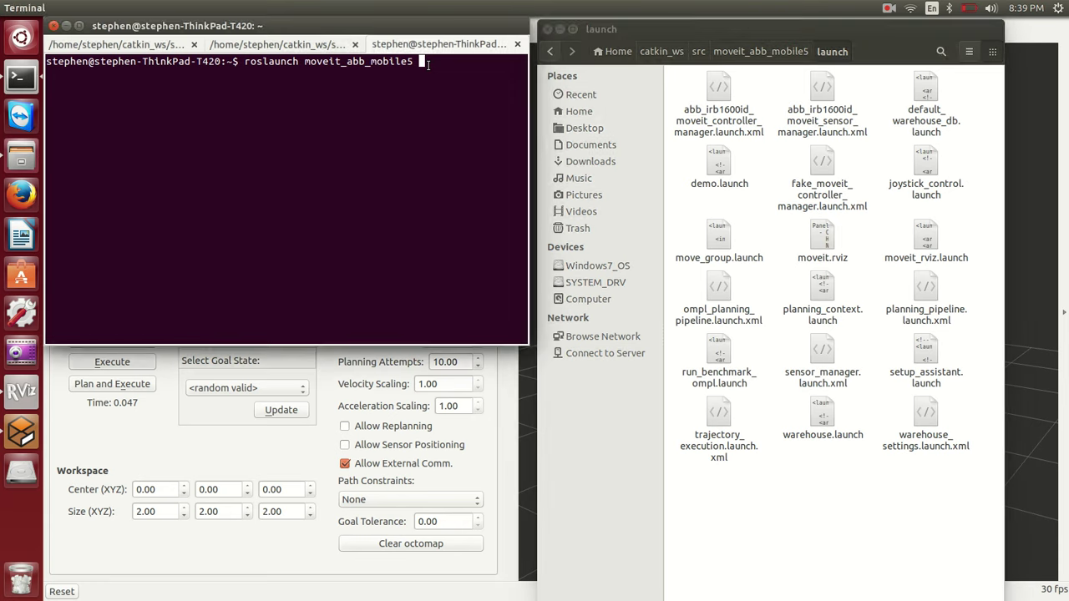
type("joy")
key("Tab")
left_click(547, 30)
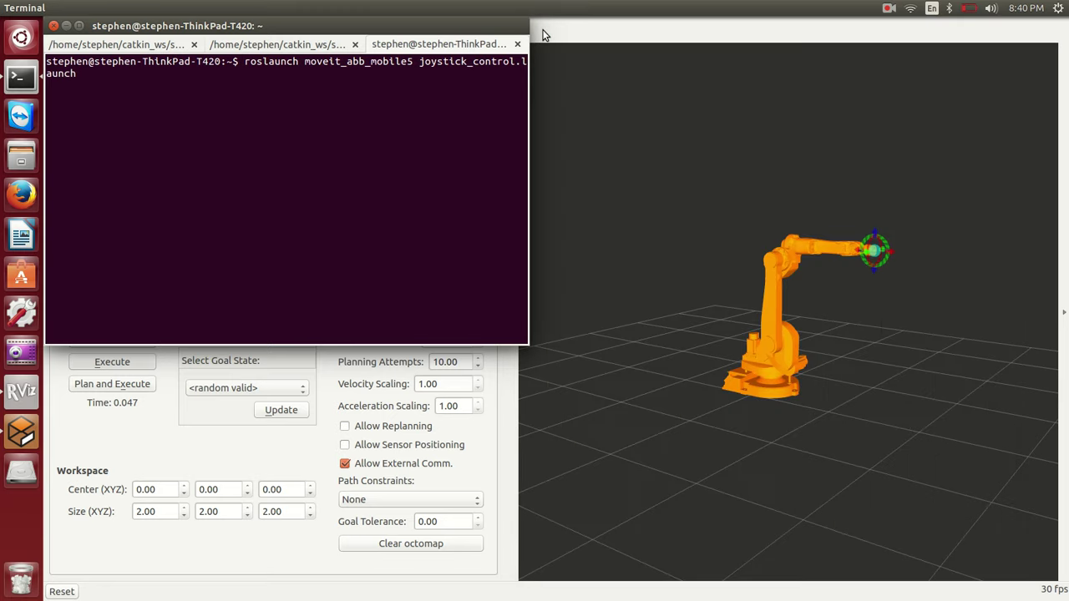
key("Return")
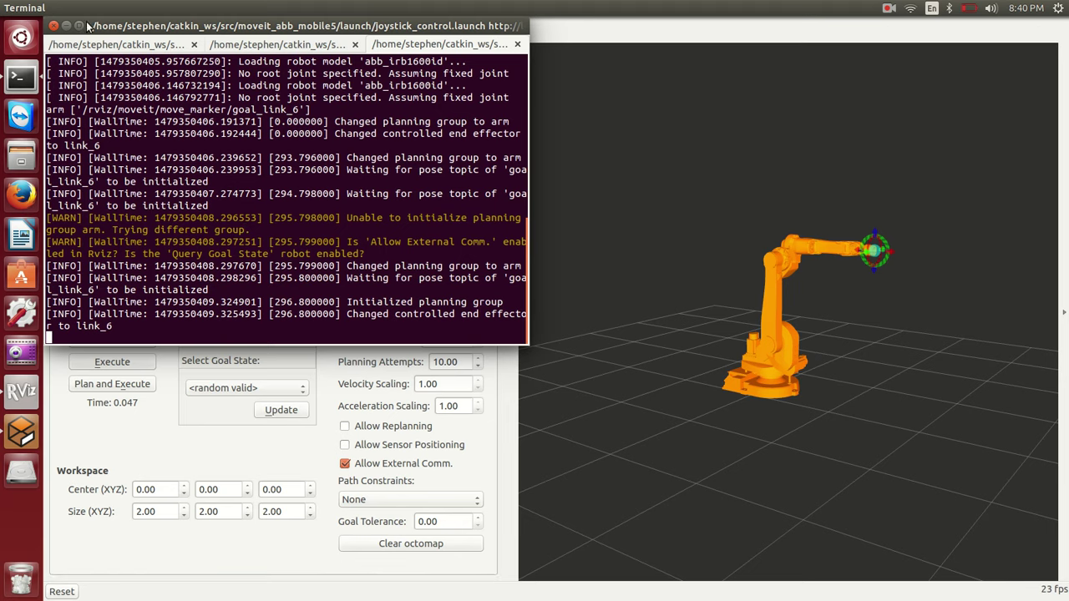
- Minimize the launch terminal so the RViz motion planning view is visible again
left_click(68, 29)
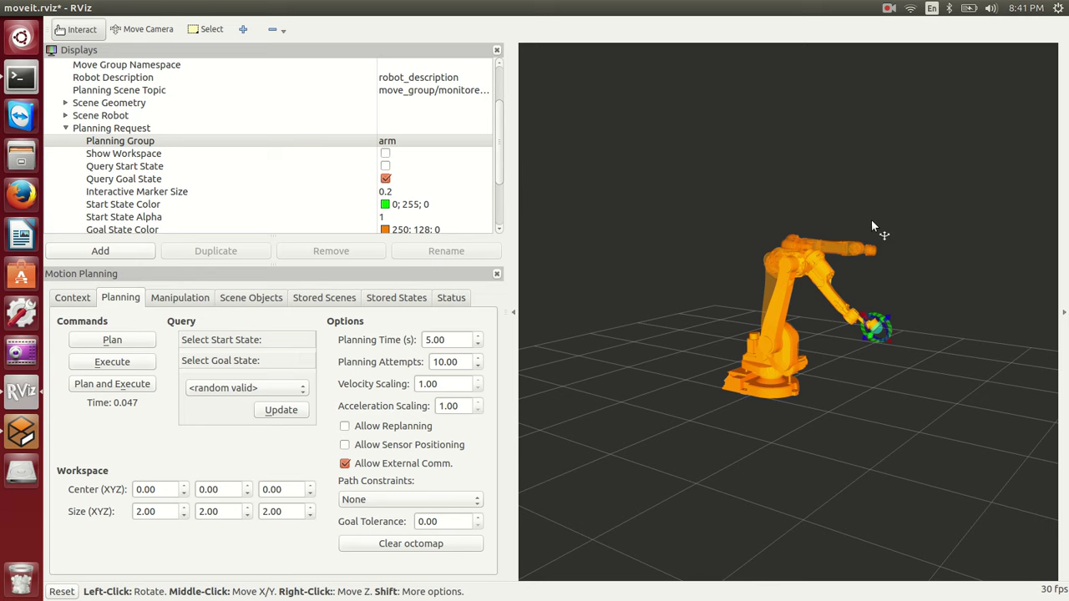
- Orbit around the arm, collapse the MotionPlanning display and expand Global Options
left_click_drag(838, 332, 611, 317)
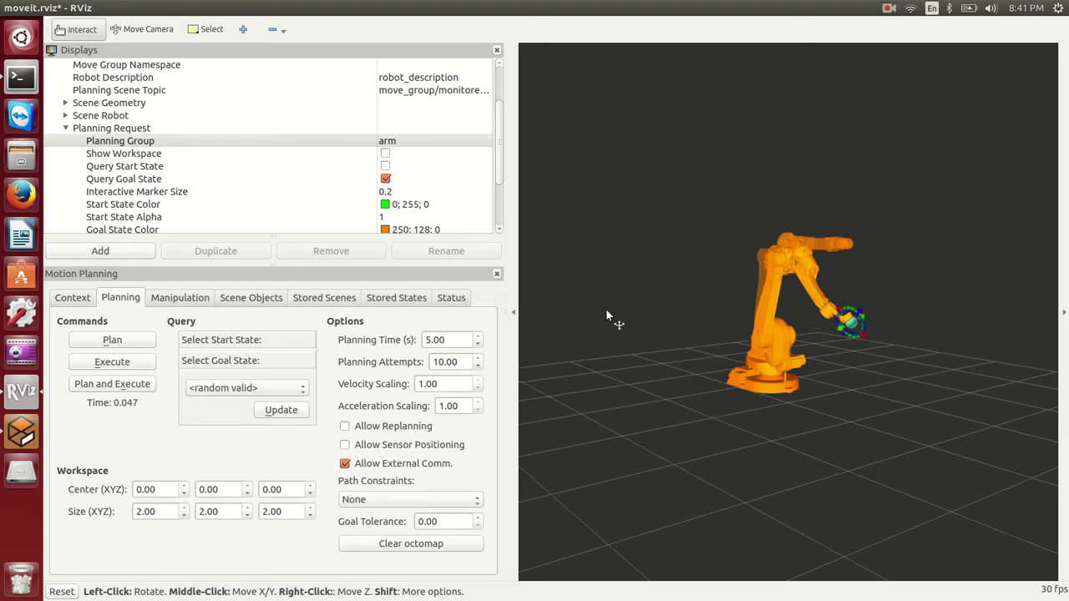
left_click_drag(818, 459, 730, 489)
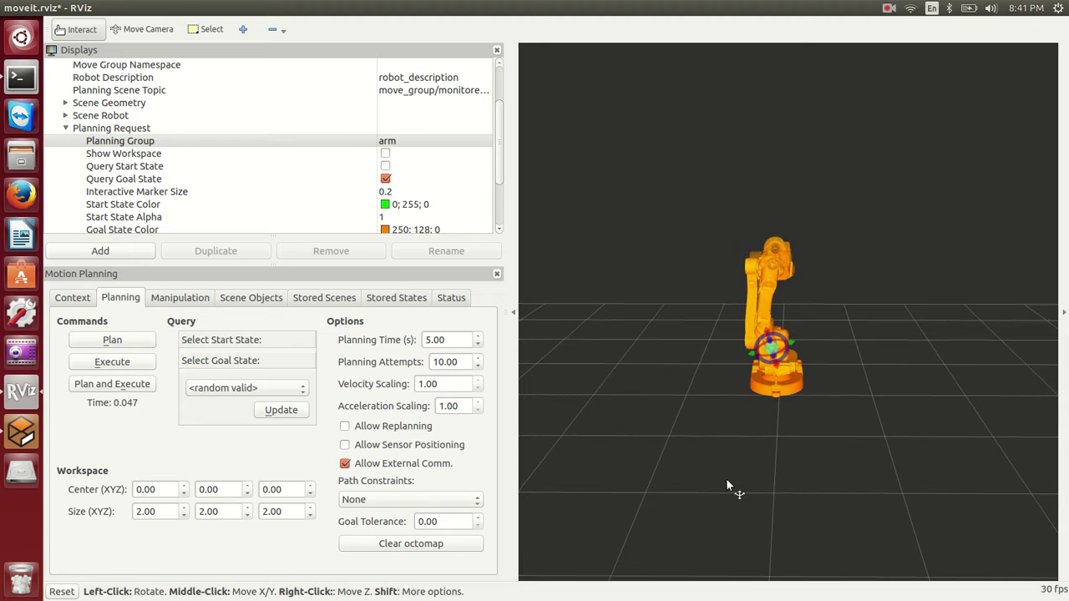
left_click_drag(502, 121, 490, 80)
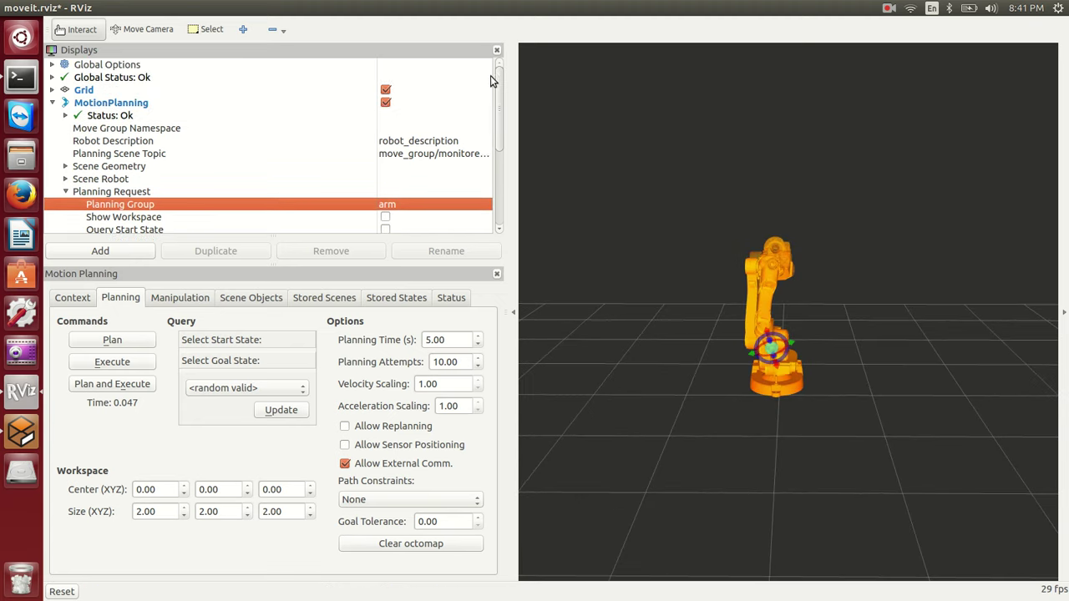
left_click(52, 102)
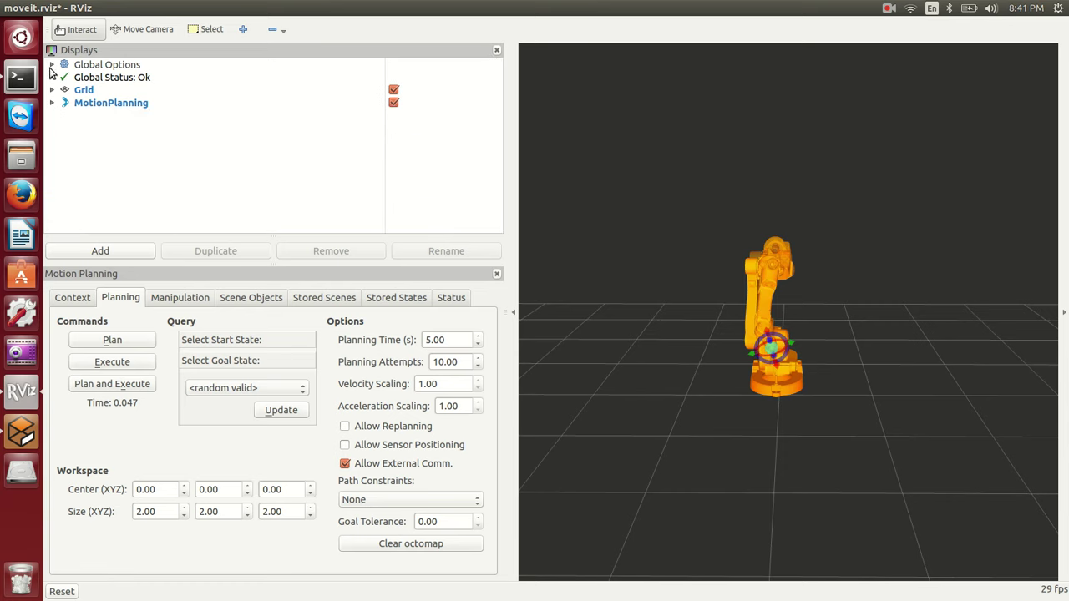
left_click(53, 65)
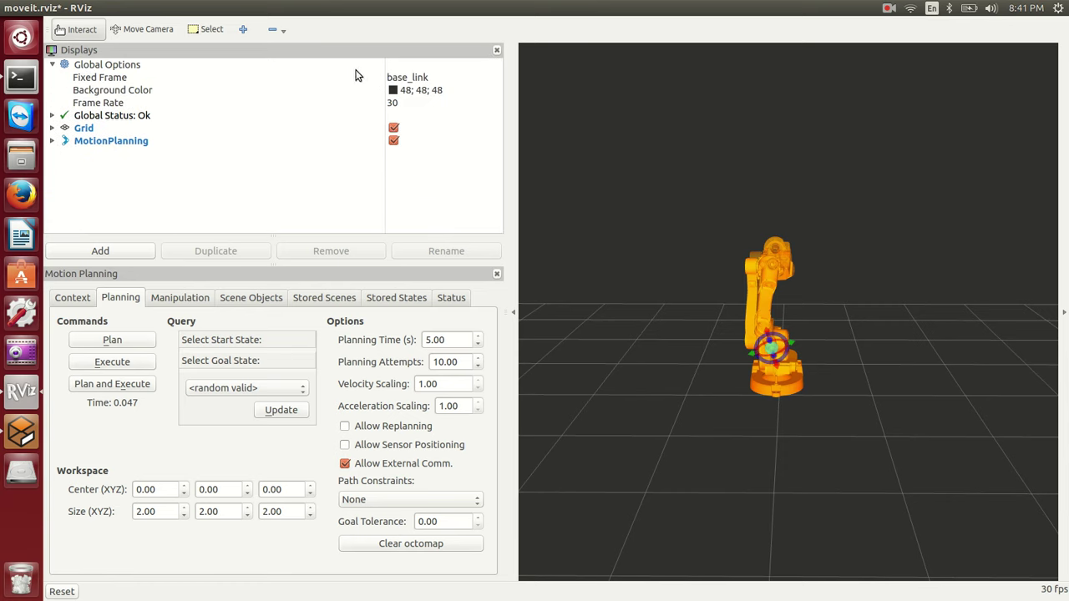
- Change the Fixed Frame from base_link to odom and view the arm in it
left_click(414, 78)
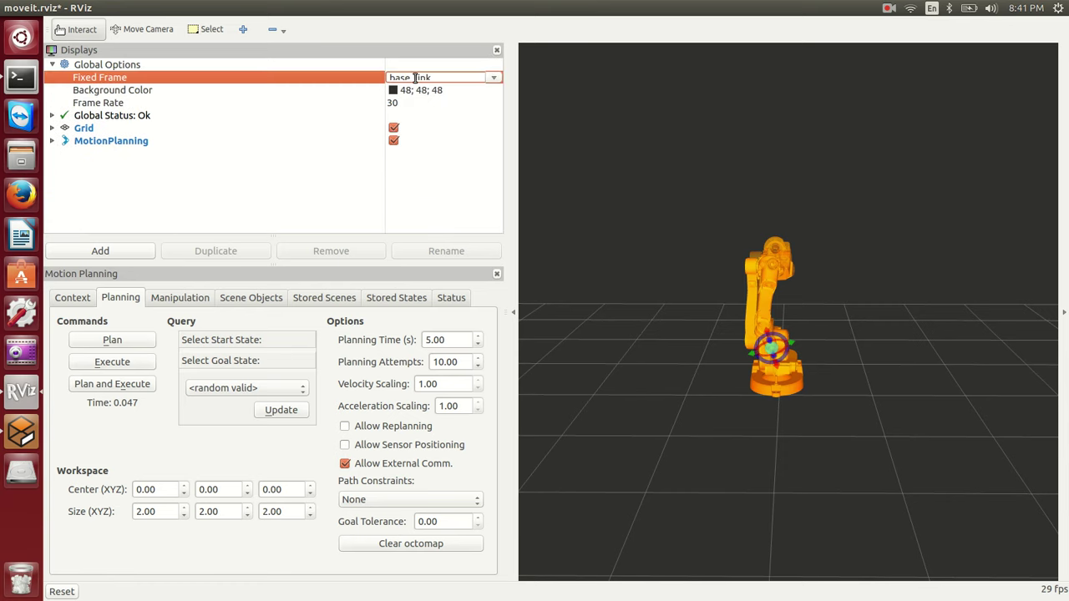
left_click(493, 78)
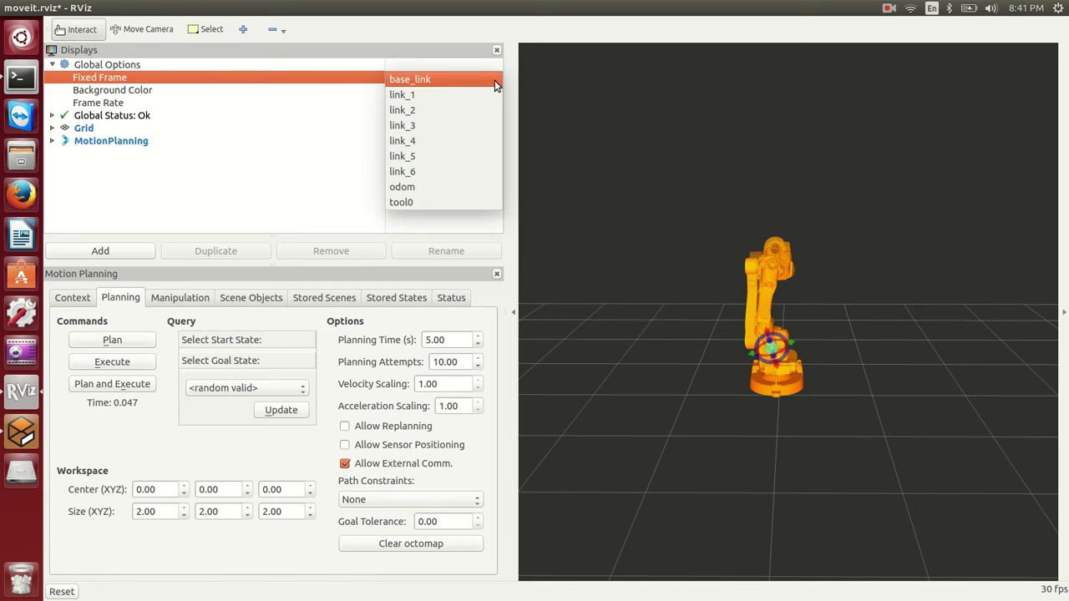
left_click(453, 80)
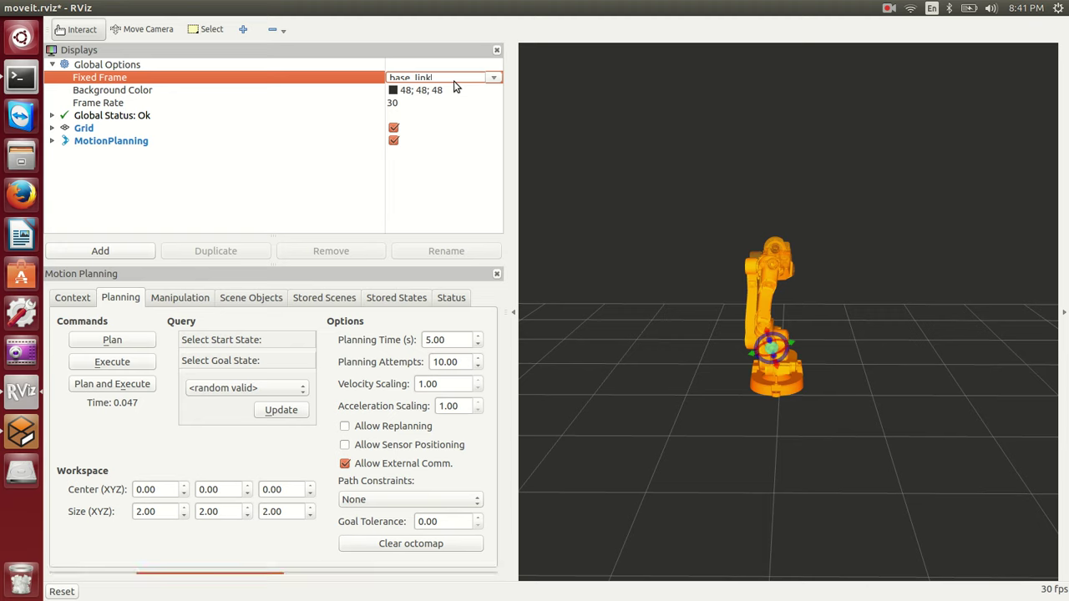
left_click(474, 130)
left_click(473, 80)
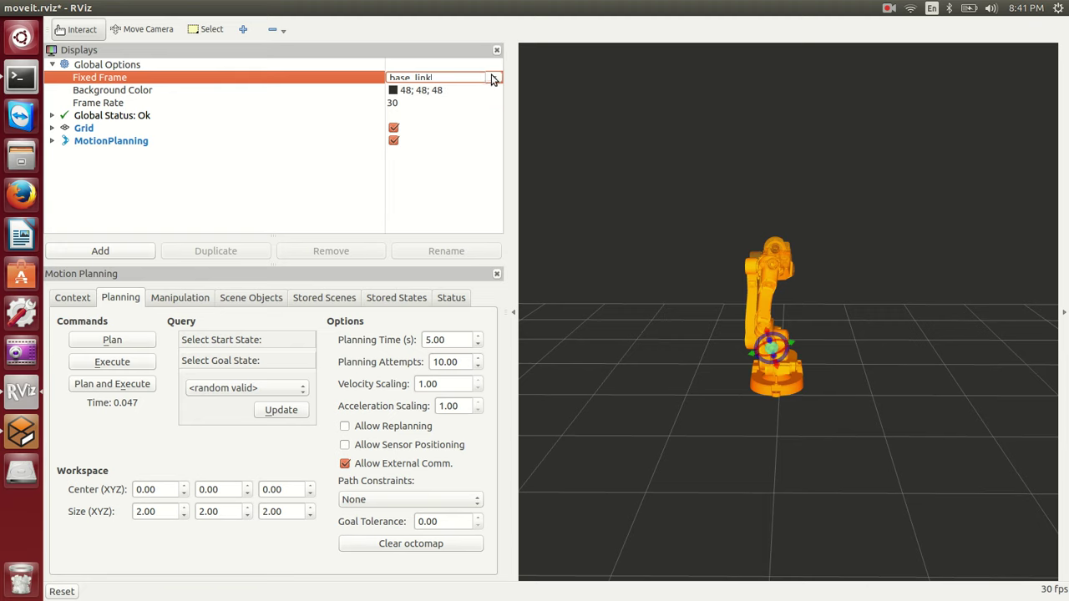
left_click(492, 77)
left_click(444, 182)
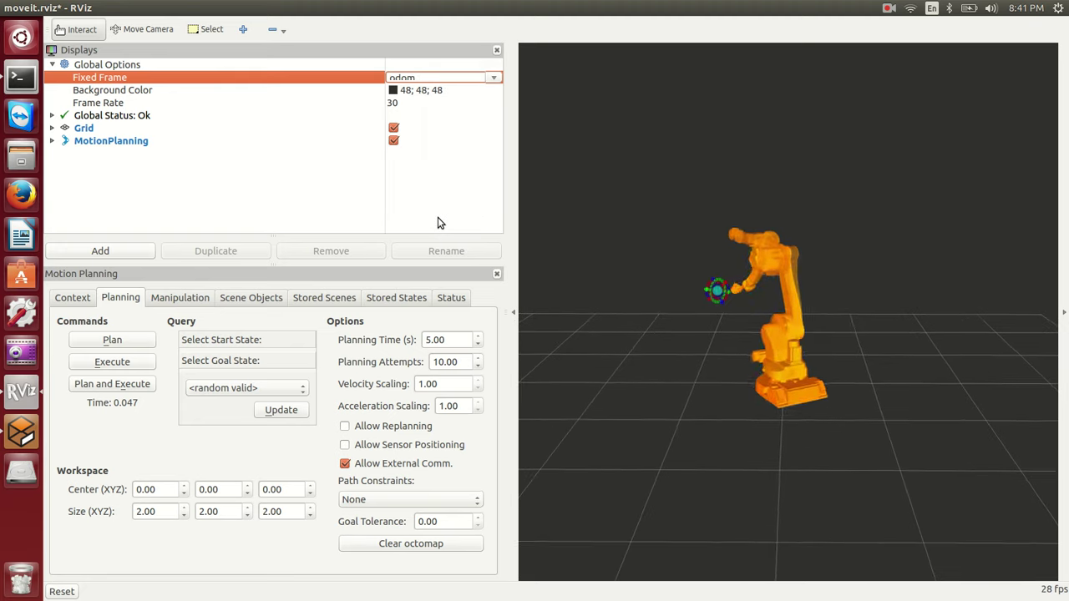
left_click_drag(677, 382, 857, 455)
- Place the Gazebo window at the lower left beside RViz and show the terminal's teleop tab
left_click(29, 445)
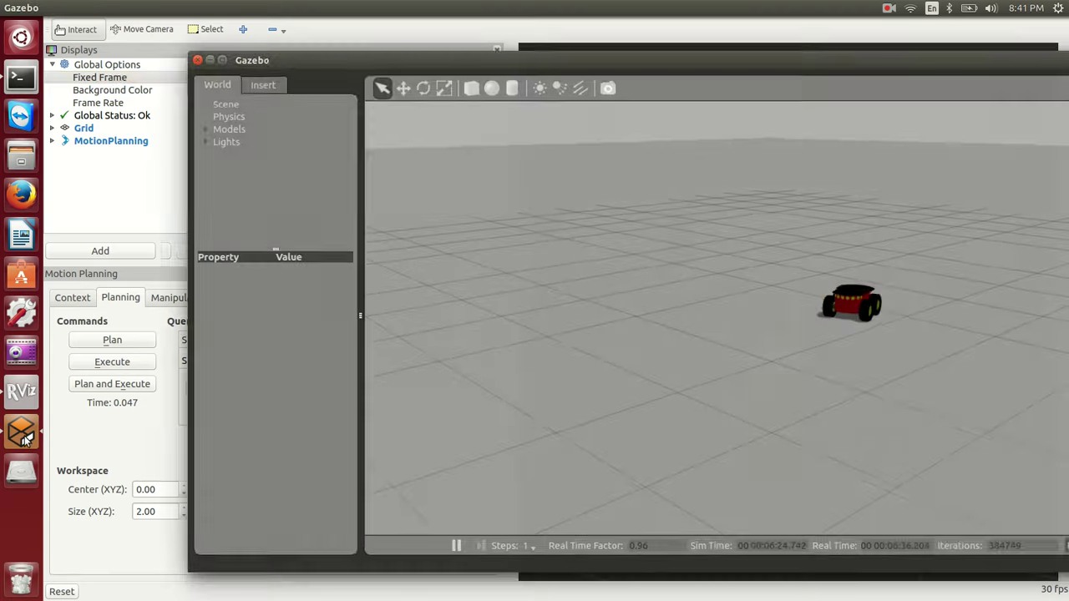
left_click_drag(479, 56, 48, 189)
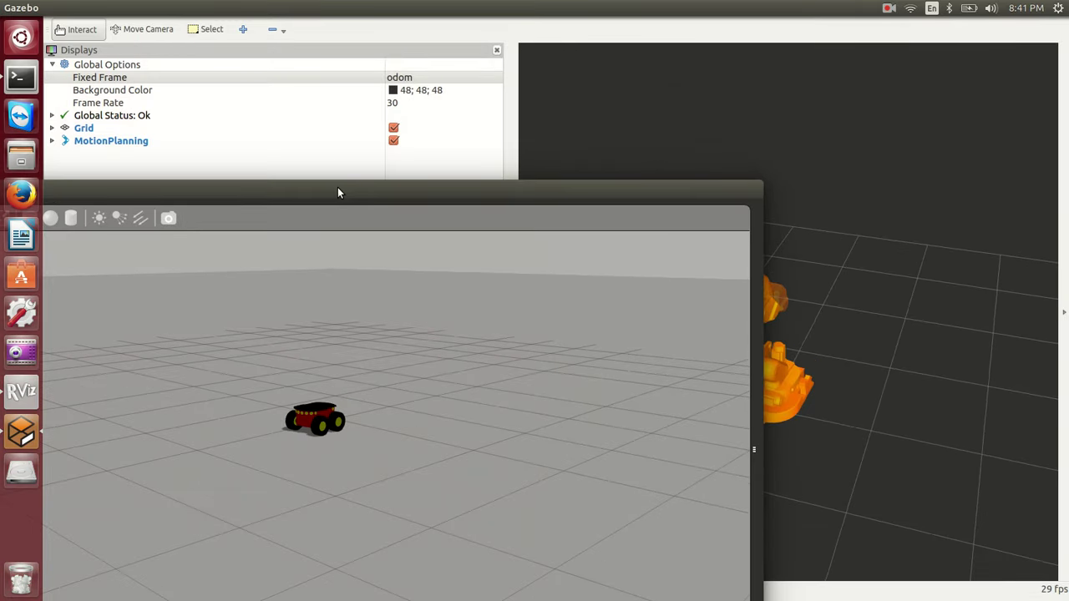
left_click_drag(338, 190, 172, 172)
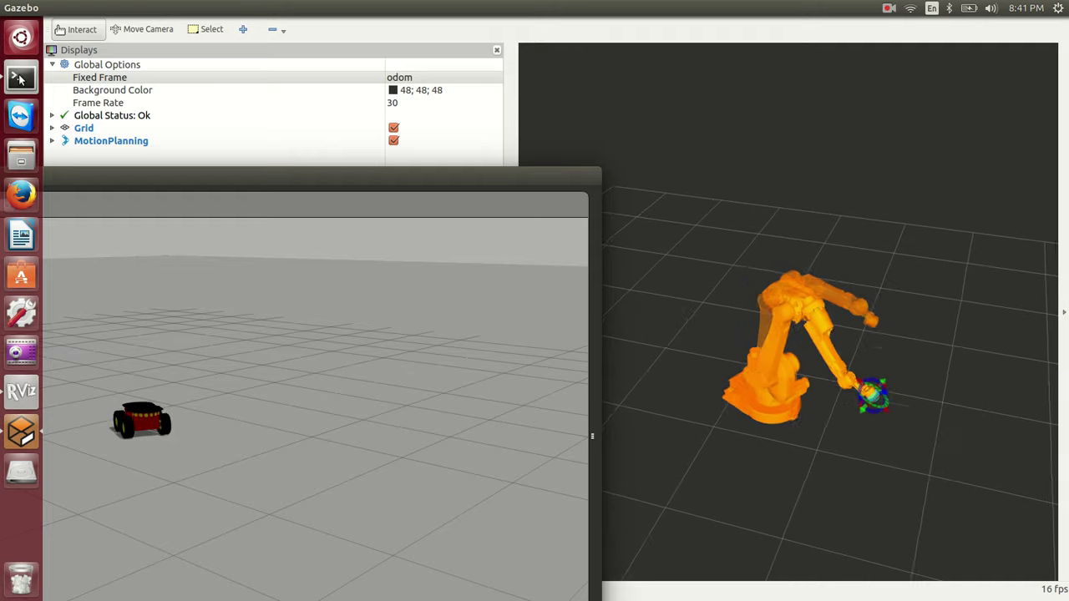
left_click(18, 80)
left_click(164, 46)
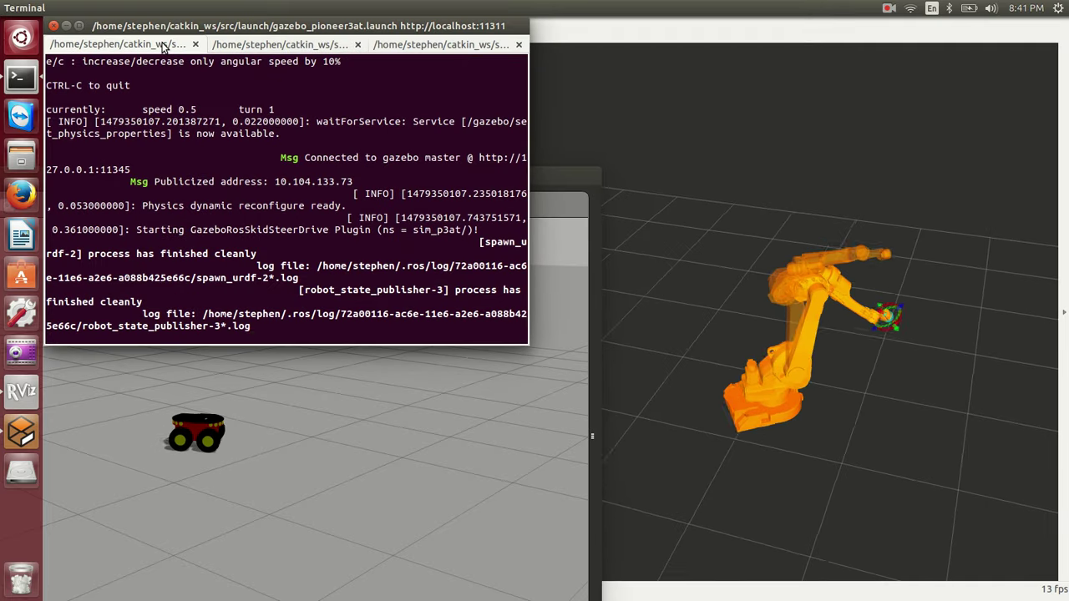